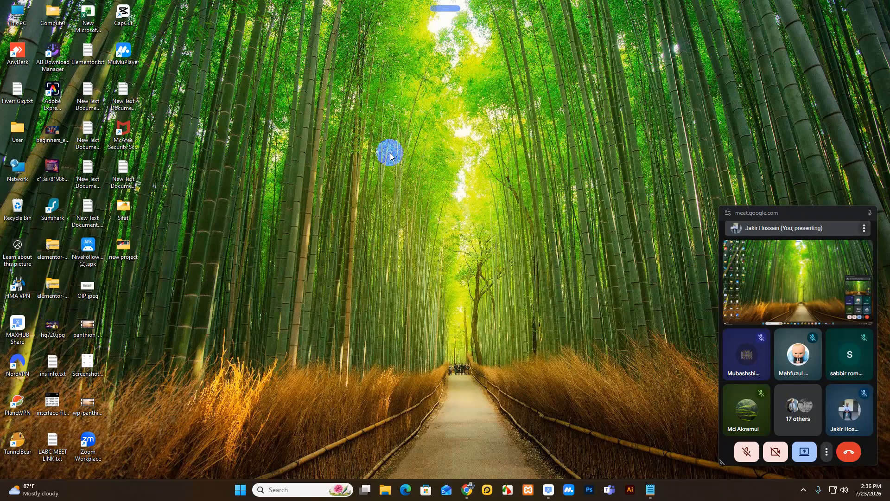
{"action": "right_click", "coordinate": [345, 71]}
{"action": "left_click", "coordinate": [358, 111]}
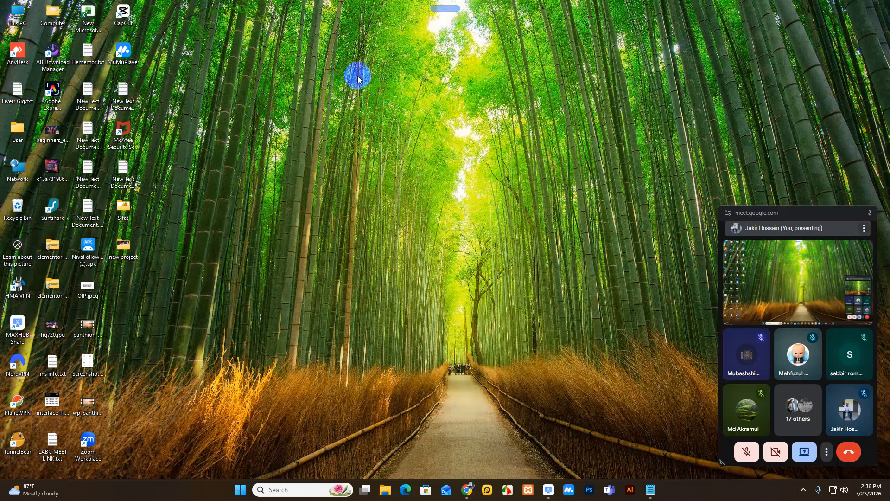
{"action": "right_click", "coordinate": [358, 76]}
{"action": "left_click", "coordinate": [385, 117]}
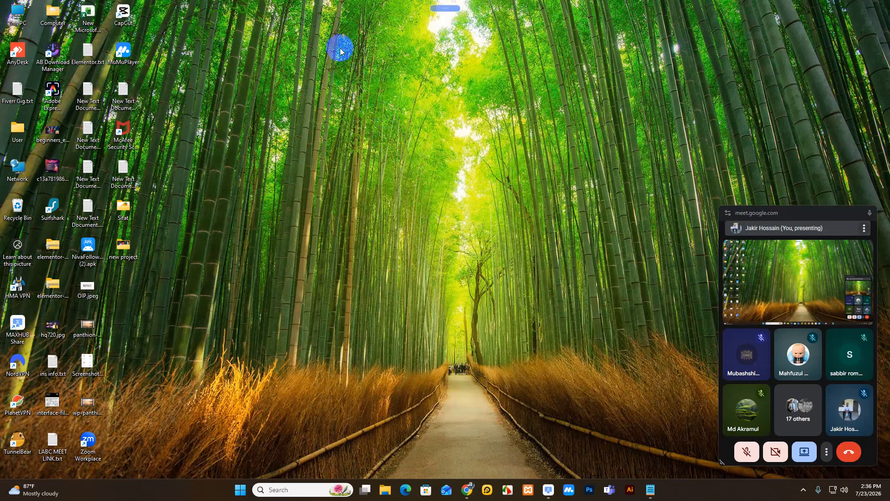
{"action": "right_click", "coordinate": [340, 51]}
{"action": "left_click", "coordinate": [368, 88]}
{"action": "right_click", "coordinate": [338, 49]}
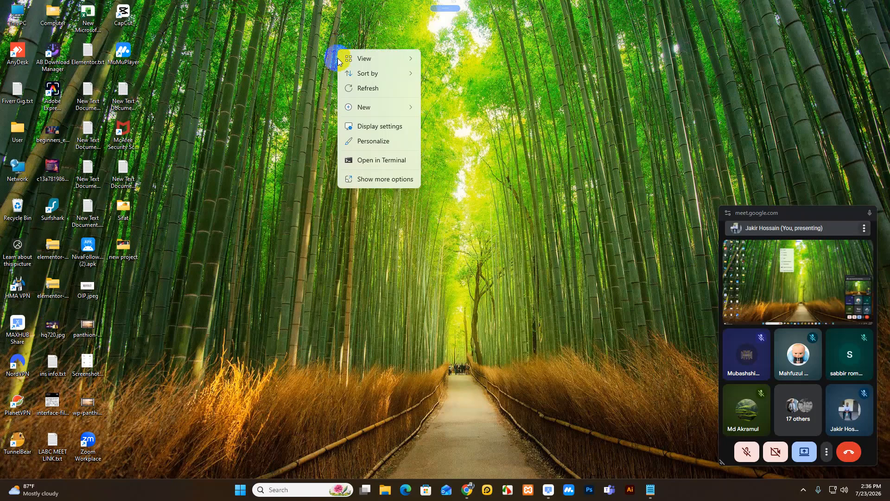
{"action": "left_click", "coordinate": [363, 91]}
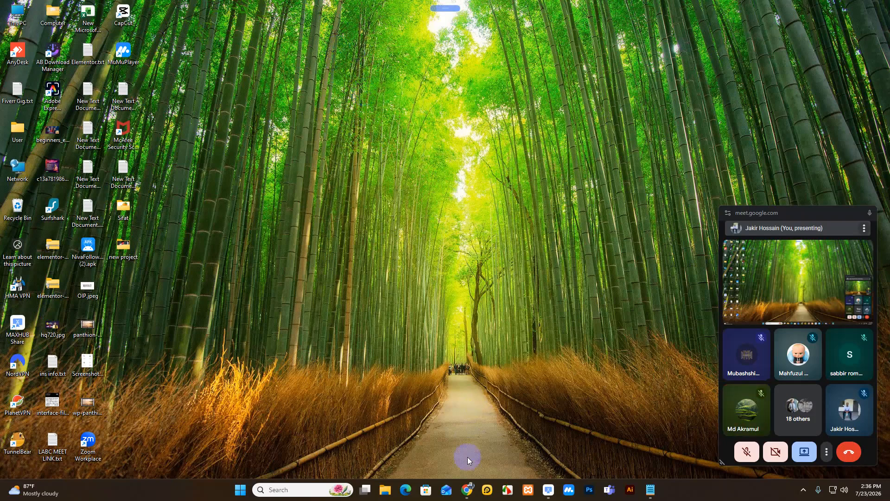
Switch to the Meet window in Chrome, close the floating call window and open the student.wub.edu.bd Chrome profile
{"action": "mouse_move", "coordinate": [467, 489]}
{"action": "left_click", "coordinate": [429, 450]}
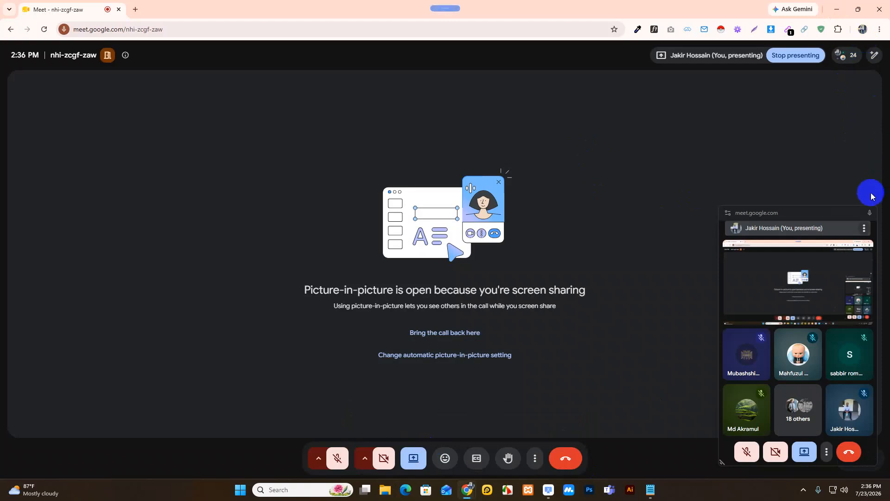
{"action": "left_click", "coordinate": [869, 213]}
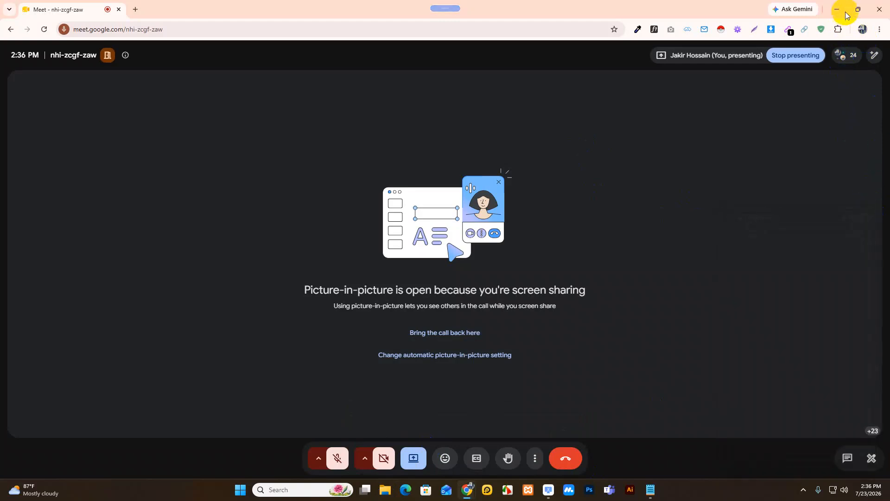
{"action": "left_click", "coordinate": [862, 29]}
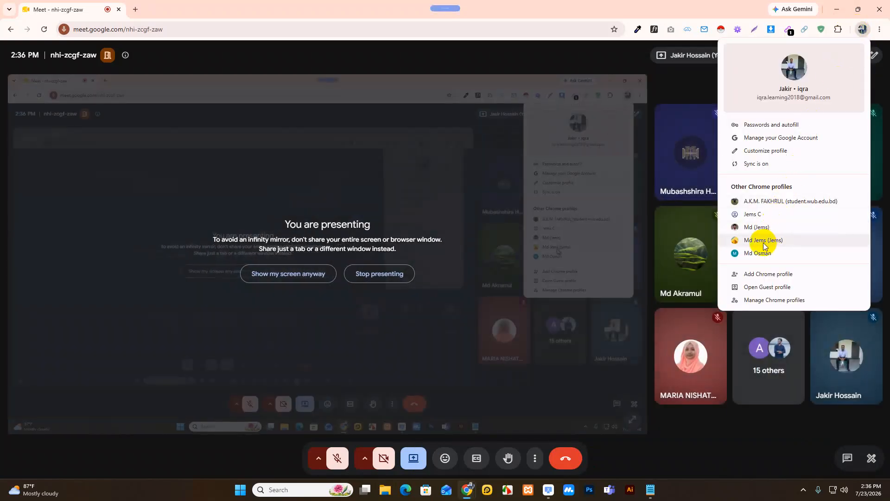
{"action": "left_click", "coordinate": [747, 201]}
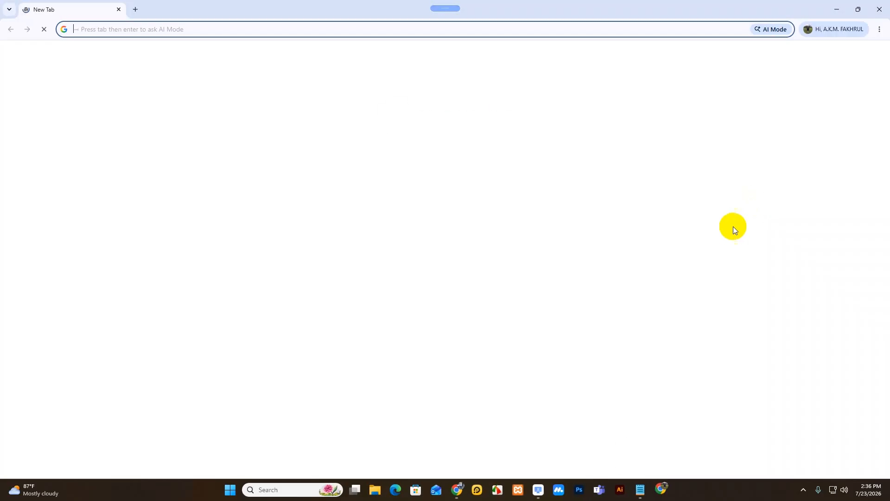
Search Google for pantheon.io, open the Pantheon login page and connect with the Google account
{"action": "left_click", "coordinate": [172, 32]}
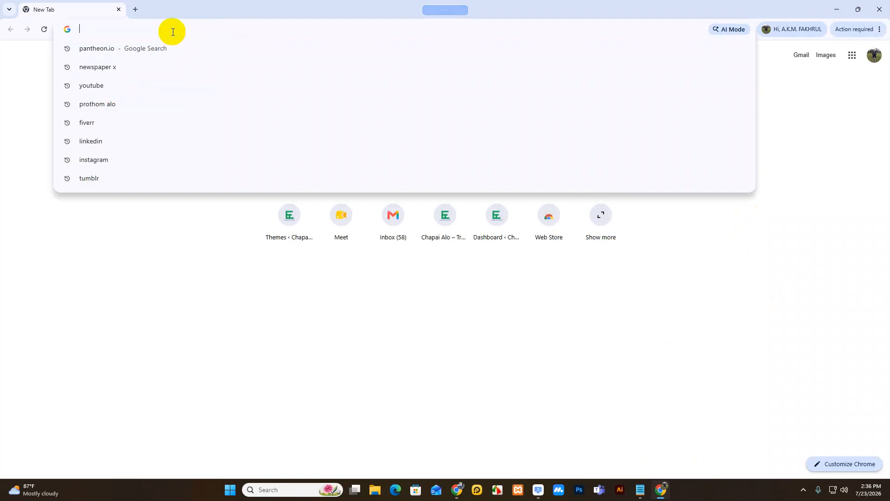
{"action": "left_click", "coordinate": [157, 55]}
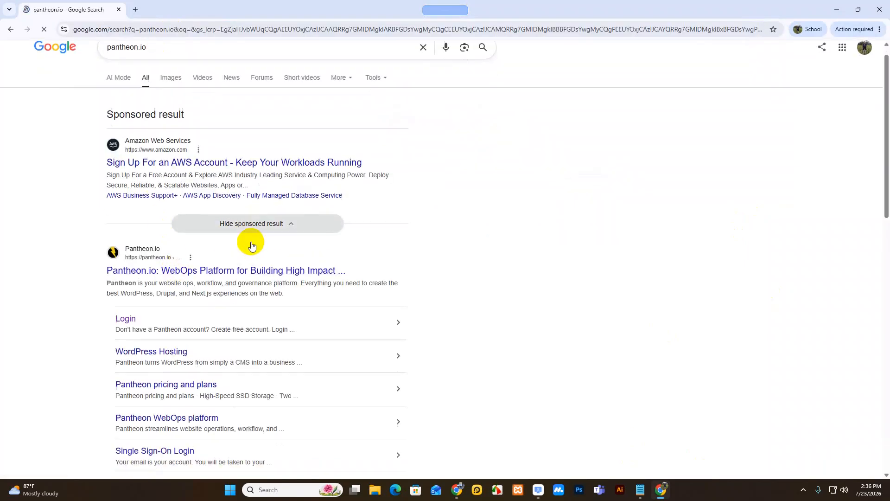
{"action": "scroll", "coordinate": [251, 244], "scroll_direction": "down", "scroll_amount": 2}
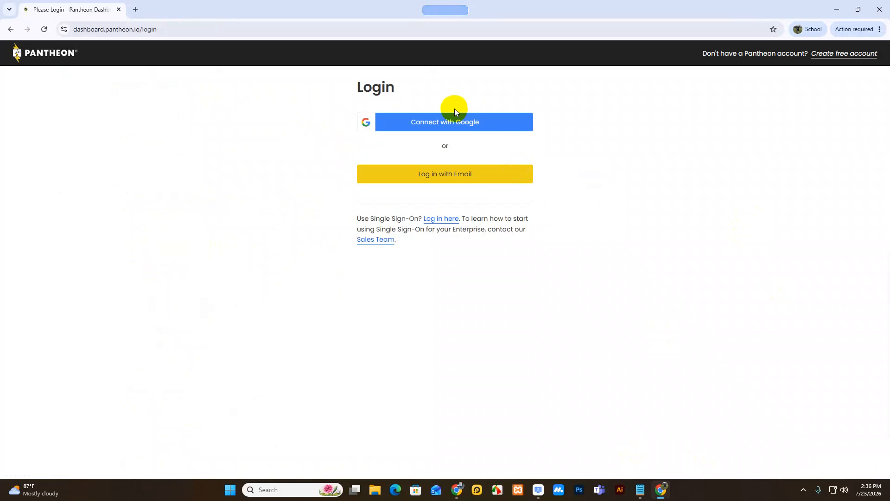
{"action": "left_click", "coordinate": [446, 120]}
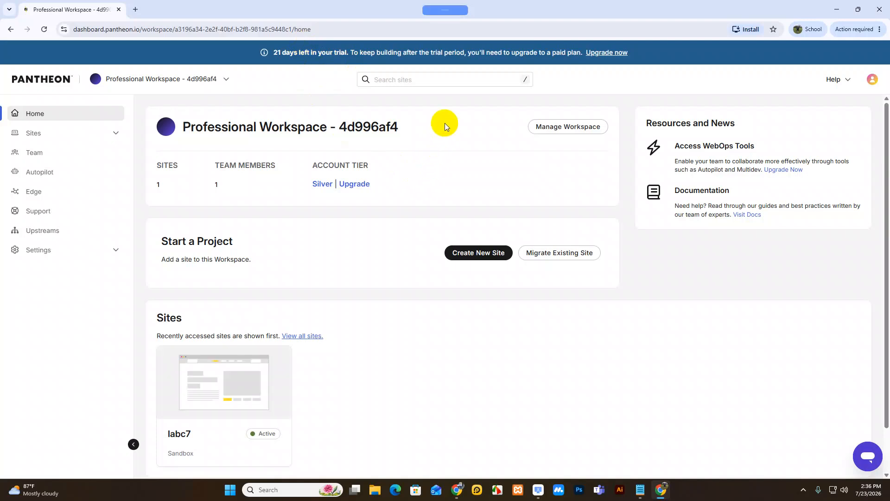
Open the labc7 site from the workspace and go to its Dev admin, continuing past the sandbox notice
{"action": "scroll", "coordinate": [379, 235], "scroll_direction": "down", "scroll_amount": 3}
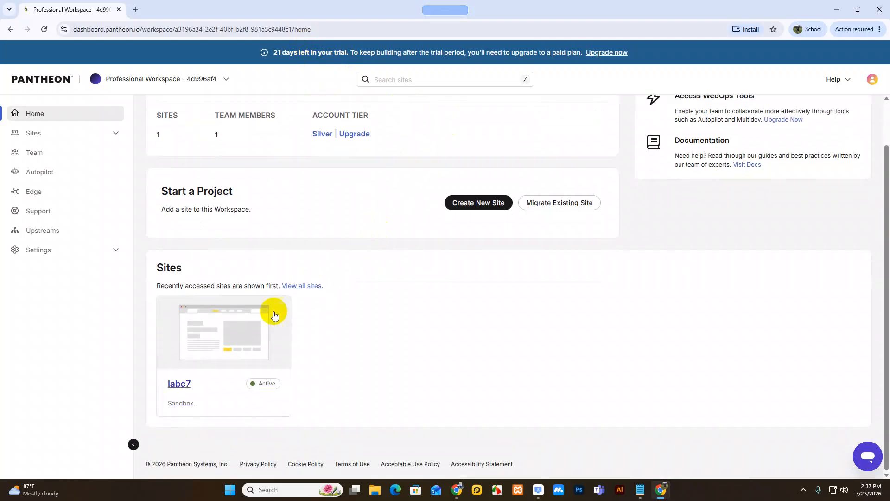
{"action": "left_click", "coordinate": [234, 333]}
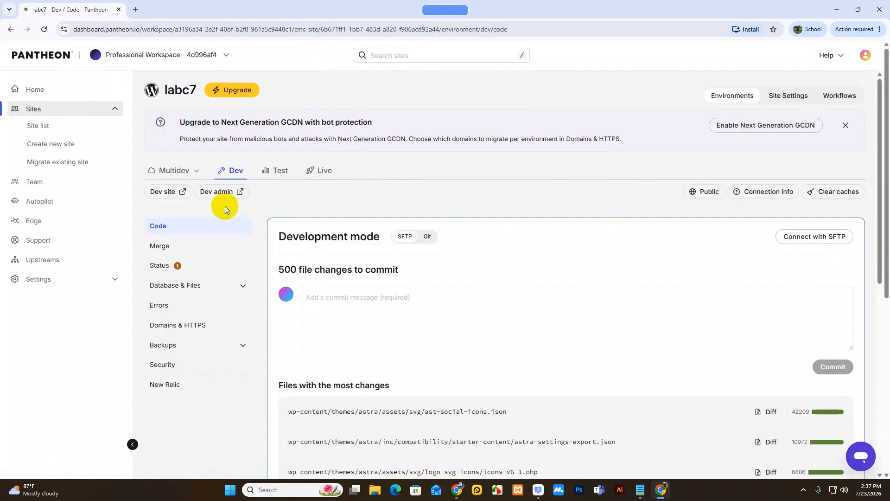
{"action": "left_click", "coordinate": [217, 192]}
{"action": "left_click", "coordinate": [442, 329]}
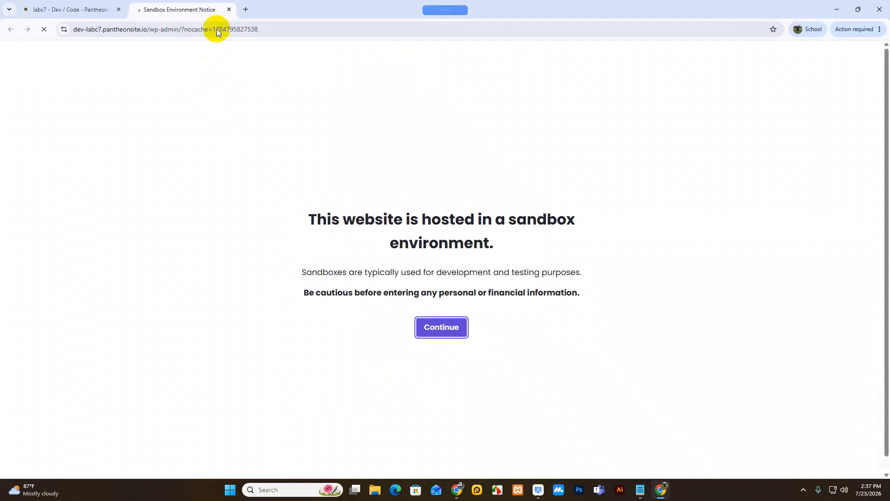
Open an extra blank browser tab, log in to the WordPress admin and dismiss the password warning
{"action": "left_click", "coordinate": [246, 10]}
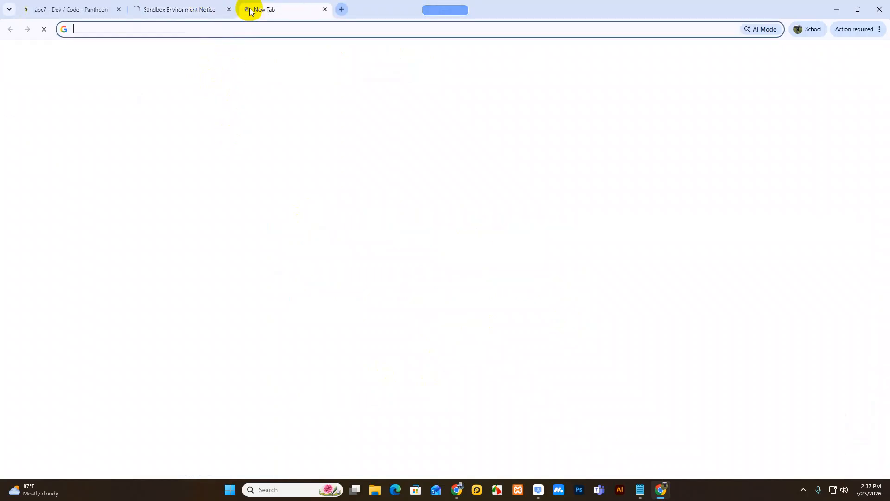
{"action": "left_click", "coordinate": [186, 14]}
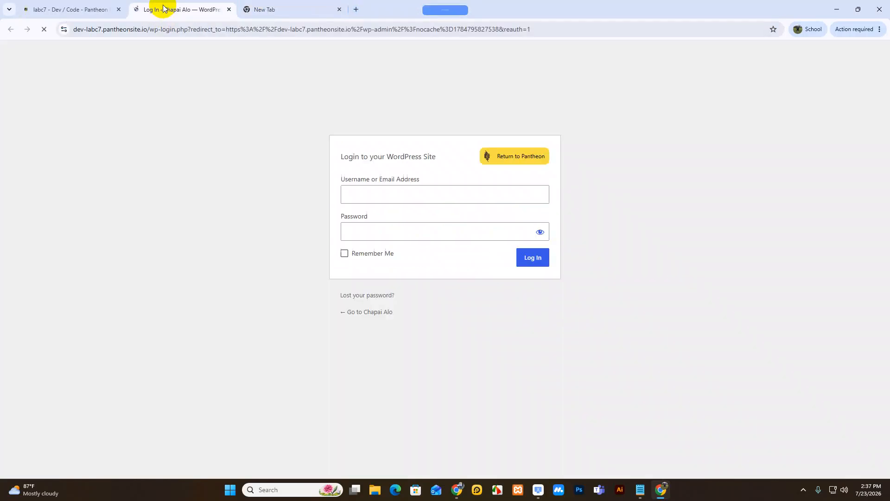
{"action": "left_click", "coordinate": [526, 269]}
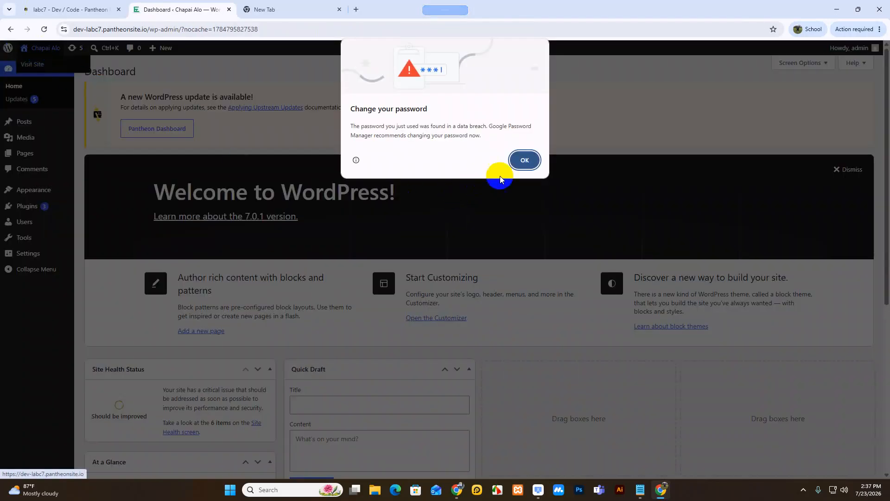
{"action": "left_click", "coordinate": [524, 160]}
Open the Chapai Alo front page in a new tab and move the floating blue bar clear of the browser tabs
{"action": "left_click", "coordinate": [45, 50]}
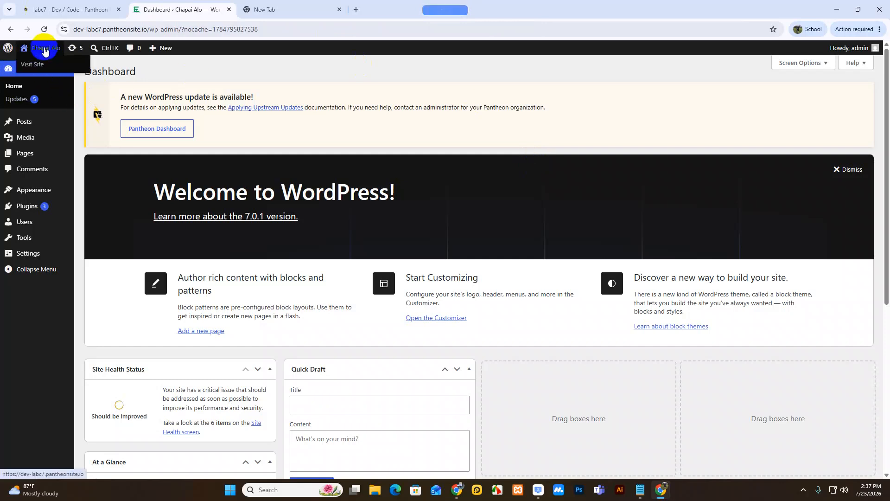
{"action": "right_click", "coordinate": [38, 68]}
{"action": "left_click", "coordinate": [46, 76]}
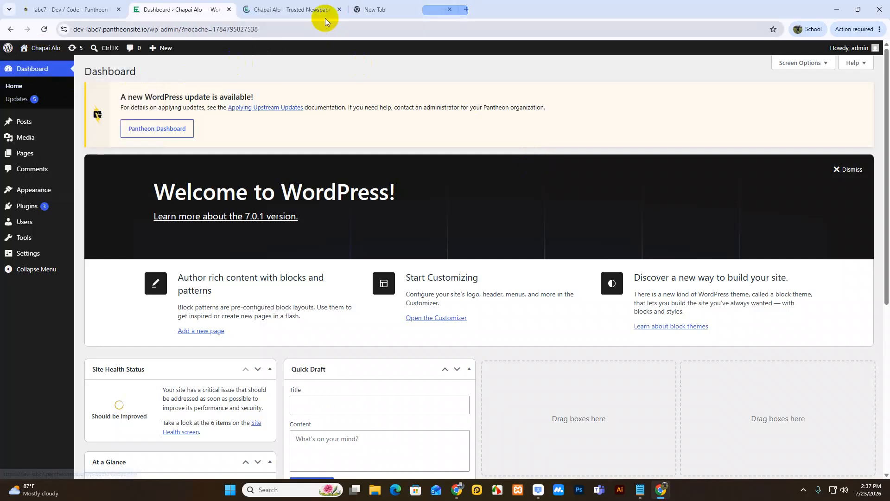
{"action": "left_click", "coordinate": [310, 10]}
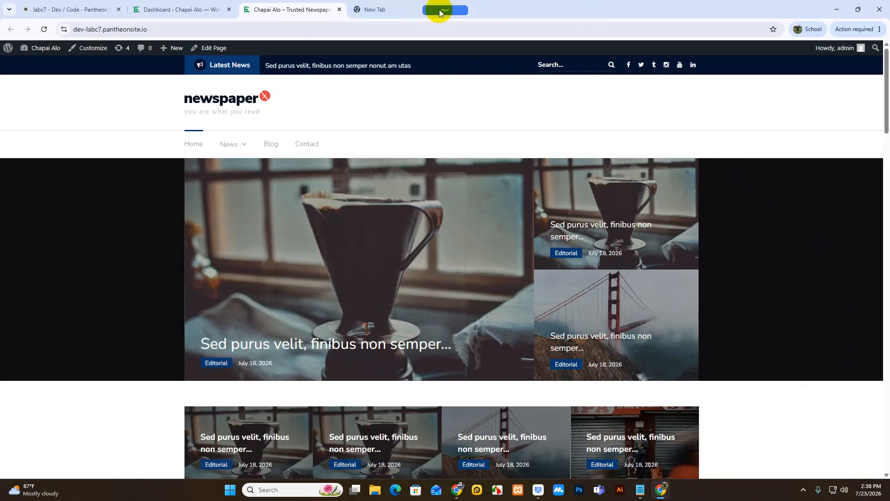
{"action": "left_click_drag", "start_coordinate": [437, 10], "coordinate": [678, 21]}
{"action": "left_click", "coordinate": [752, 111]}
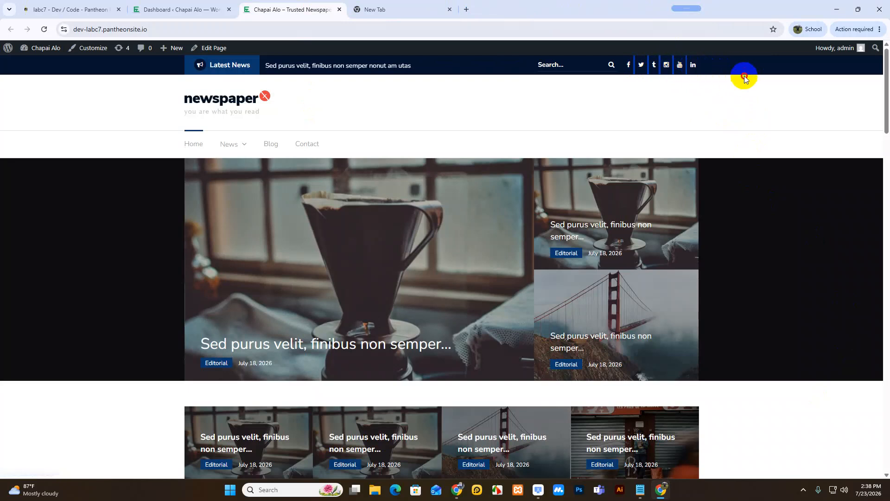
Return to the WordPress dashboard and dismiss the Welcome to WordPress panel
{"action": "left_click", "coordinate": [187, 9]}
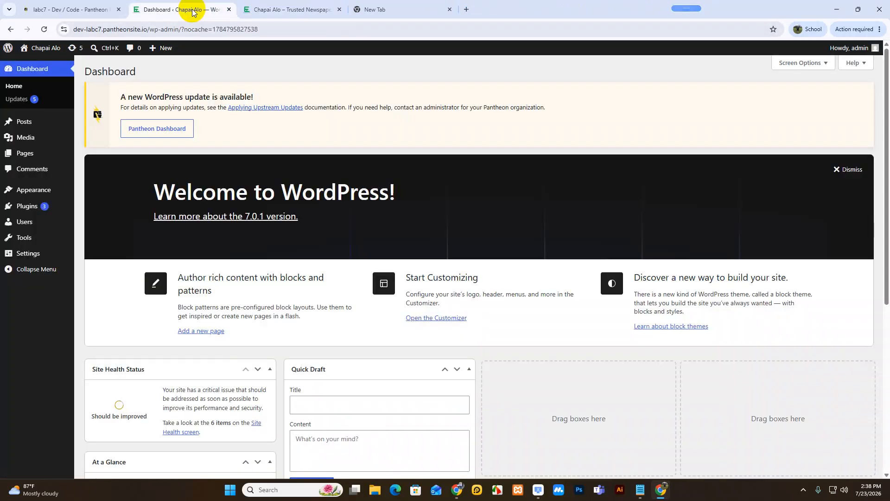
{"action": "left_click", "coordinate": [848, 169]}
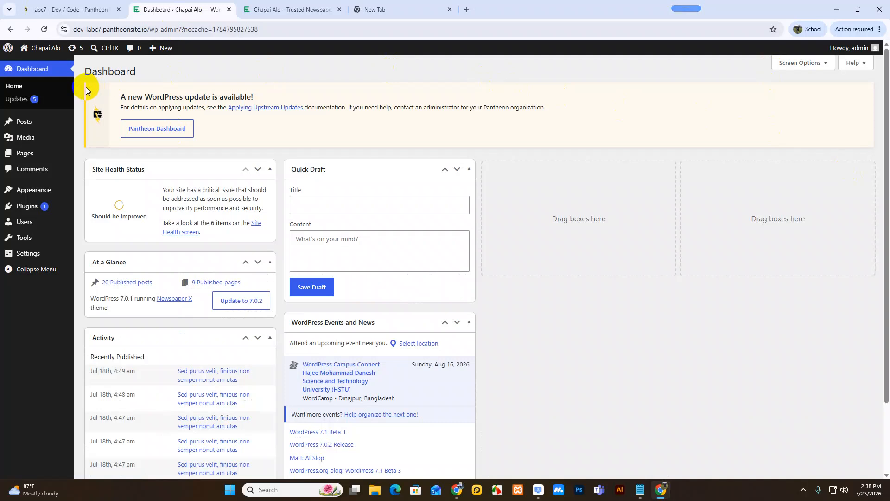
{"action": "double_click", "coordinate": [114, 72]}
{"action": "left_click", "coordinate": [209, 78]}
{"action": "double_click", "coordinate": [106, 73]}
{"action": "left_click", "coordinate": [171, 73]}
{"action": "double_click", "coordinate": [112, 71]}
{"action": "left_click", "coordinate": [182, 71]}
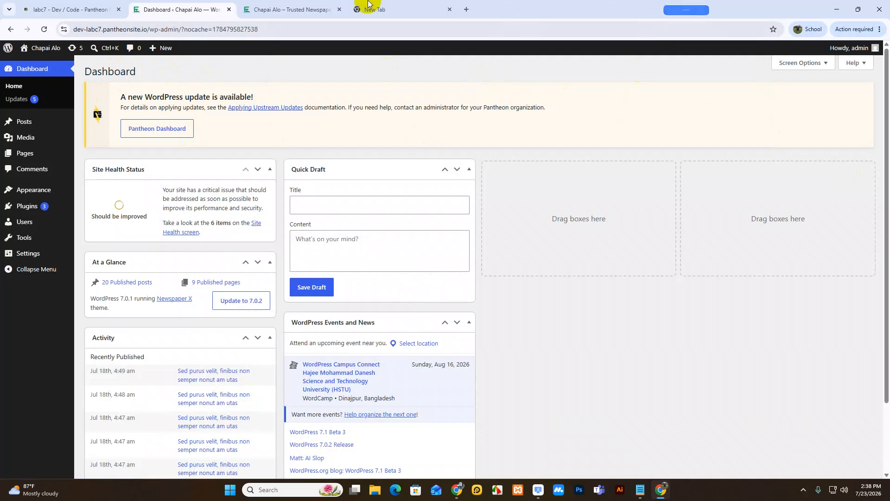
{"action": "left_click", "coordinate": [292, 10]}
{"action": "left_click", "coordinate": [392, 9]}
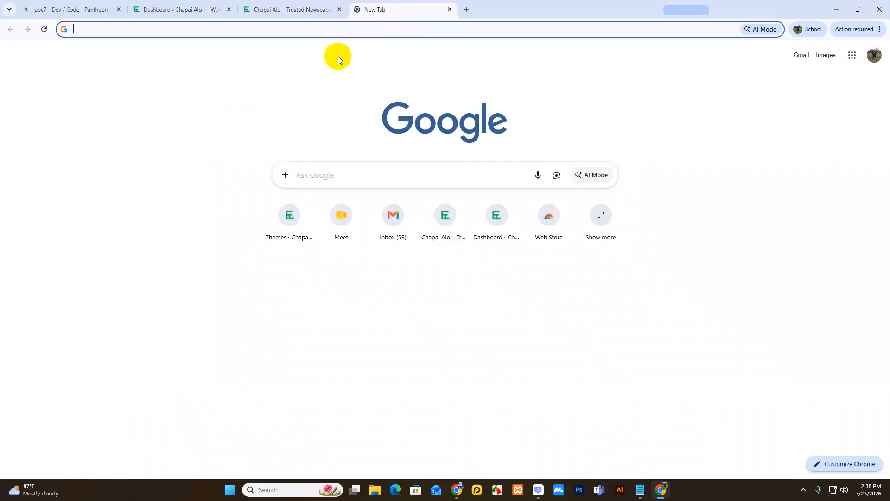
{"action": "right_click", "coordinate": [220, 98]}
{"action": "left_click", "coordinate": [240, 130]}
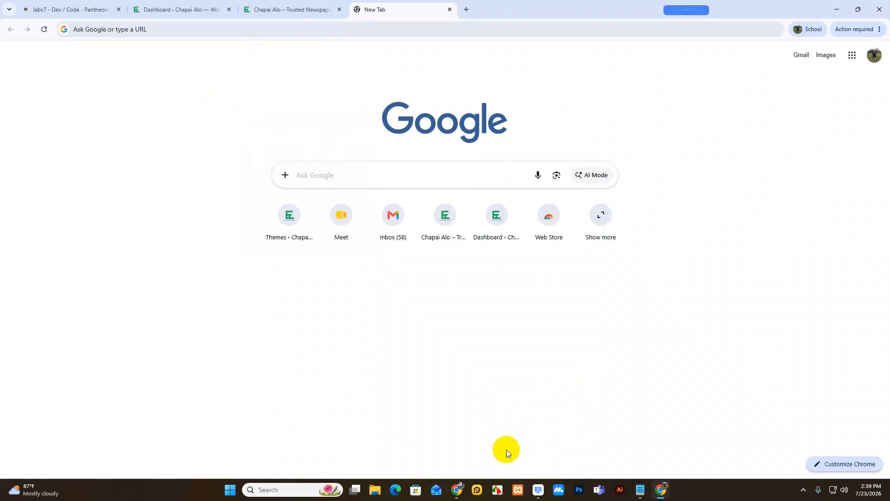
{"action": "mouse_move", "coordinate": [458, 488]}
{"action": "left_click", "coordinate": [411, 452]}
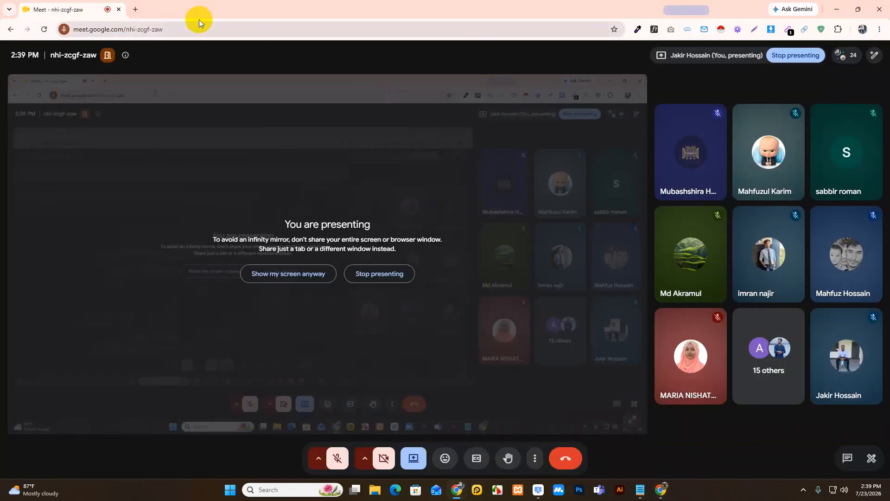
{"action": "left_click", "coordinate": [136, 10]}
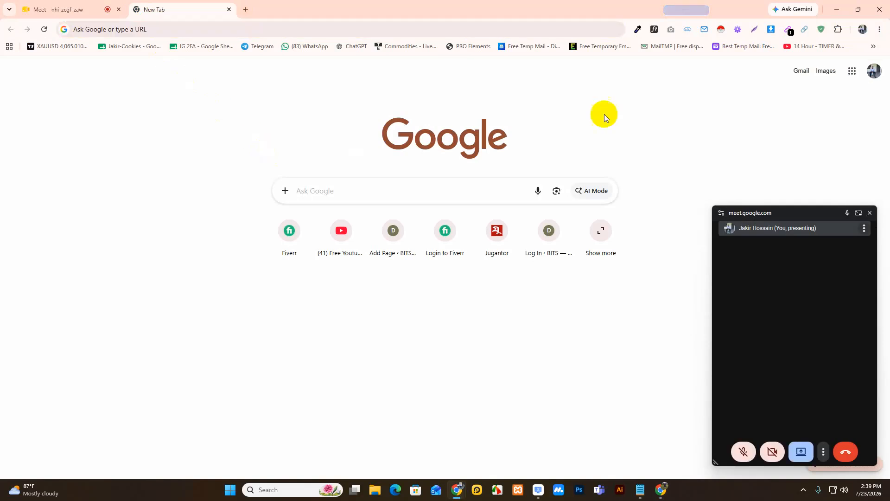
{"action": "left_click", "coordinate": [838, 8]}
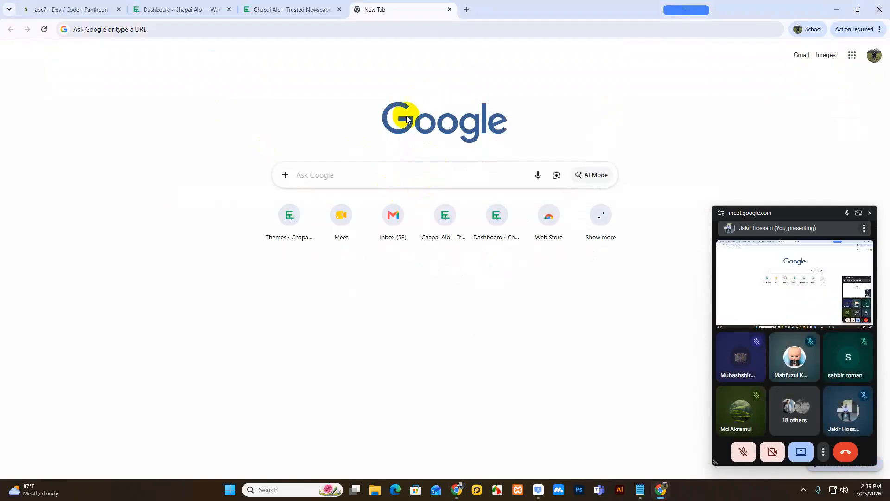
{"action": "left_click", "coordinate": [288, 11]}
{"action": "left_click", "coordinate": [184, 12]}
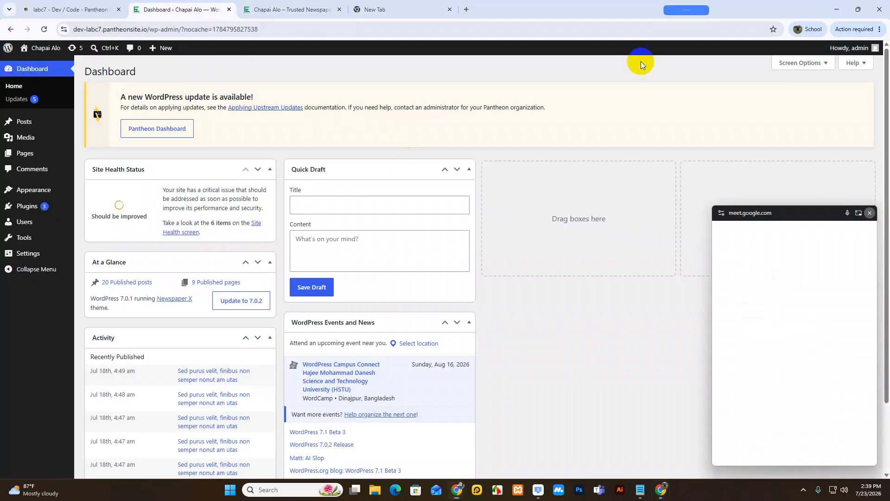
{"action": "left_click", "coordinate": [273, 9]}
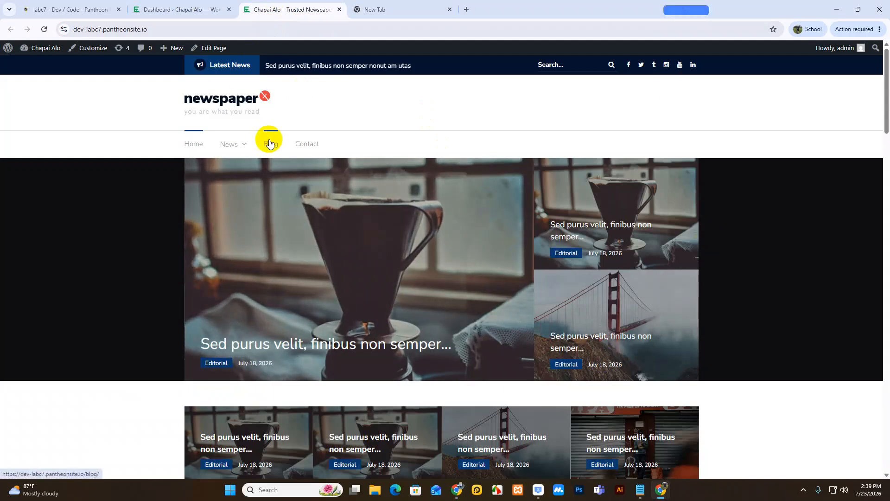
Go back to the WordPress admin and open the Add Plugins page from the installed plugins list
{"action": "left_click", "coordinate": [174, 8]}
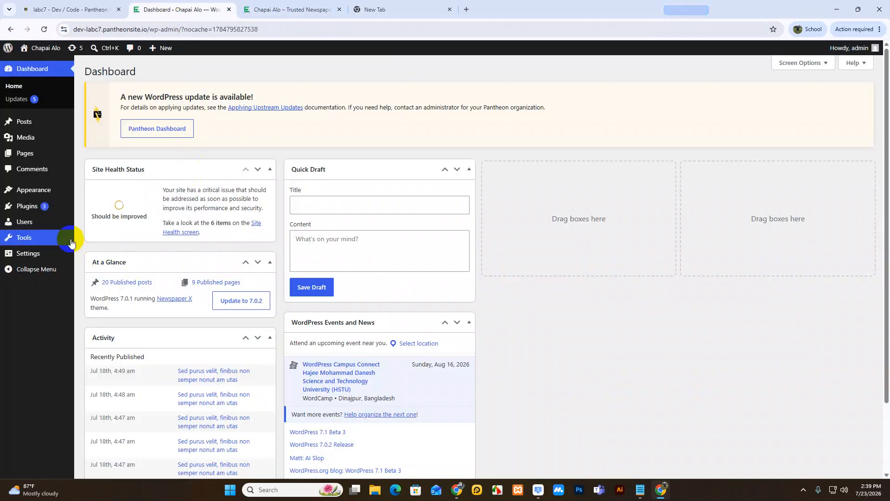
{"action": "left_click", "coordinate": [70, 206]}
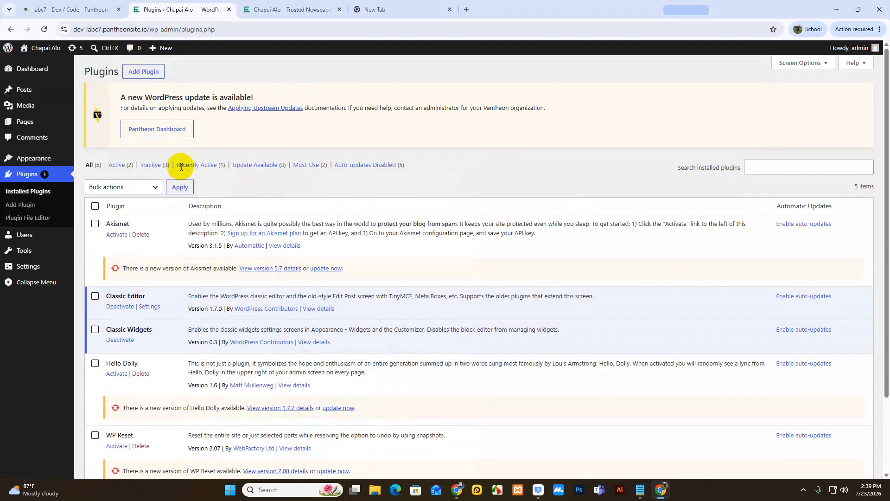
{"action": "left_click", "coordinate": [142, 72]}
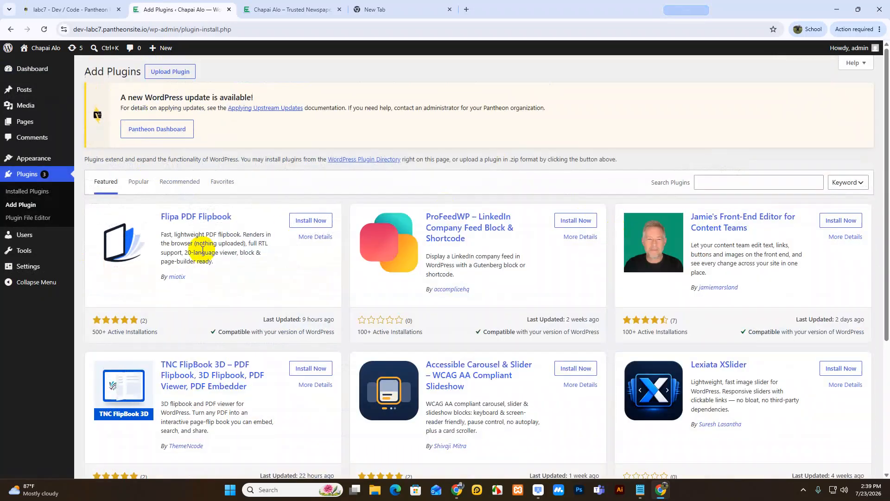
Install and activate the Elementor Website Builder plugin from the popular plugins
{"action": "left_click", "coordinate": [142, 188]}
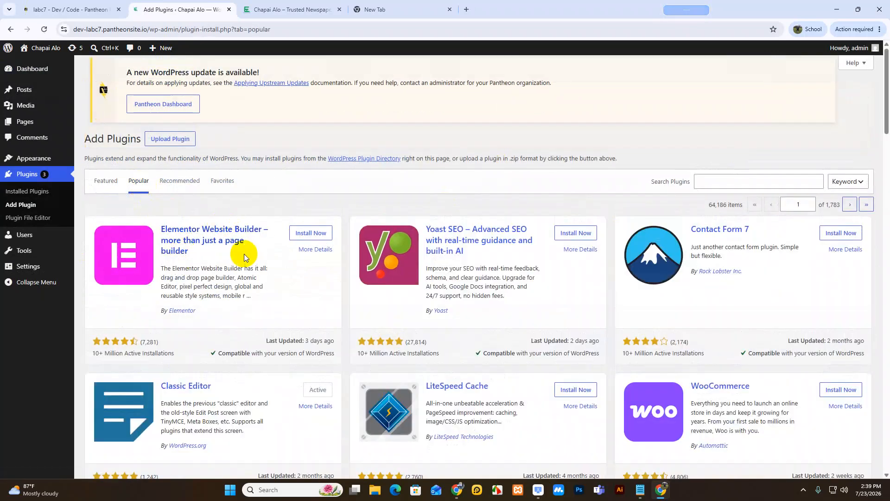
{"action": "left_click_drag", "start_coordinate": [219, 268], "coordinate": [161, 228]}
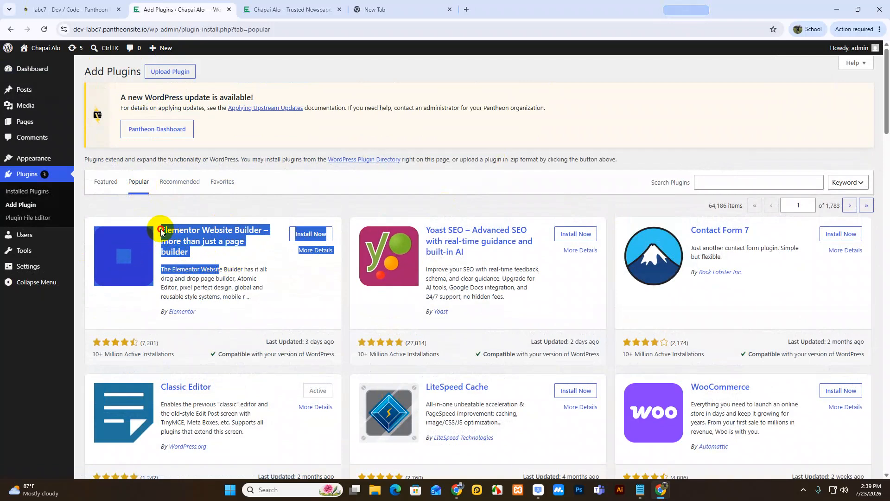
{"action": "left_click", "coordinate": [260, 205]}
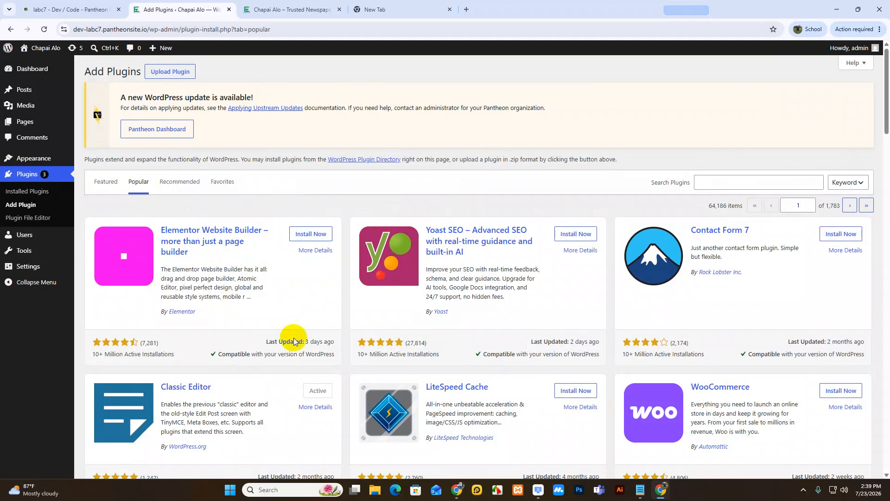
{"action": "left_click", "coordinate": [313, 235]}
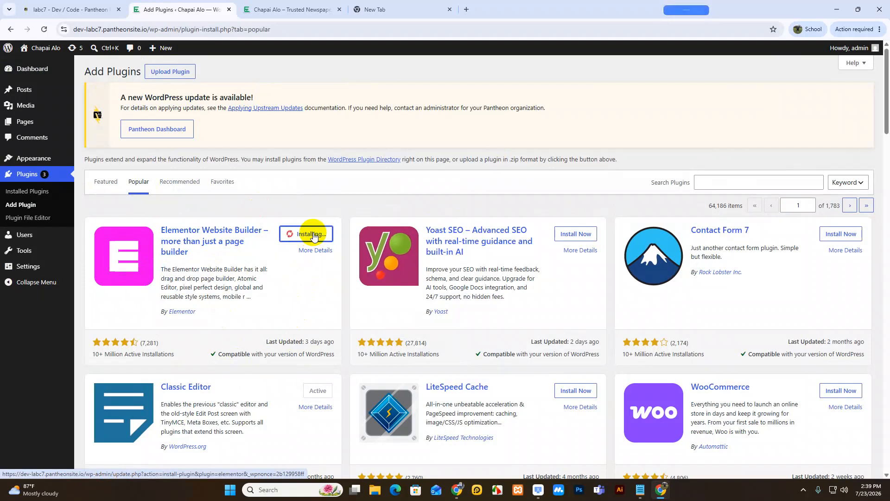
{"action": "left_click", "coordinate": [315, 234]}
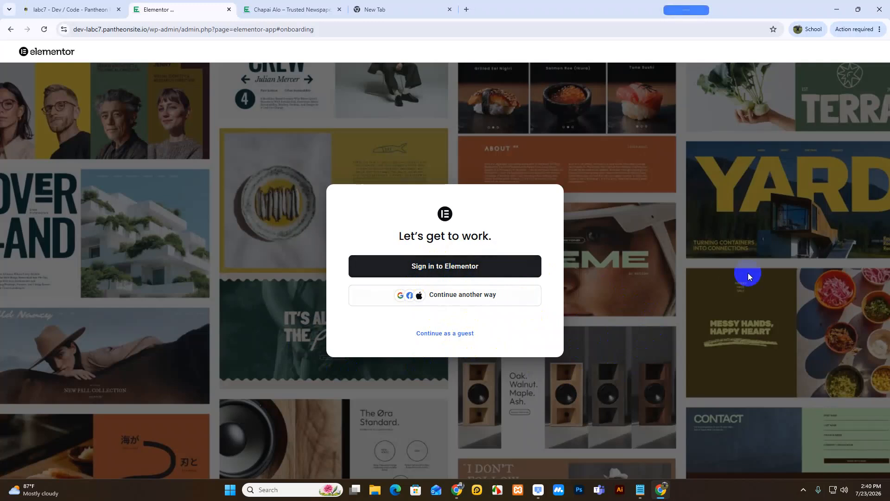
Leave the Elementor onboarding by loading the site's wp-admin address to reach the WordPress dashboard
{"action": "left_click_drag", "start_coordinate": [179, 29], "coordinate": [348, 30]}
{"action": "key", "text": "BackSpace"}
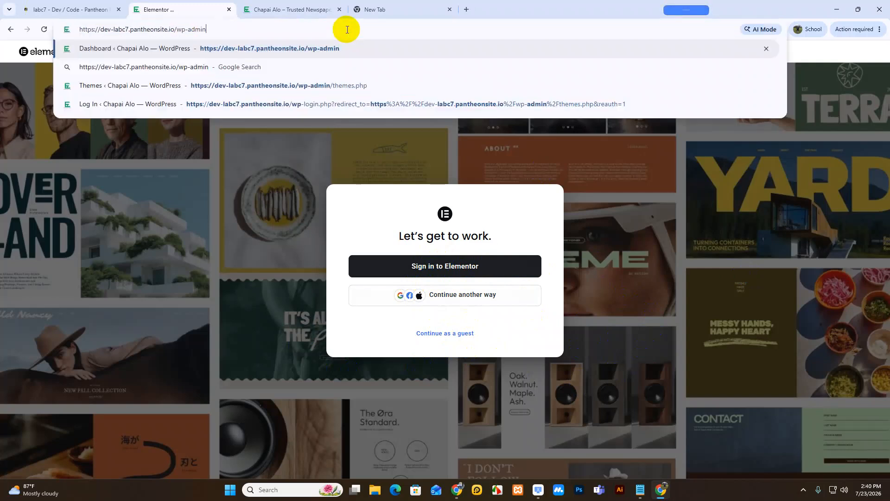
{"action": "key", "text": "Return"}
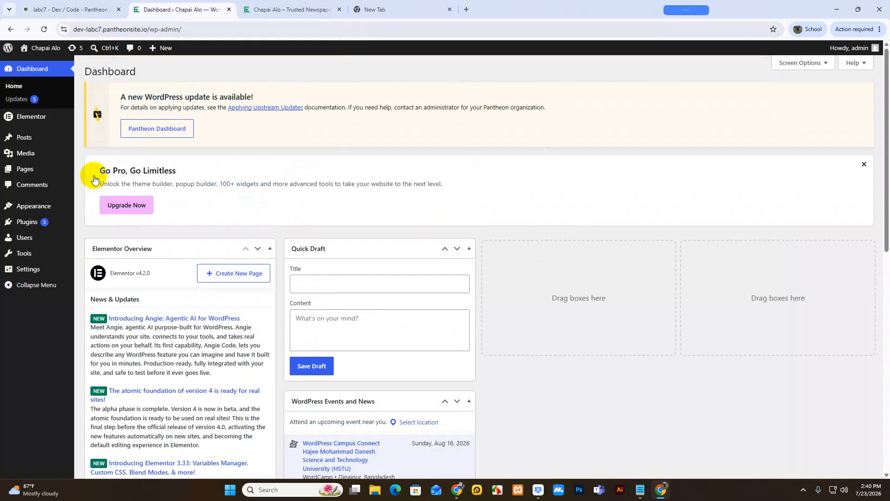
Open the installed plugins list and check the Elementor entry among the plugins
{"action": "mouse_move", "coordinate": [66, 227]}
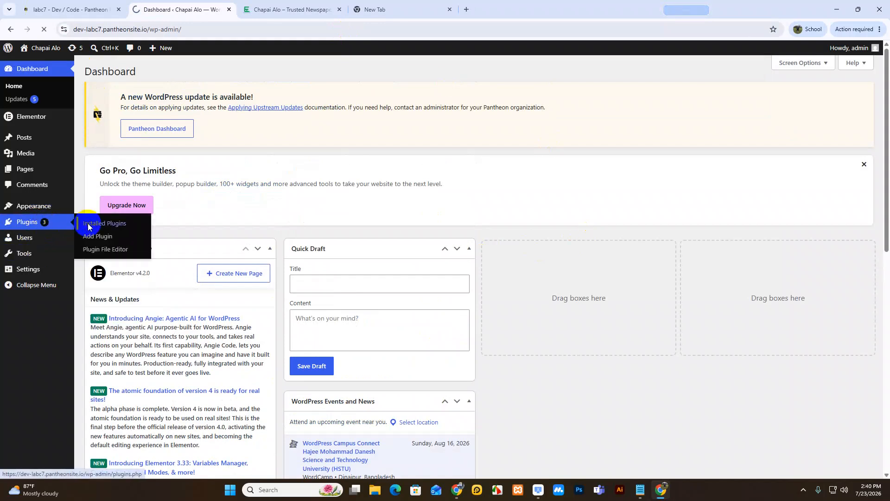
{"action": "left_click", "coordinate": [88, 224]}
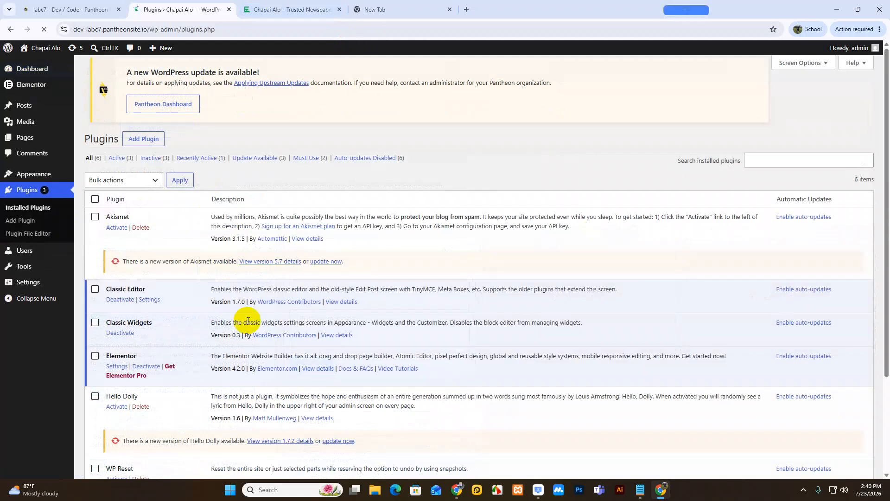
{"action": "scroll", "coordinate": [199, 345], "scroll_direction": "down", "scroll_amount": 2}
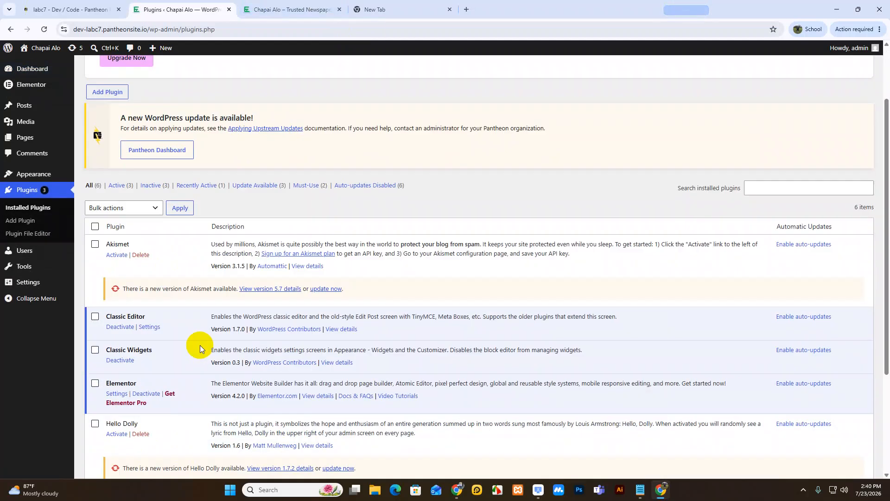
{"action": "scroll", "coordinate": [200, 345], "scroll_direction": "down", "scroll_amount": 2}
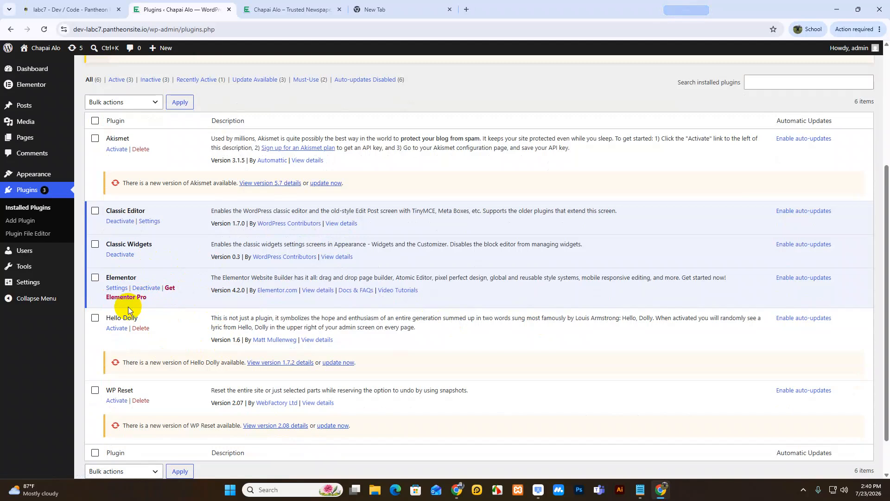
{"action": "scroll", "coordinate": [128, 307], "scroll_direction": "up", "scroll_amount": 4}
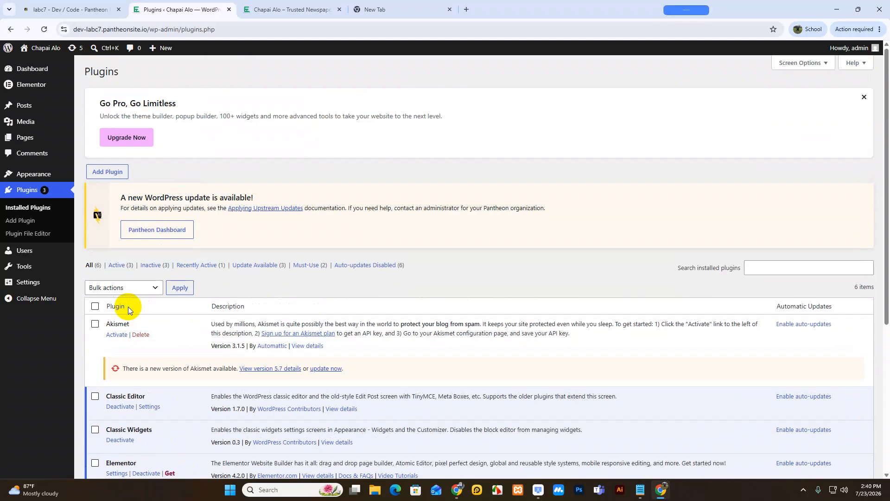
{"action": "left_click", "coordinate": [344, 73]}
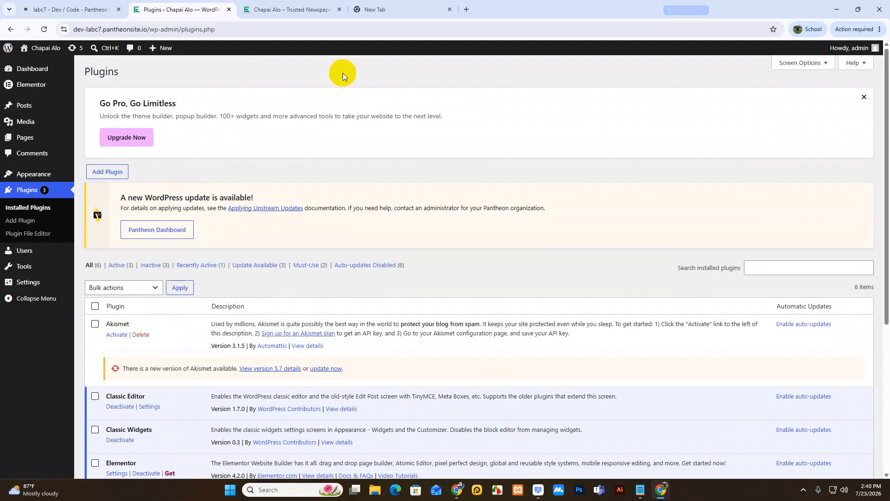
Open the list of all pages and look through the existing site pages for one to edit
{"action": "mouse_move", "coordinate": [34, 137]}
{"action": "left_click", "coordinate": [95, 139]}
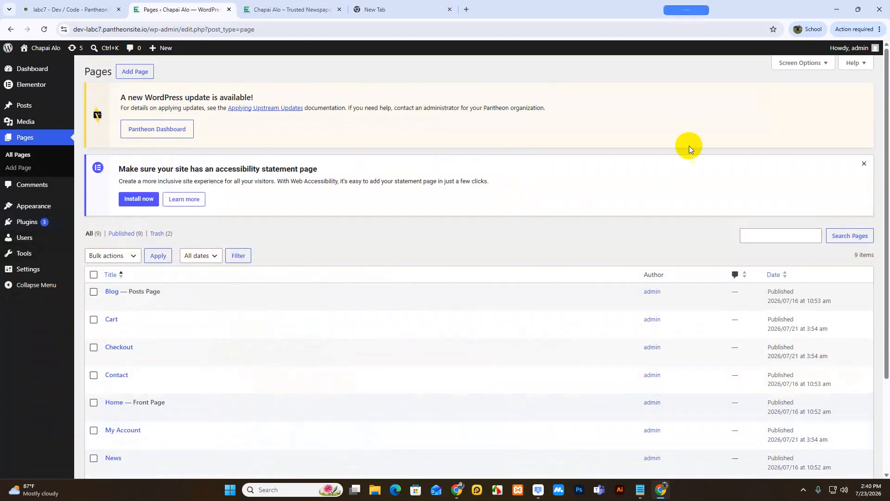
{"action": "scroll", "coordinate": [643, 171], "scroll_direction": "down", "scroll_amount": 3}
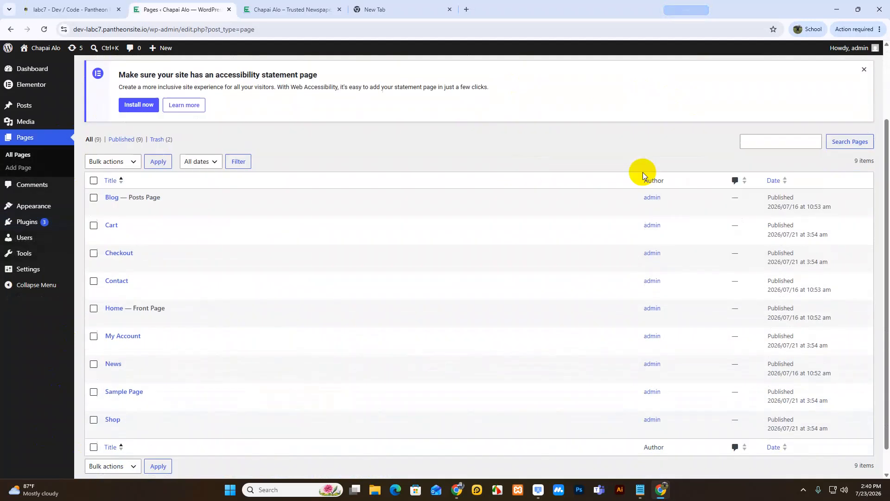
{"action": "mouse_move", "coordinate": [643, 172]}
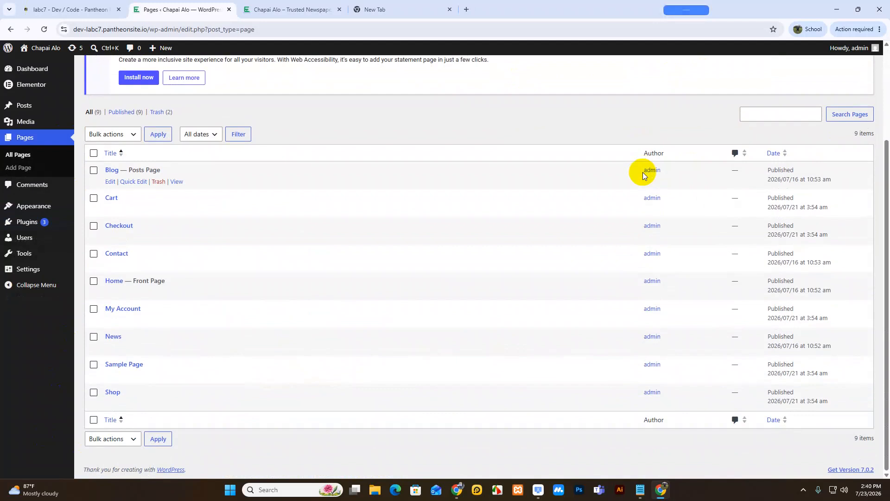
{"action": "scroll", "coordinate": [642, 172], "scroll_direction": "up", "scroll_amount": 1}
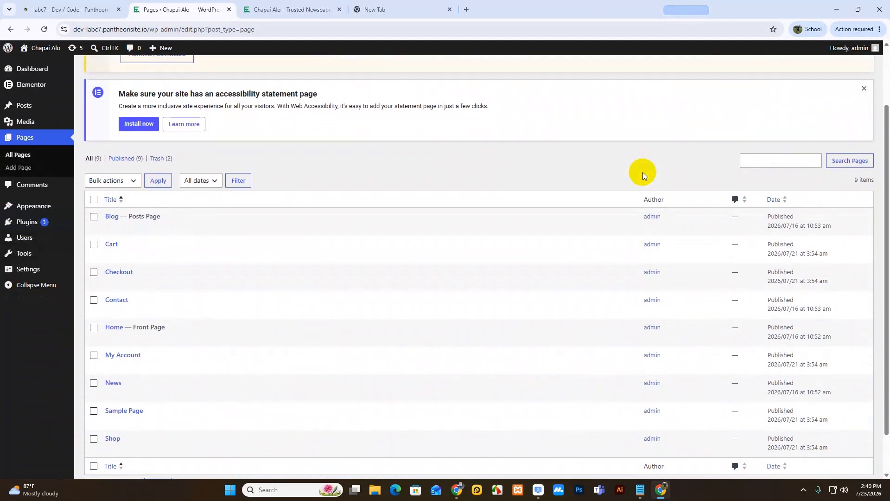
{"action": "scroll", "coordinate": [642, 172], "scroll_direction": "down", "scroll_amount": 1}
{"action": "mouse_move", "coordinate": [129, 171]}
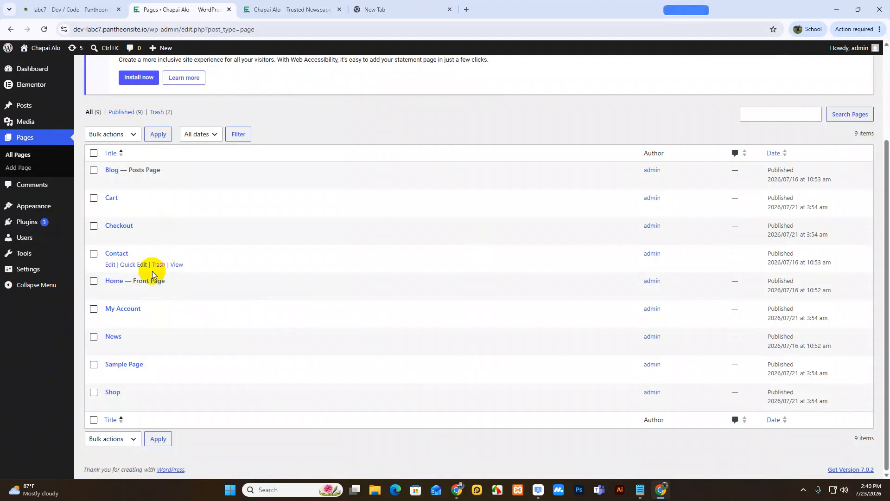
{"action": "mouse_move", "coordinate": [144, 286]}
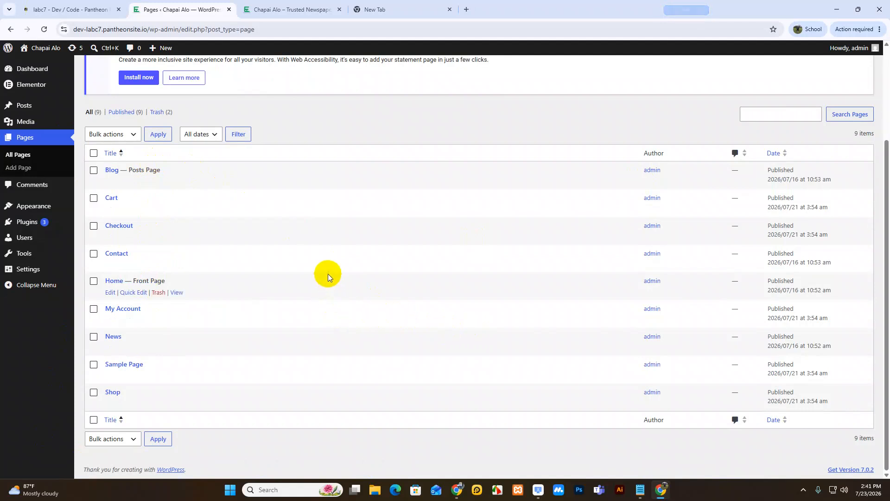
{"action": "mouse_move", "coordinate": [159, 371]}
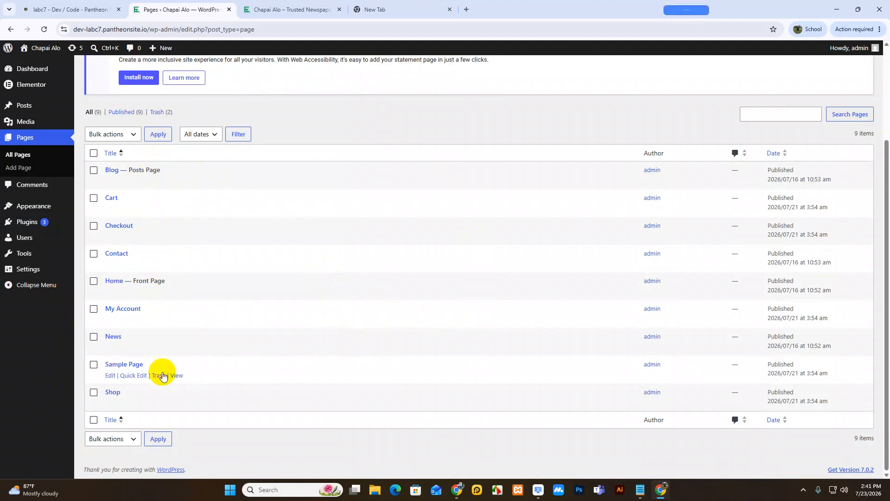
Open the Contact page's edit screen in a new browser tab and switch to it
{"action": "right_click", "coordinate": [112, 378]}
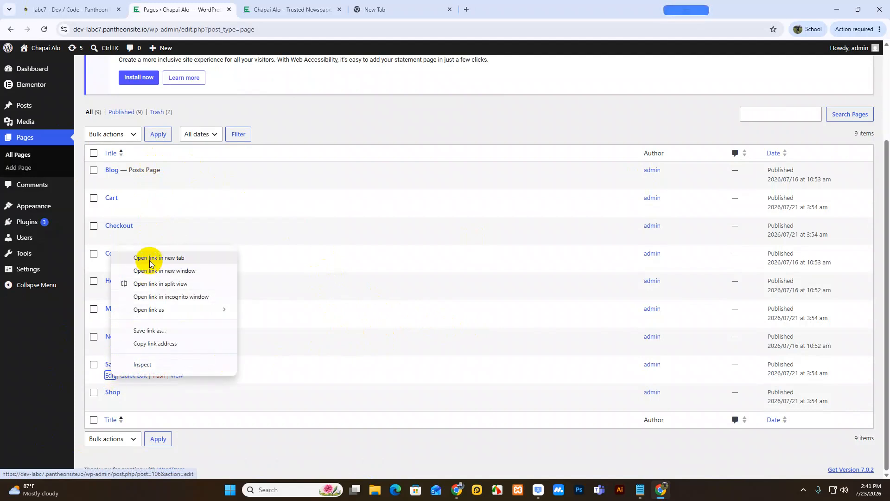
{"action": "left_click", "coordinate": [404, 109]}
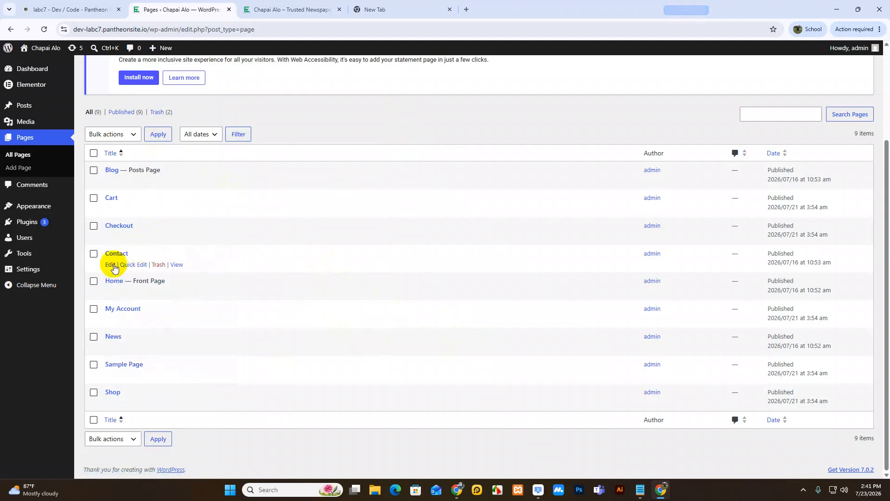
{"action": "right_click", "coordinate": [114, 268]}
{"action": "left_click", "coordinate": [130, 278]}
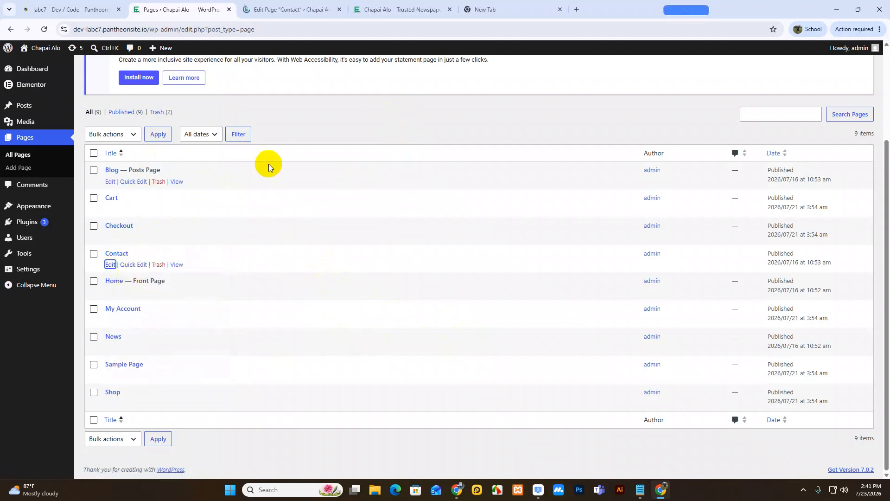
{"action": "left_click", "coordinate": [294, 10]}
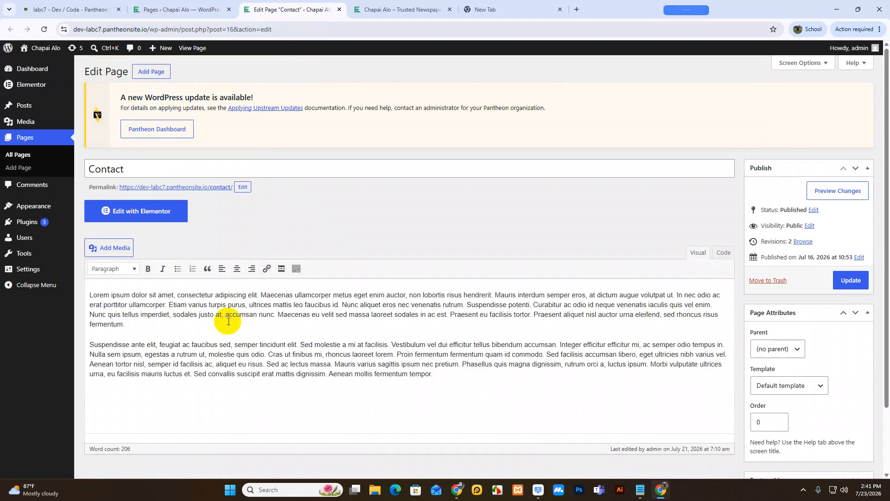
Open the Contact page in the Elementor editor from its classic edit screen
{"action": "left_click", "coordinate": [339, 331]}
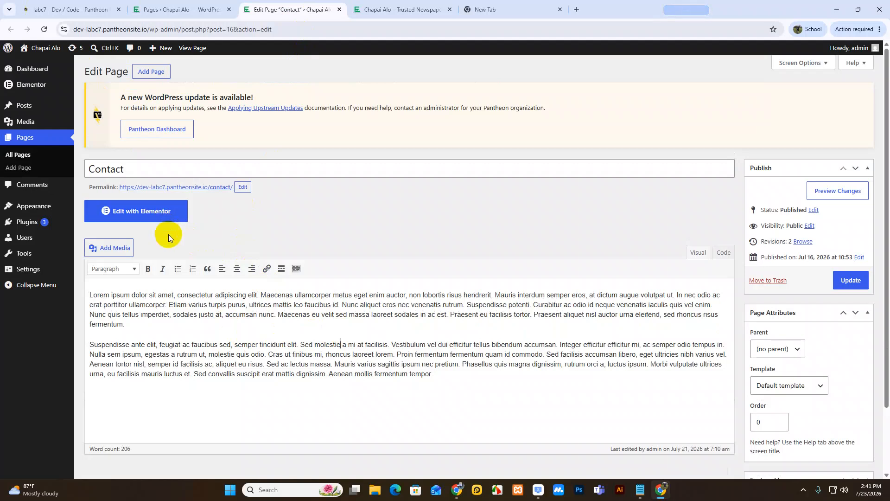
{"action": "left_click", "coordinate": [345, 165]}
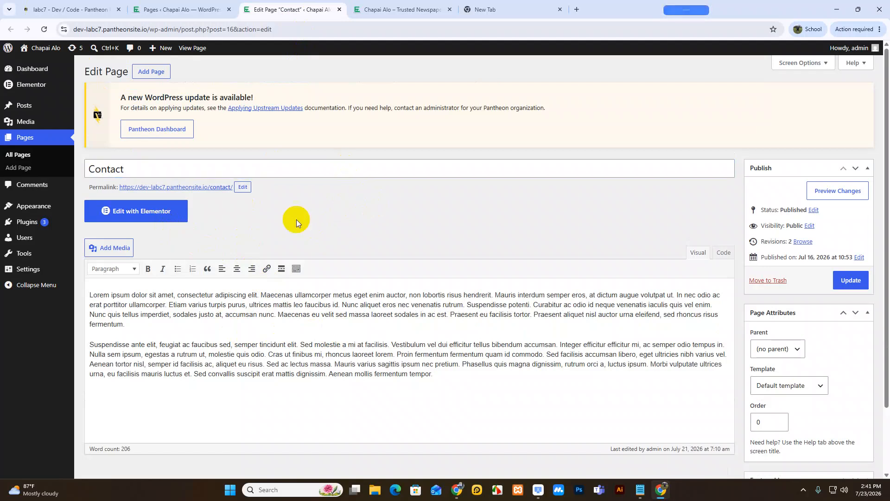
{"action": "left_click", "coordinate": [144, 211]}
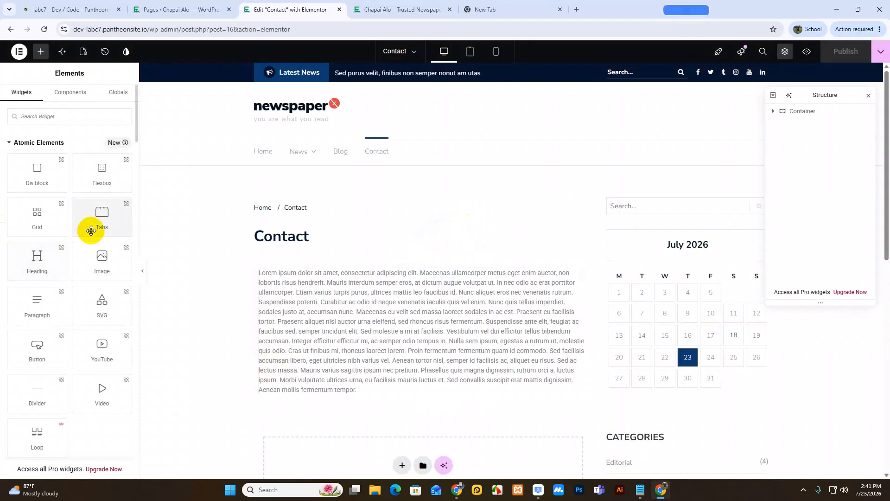
Add a Video widget from the Basic widgets to the Contact page, directly below the body text
{"action": "scroll", "coordinate": [91, 230], "scroll_direction": "down", "scroll_amount": 4}
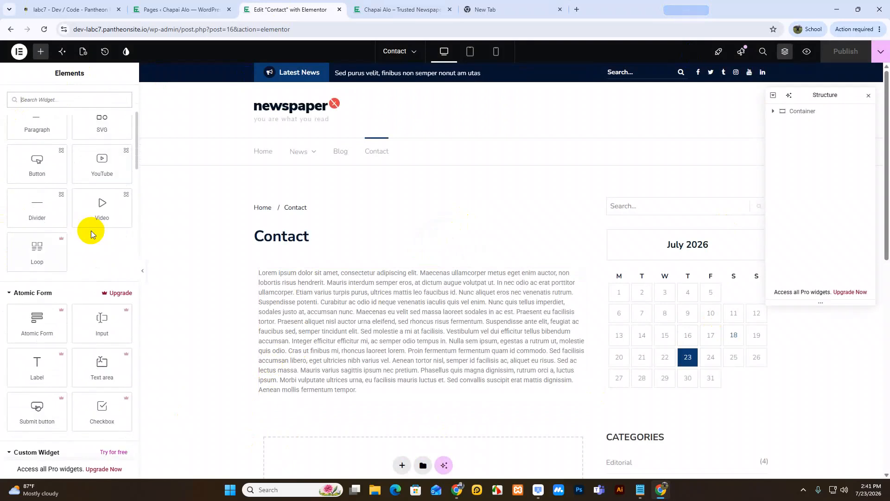
{"action": "scroll", "coordinate": [90, 230], "scroll_direction": "up", "scroll_amount": 4}
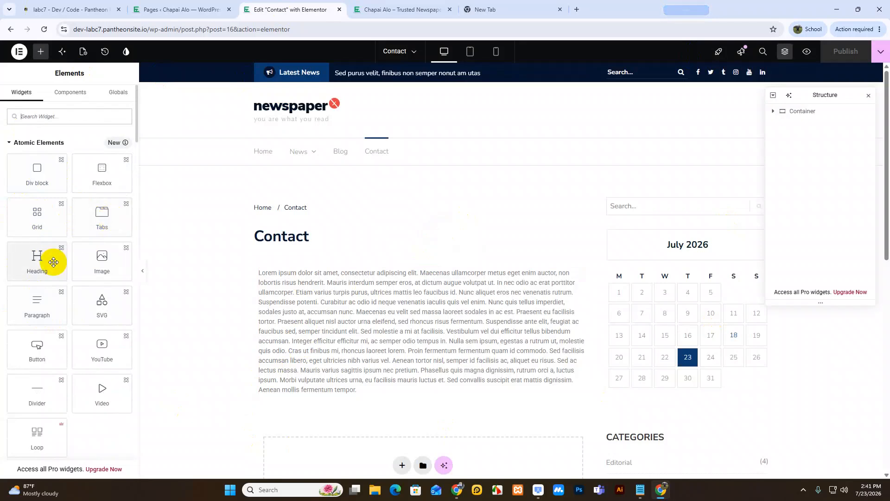
{"action": "scroll", "coordinate": [53, 262], "scroll_direction": "down", "scroll_amount": 10}
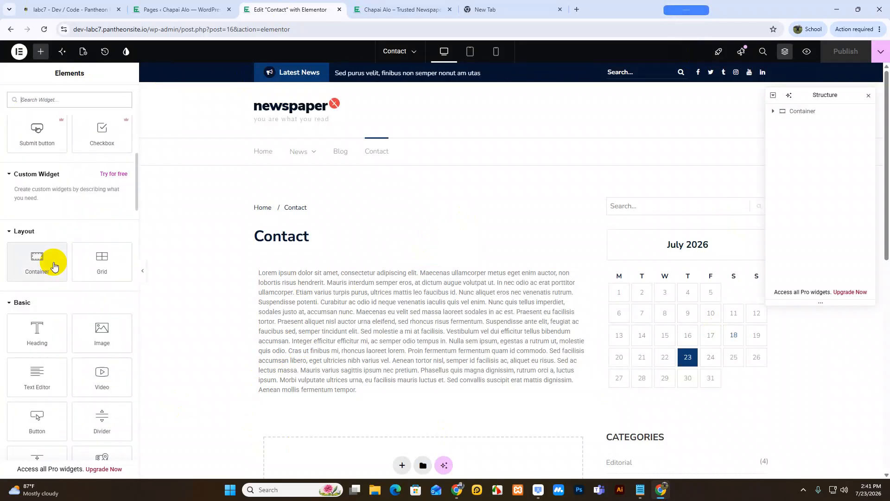
{"action": "scroll", "coordinate": [54, 262], "scroll_direction": "down", "scroll_amount": 2}
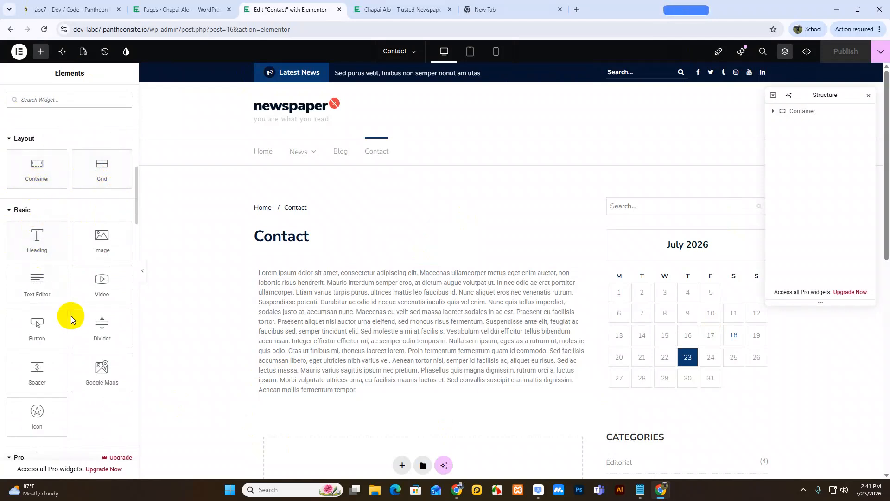
{"action": "scroll", "coordinate": [452, 313], "scroll_direction": "down", "scroll_amount": 2}
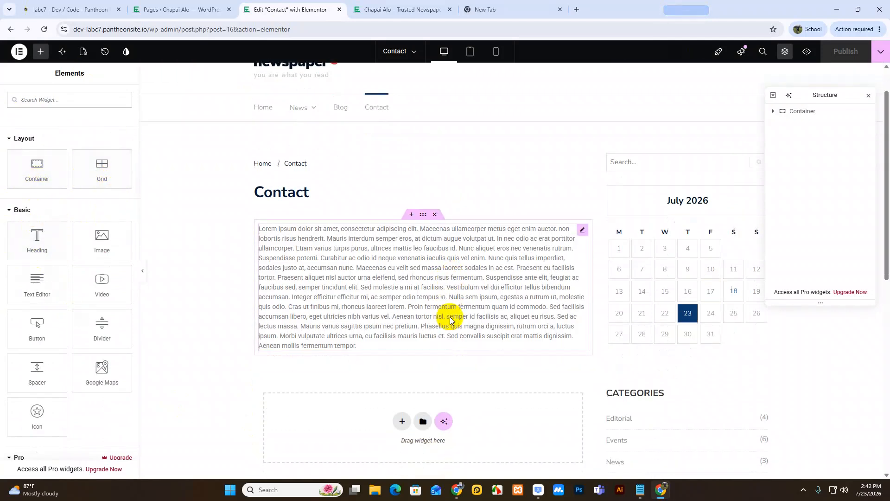
{"action": "left_click_drag", "start_coordinate": [102, 280], "coordinate": [314, 294]}
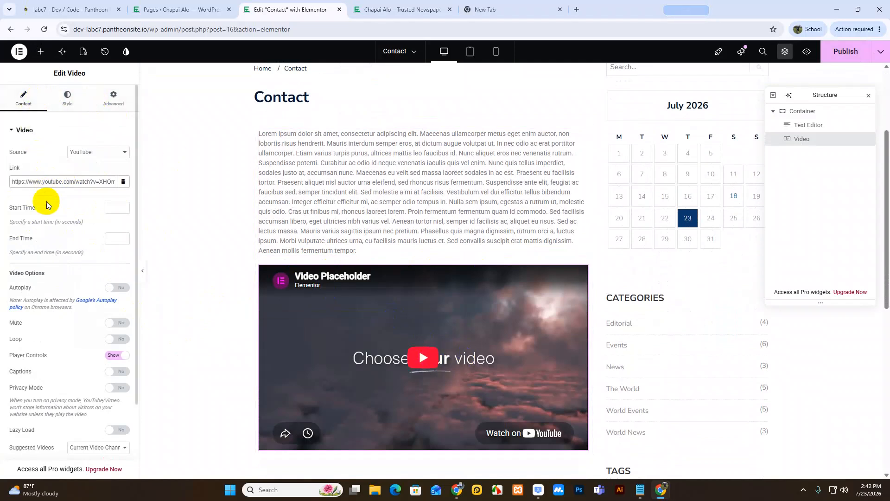
Reopen the element library and look through its widget groups, from Atomic Elements through Basic and Pro to General
{"action": "left_click", "coordinate": [41, 53]}
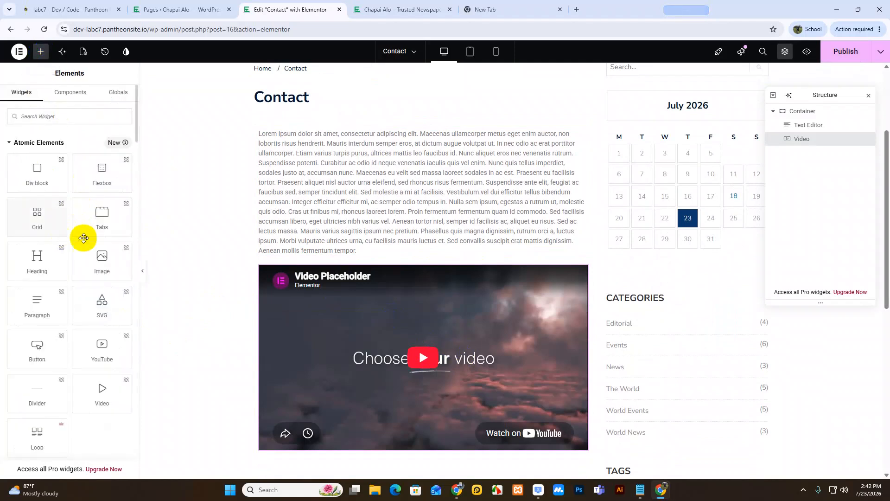
{"action": "scroll", "coordinate": [82, 277], "scroll_direction": "down", "scroll_amount": 4}
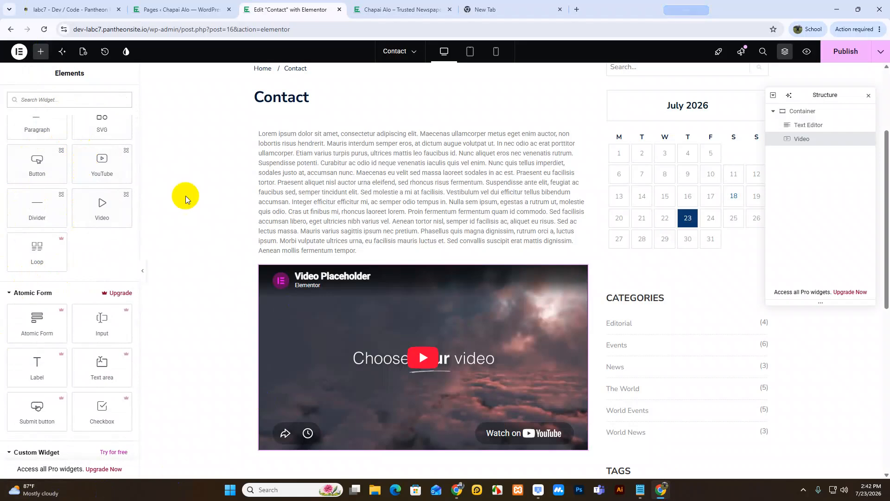
{"action": "scroll", "coordinate": [79, 297], "scroll_direction": "up", "scroll_amount": 4}
{"action": "scroll", "coordinate": [84, 295], "scroll_direction": "down", "scroll_amount": 5}
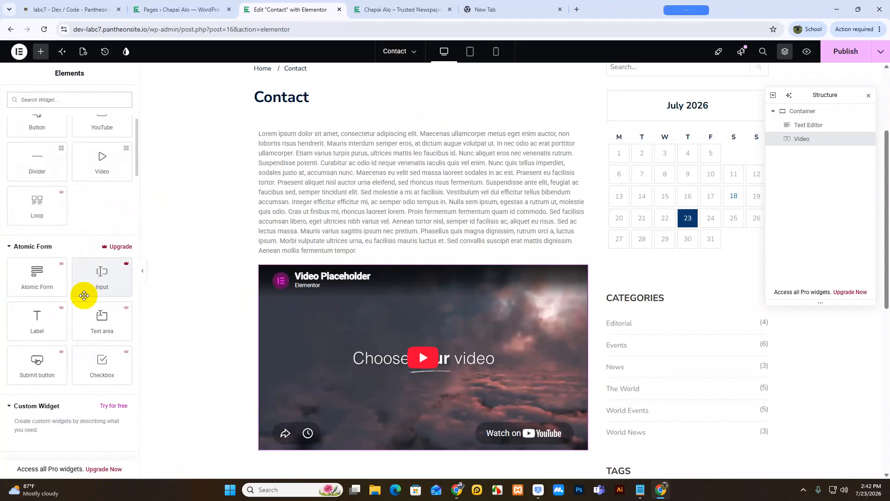
{"action": "scroll", "coordinate": [84, 295], "scroll_direction": "down", "scroll_amount": 11}
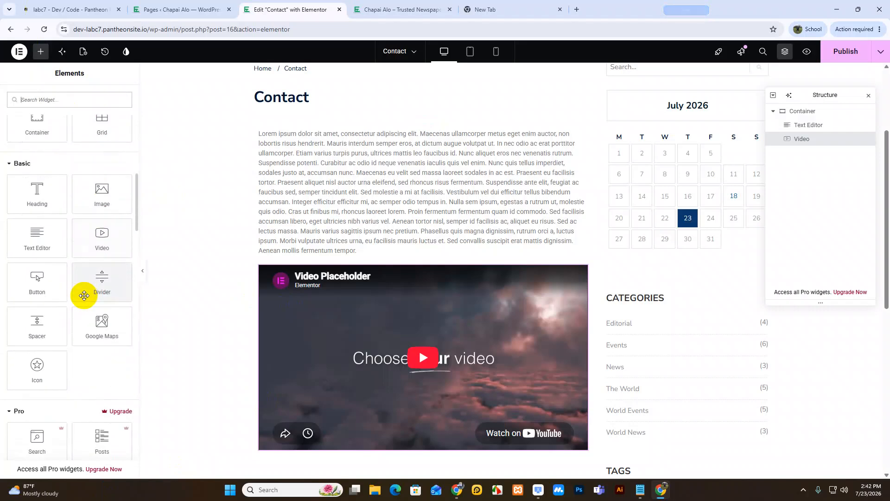
{"action": "scroll", "coordinate": [84, 299], "scroll_direction": "down", "scroll_amount": 3}
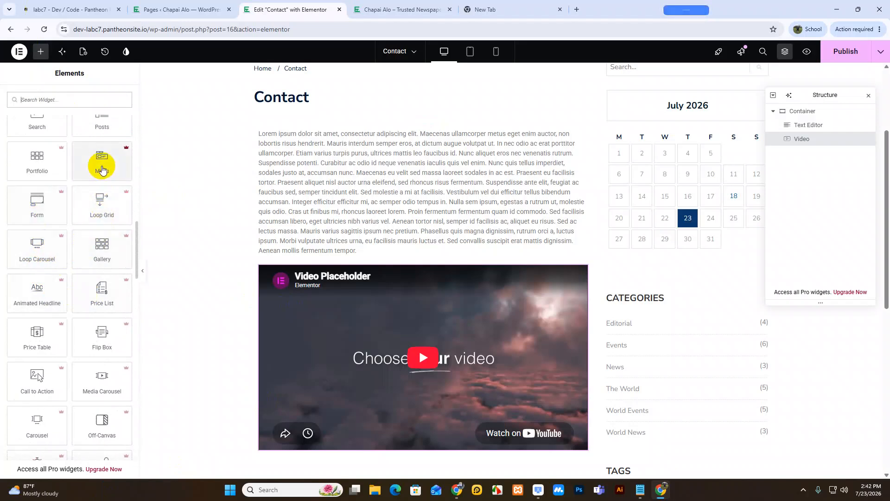
{"action": "scroll", "coordinate": [103, 325], "scroll_direction": "down", "scroll_amount": 1}
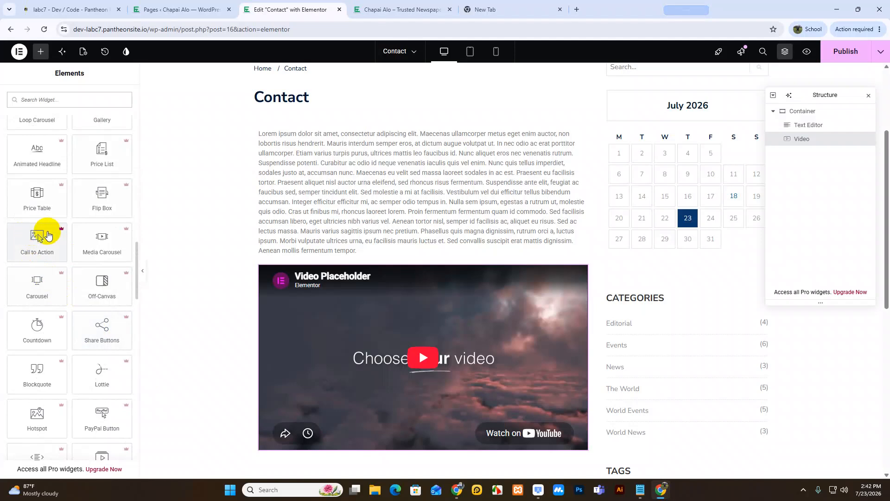
{"action": "scroll", "coordinate": [76, 333], "scroll_direction": "down", "scroll_amount": 4}
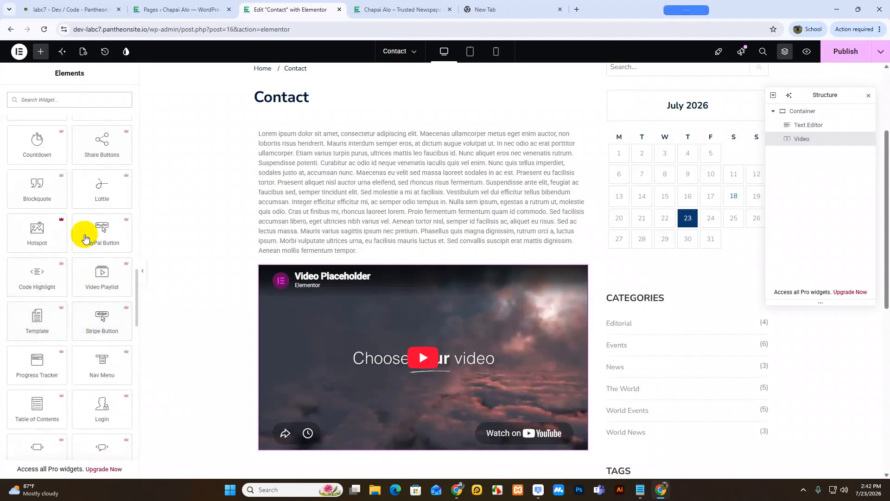
{"action": "scroll", "coordinate": [82, 332], "scroll_direction": "down", "scroll_amount": 15}
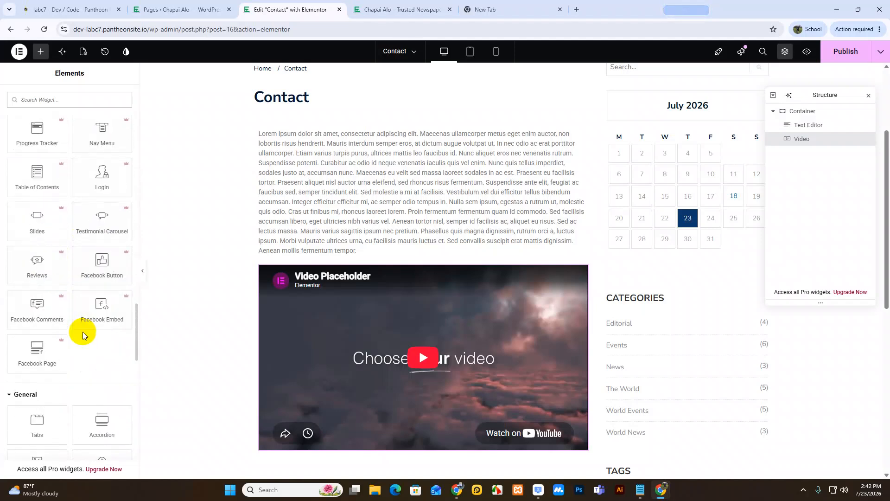
{"action": "scroll", "coordinate": [83, 335], "scroll_direction": "down", "scroll_amount": 2}
{"action": "scroll", "coordinate": [83, 334], "scroll_direction": "up", "scroll_amount": 10}
{"action": "scroll", "coordinate": [82, 335], "scroll_direction": "up", "scroll_amount": 10}
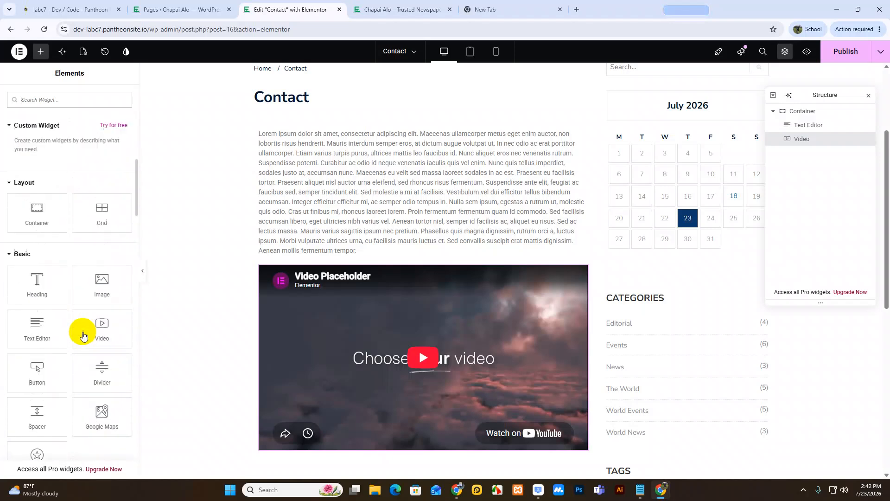
Add the Atomic Elements Button directly below the video on the Contact page and publish the page
{"action": "scroll", "coordinate": [495, 270], "scroll_direction": "down", "scroll_amount": 5}
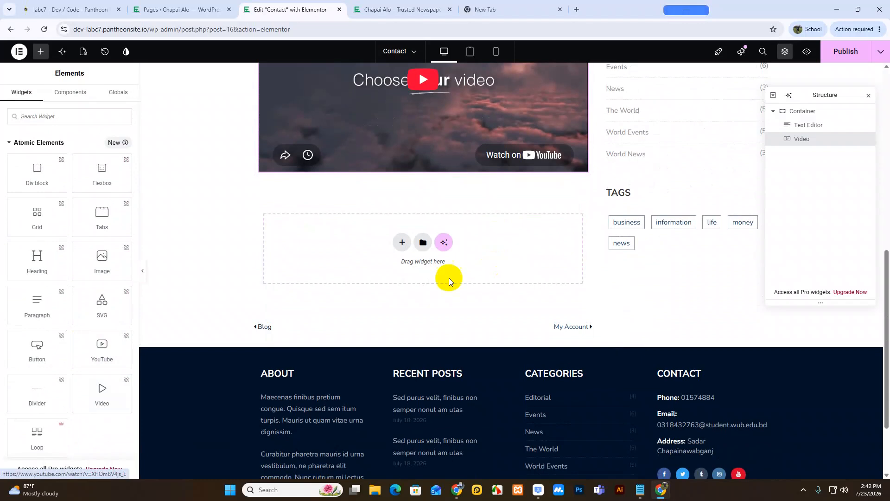
{"action": "scroll", "coordinate": [52, 357], "scroll_direction": "down", "scroll_amount": 5}
{"action": "scroll", "coordinate": [51, 355], "scroll_direction": "up", "scroll_amount": 4}
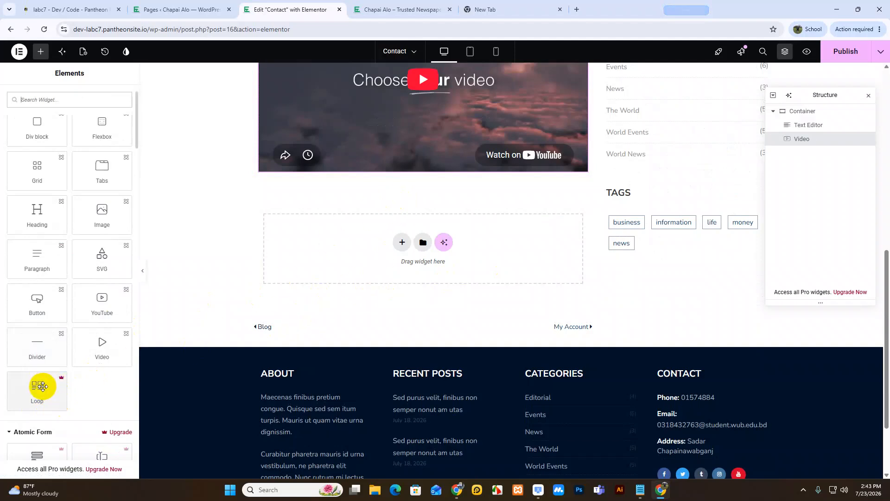
{"action": "left_click_drag", "start_coordinate": [40, 301], "coordinate": [369, 166]}
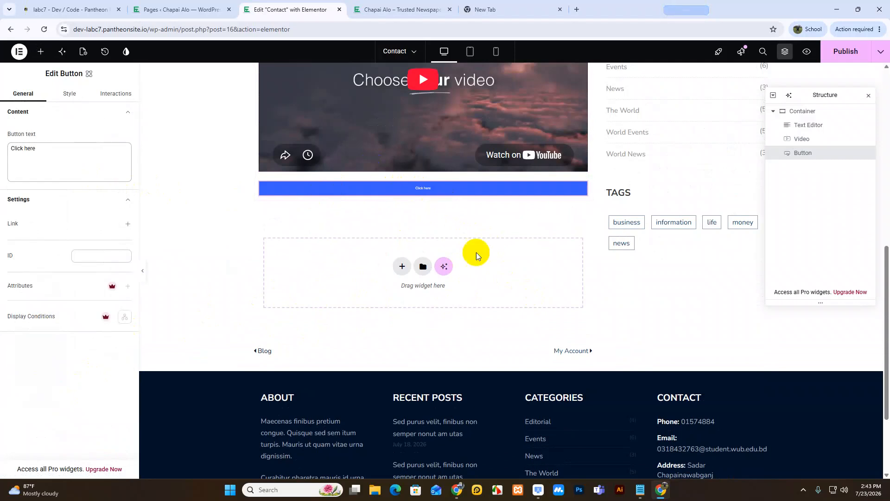
{"action": "scroll", "coordinate": [483, 313], "scroll_direction": "up", "scroll_amount": 4}
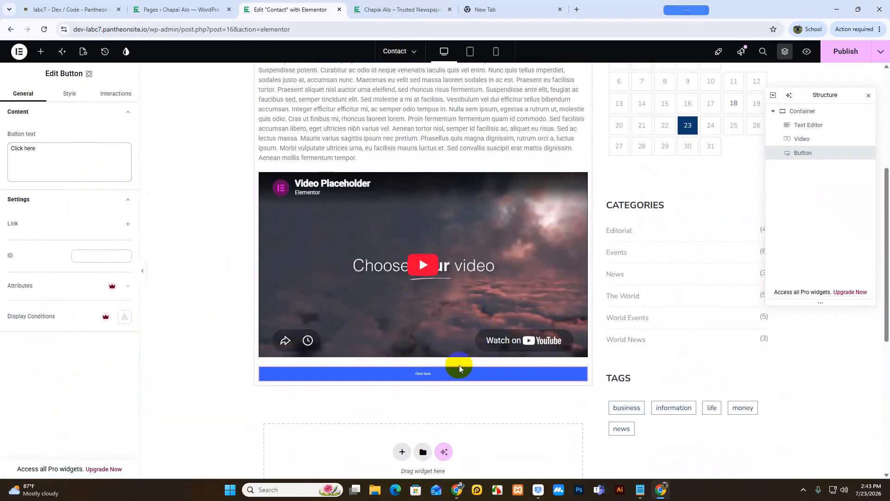
{"action": "scroll", "coordinate": [459, 366], "scroll_direction": "down", "scroll_amount": 3}
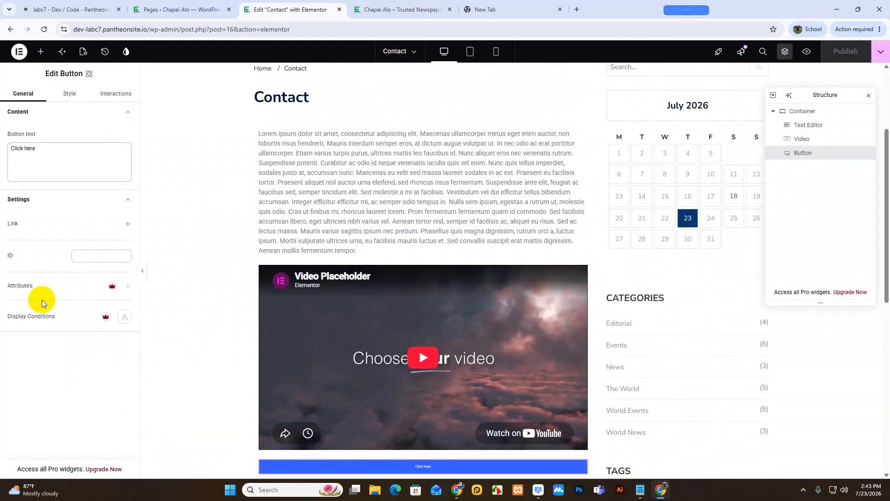
Open the live Contact page in the site's browser tab and check the text, video and button on it
{"action": "left_click", "coordinate": [400, 9]}
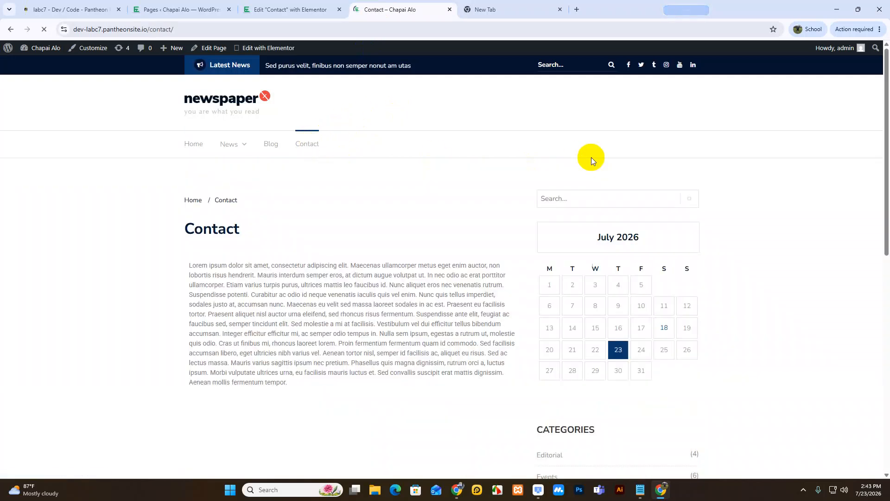
{"action": "scroll", "coordinate": [146, 282], "scroll_direction": "down", "scroll_amount": 6}
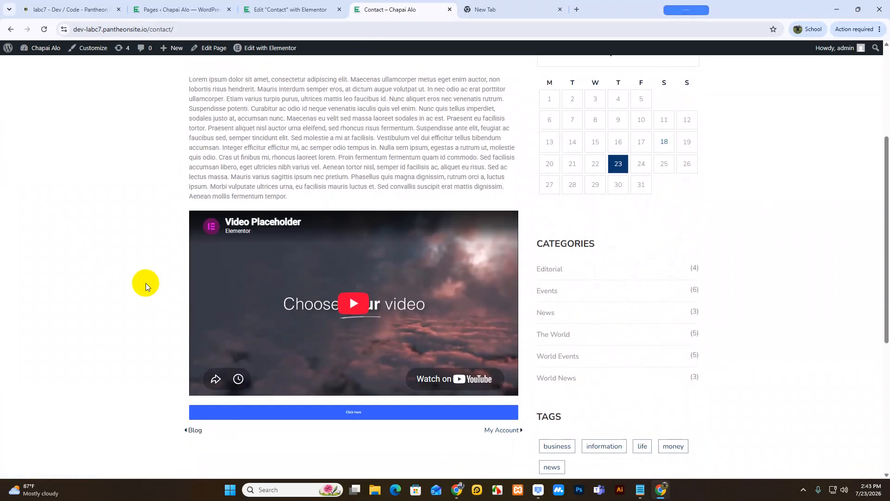
{"action": "scroll", "coordinate": [145, 286], "scroll_direction": "down", "scroll_amount": 3}
{"action": "scroll", "coordinate": [355, 269], "scroll_direction": "up", "scroll_amount": 3}
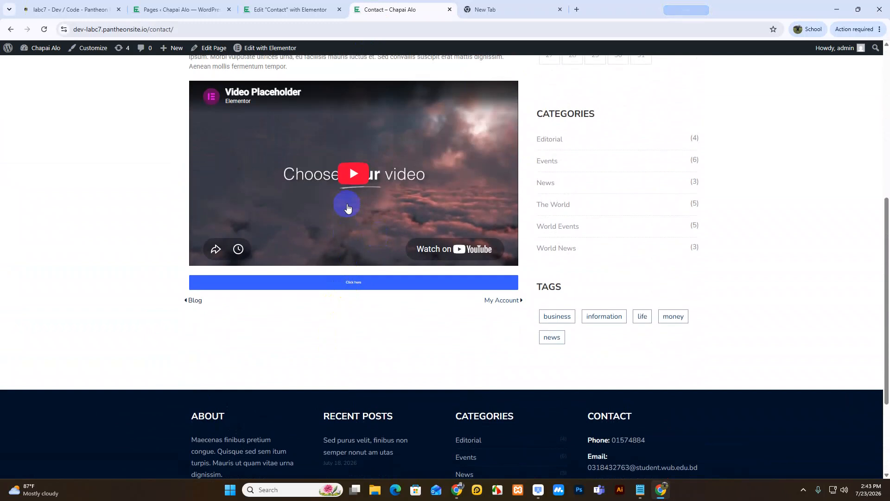
{"action": "scroll", "coordinate": [348, 208], "scroll_direction": "up", "scroll_amount": 6}
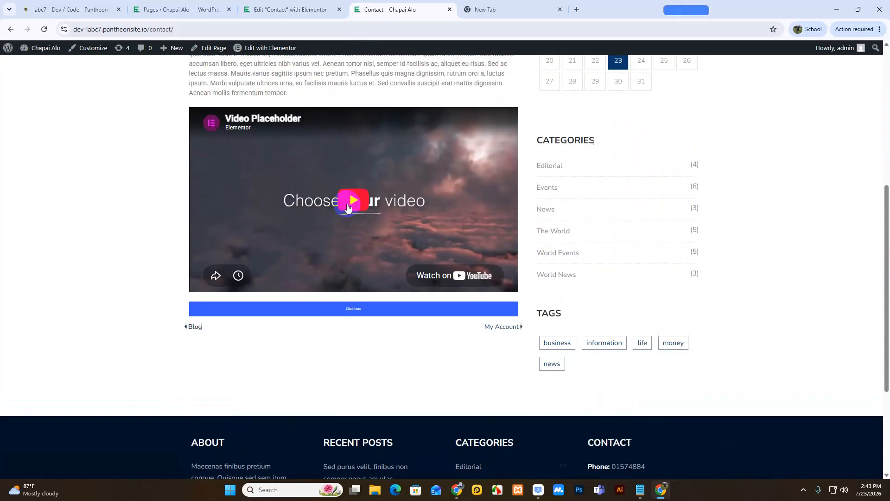
{"action": "scroll", "coordinate": [348, 207], "scroll_direction": "down", "scroll_amount": 3}
{"action": "scroll", "coordinate": [348, 208], "scroll_direction": "down", "scroll_amount": 3}
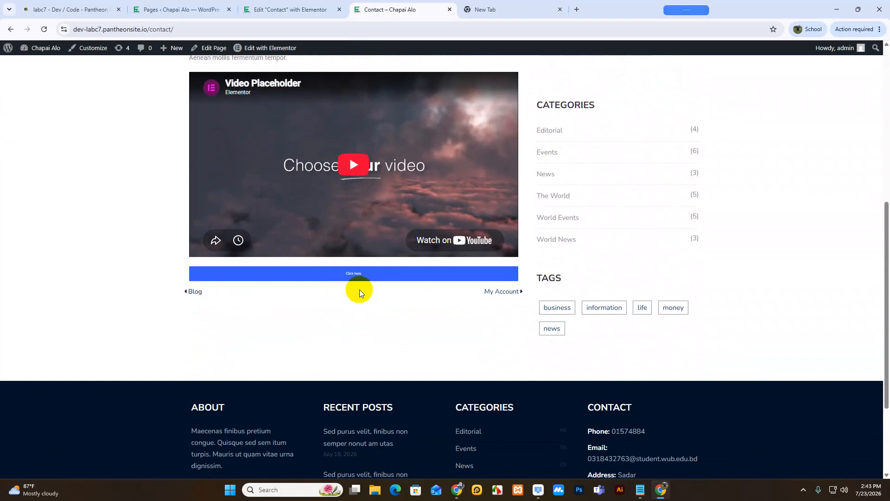
{"action": "scroll", "coordinate": [360, 290], "scroll_direction": "up", "scroll_amount": 7}
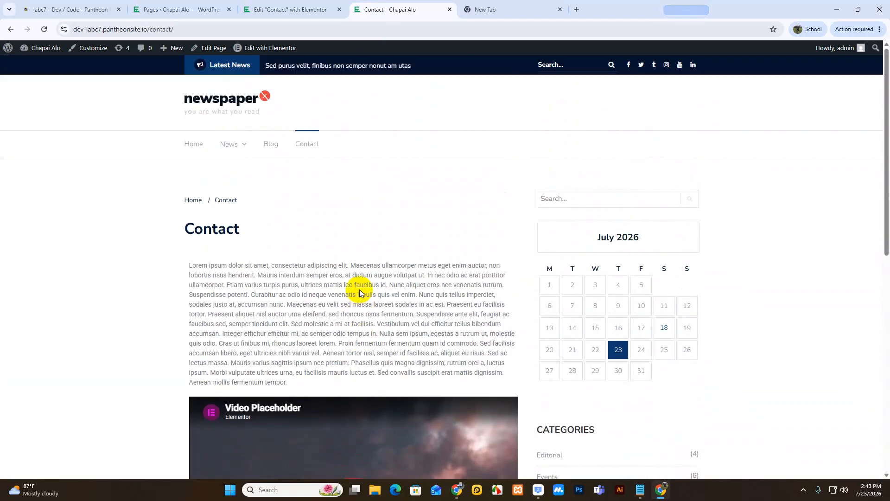
Return to the Elementor editor and look through the element library down to the locked Pro widgets
{"action": "left_click", "coordinate": [292, 8]}
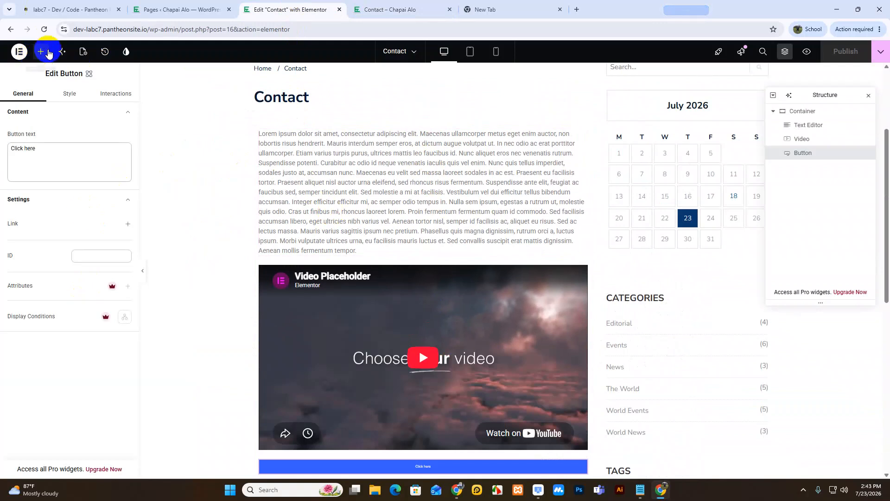
{"action": "left_click", "coordinate": [42, 52]}
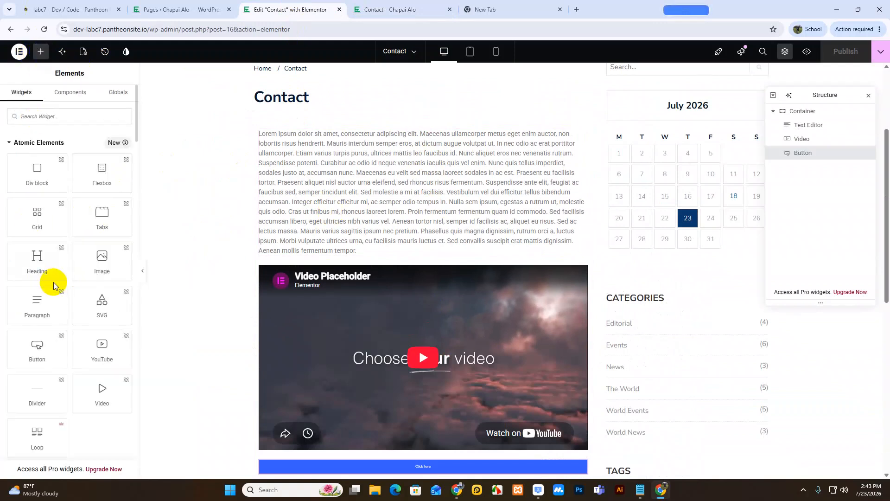
{"action": "scroll", "coordinate": [93, 229], "scroll_direction": "down", "scroll_amount": 6}
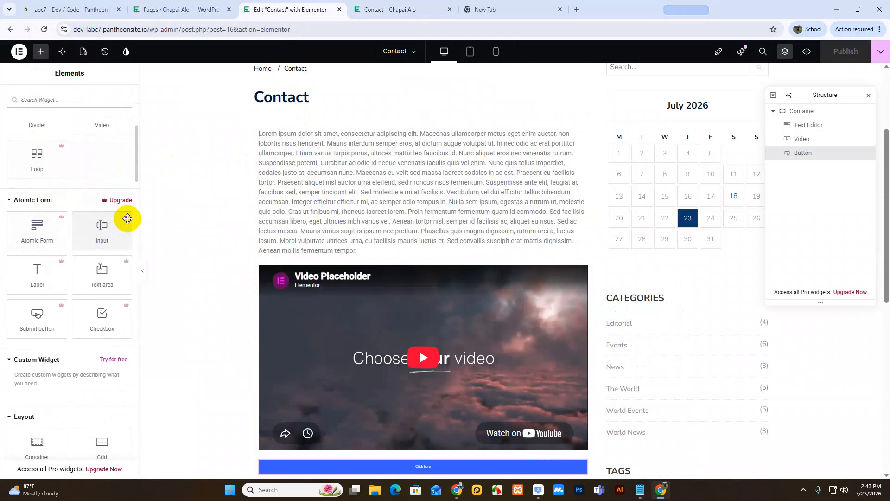
{"action": "scroll", "coordinate": [128, 218], "scroll_direction": "down", "scroll_amount": 10}
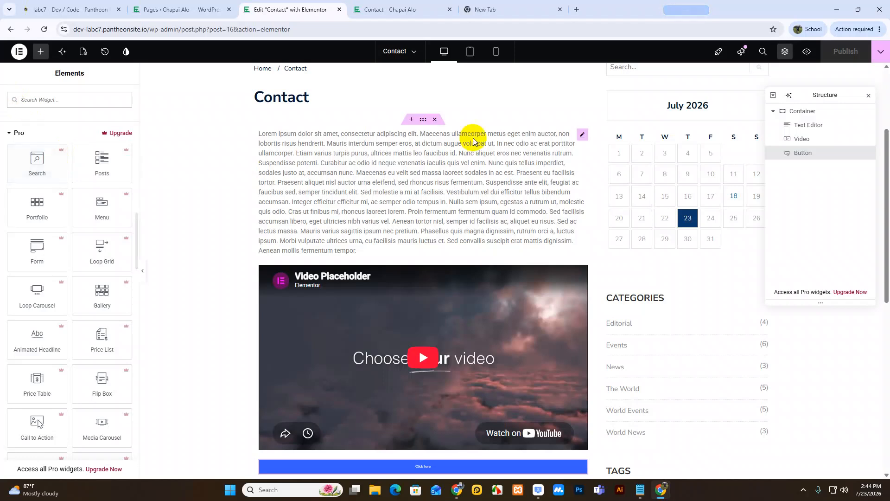
Switch to the other Chrome window, open the bookmarked PRO Elements site (proelements.org) and select its web address
{"action": "left_click", "coordinate": [474, 5]}
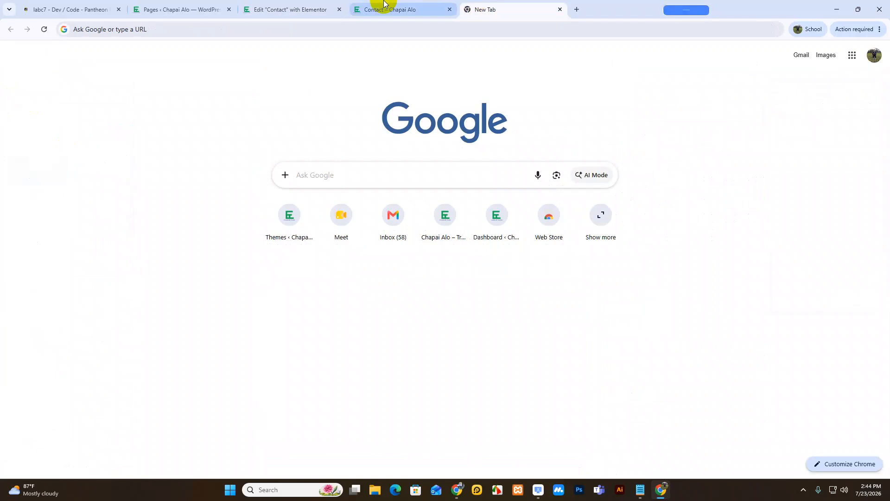
{"action": "mouse_move", "coordinate": [457, 488]}
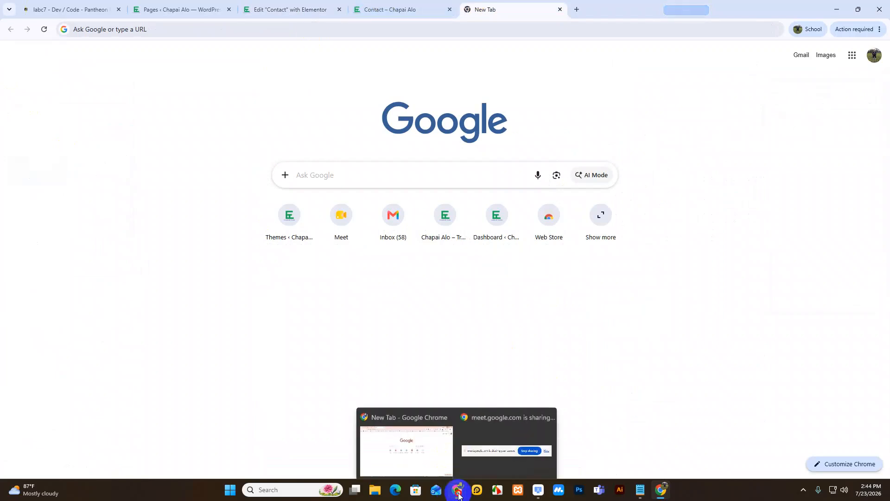
{"action": "left_click", "coordinate": [421, 447]}
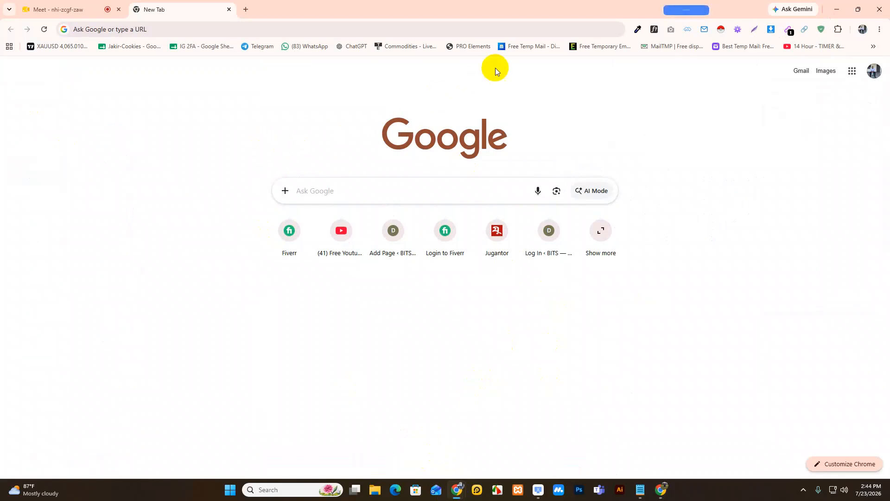
{"action": "left_click", "coordinate": [475, 46]}
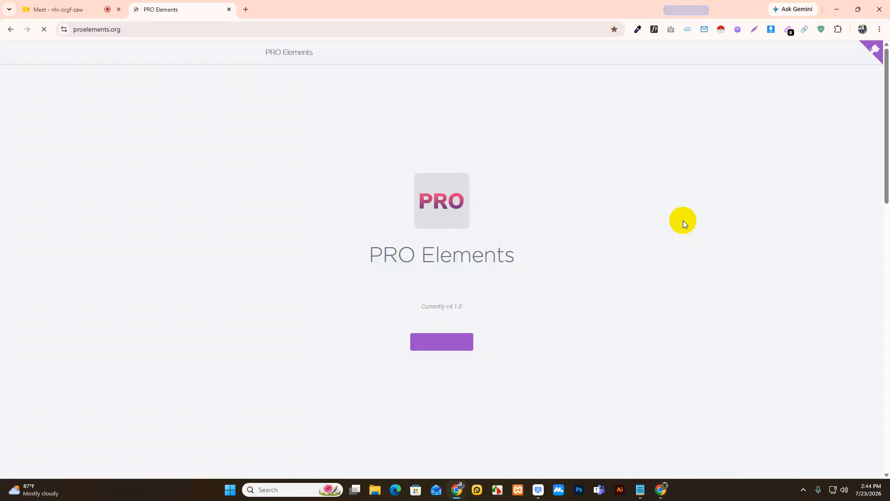
{"action": "left_click", "coordinate": [159, 27]}
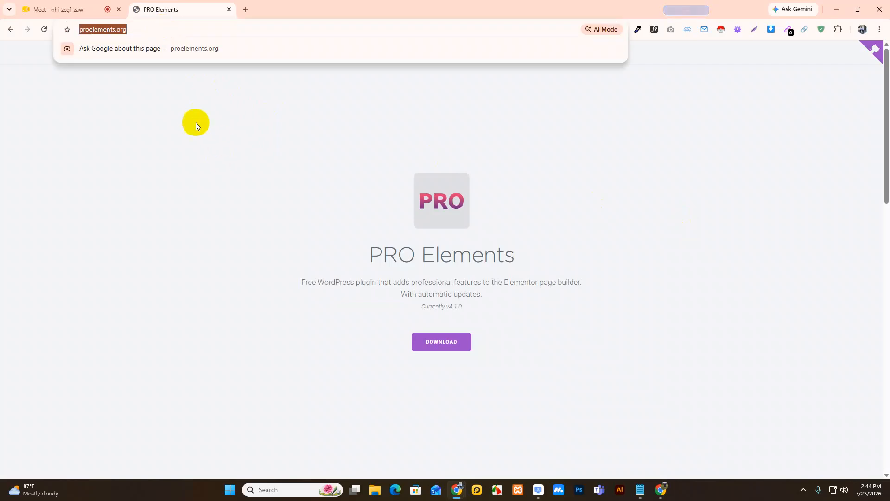
{"action": "left_click", "coordinate": [457, 489]}
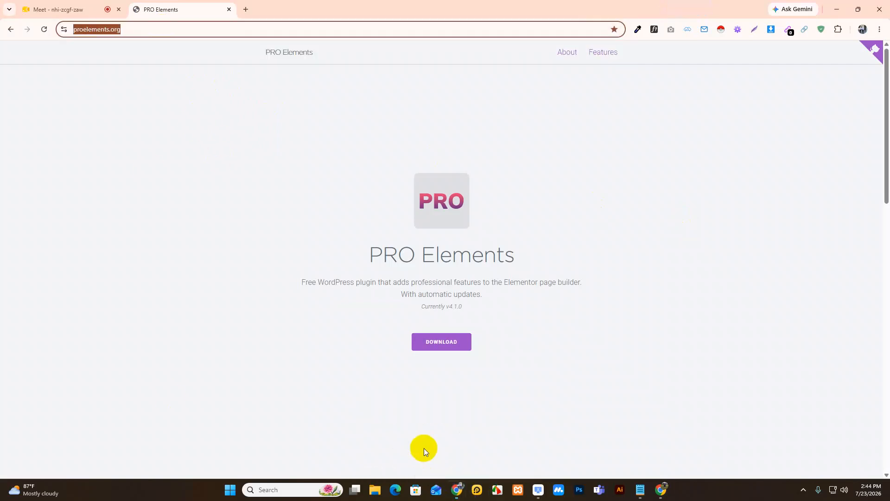
Open WhatsApp Web in a new browser tab and return to the PRO Elements page
{"action": "left_click", "coordinate": [246, 9]}
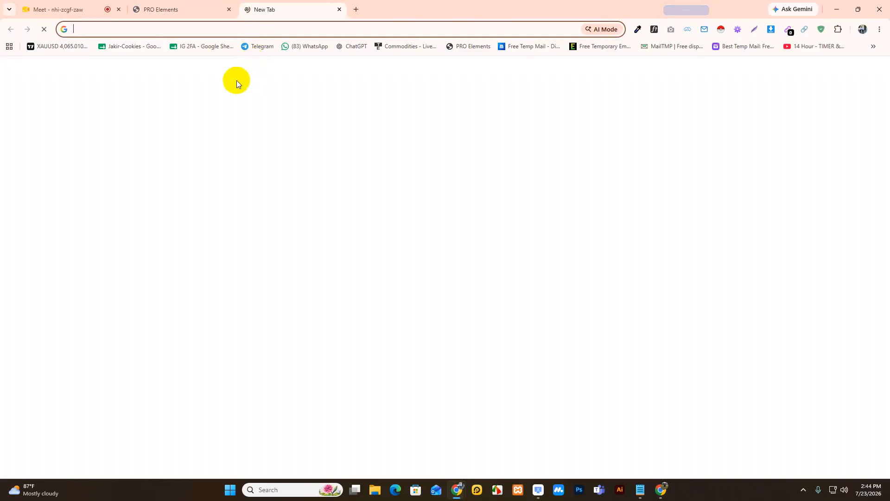
{"action": "left_click", "coordinate": [314, 47]}
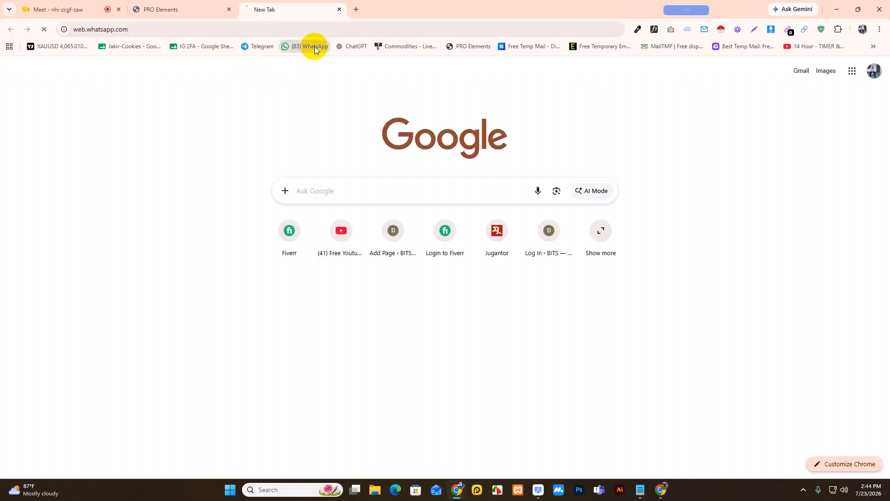
{"action": "left_click", "coordinate": [182, 5]}
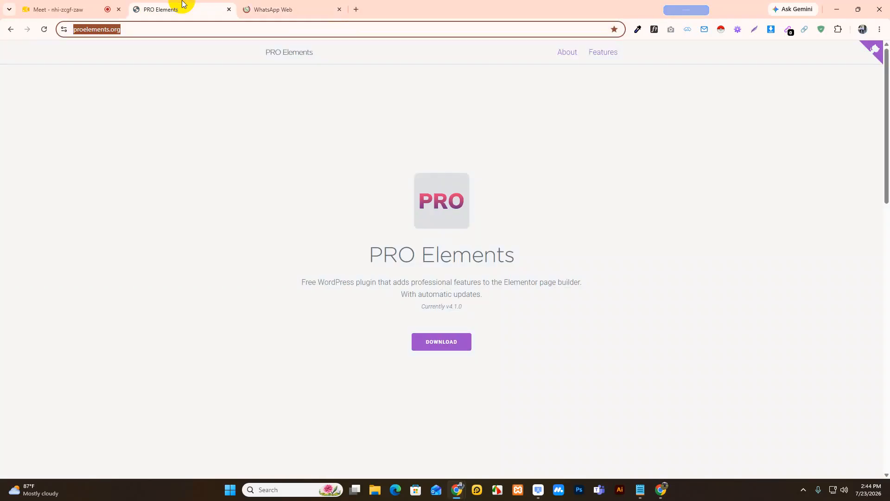
{"action": "left_click", "coordinate": [299, 8]}
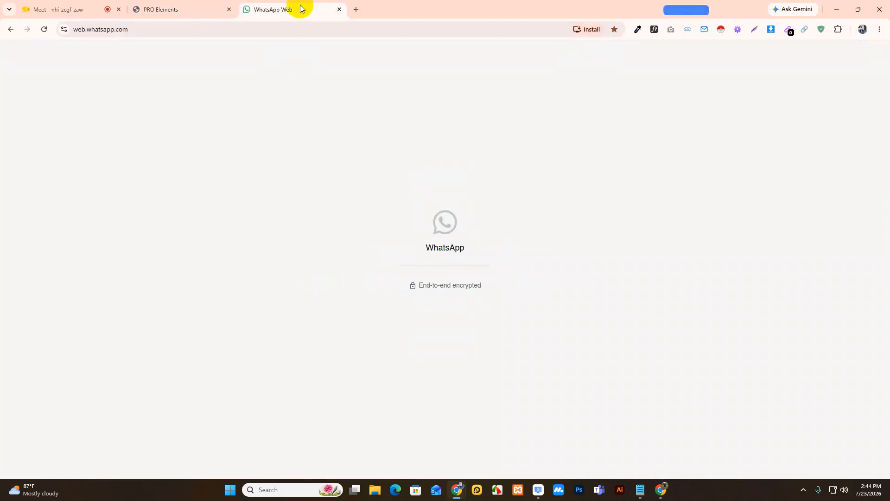
{"action": "left_click", "coordinate": [187, 9]}
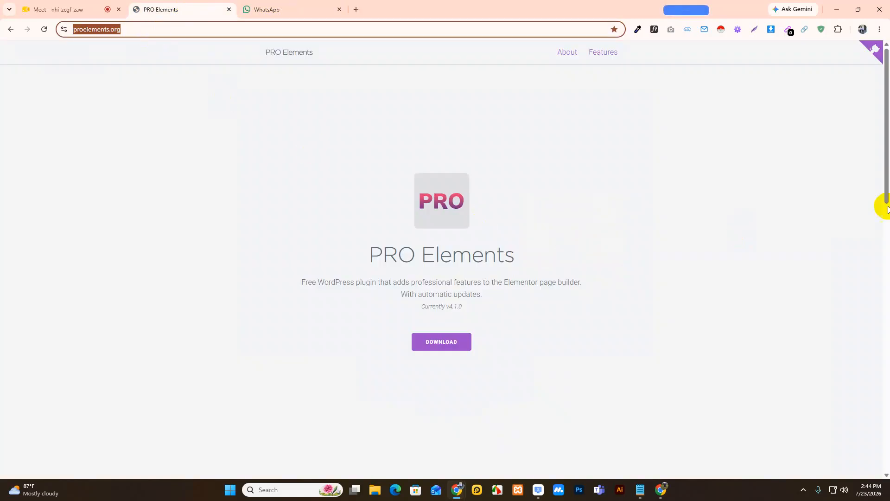
Download the PRO Elements plugin zip from proelements.org and check it in the recent downloads
{"action": "left_click", "coordinate": [411, 99]}
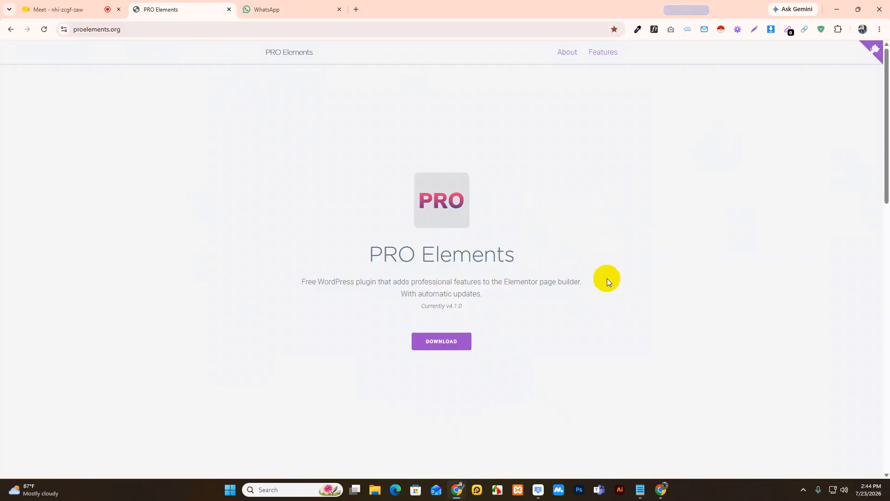
{"action": "scroll", "coordinate": [510, 316], "scroll_direction": "down", "scroll_amount": 4}
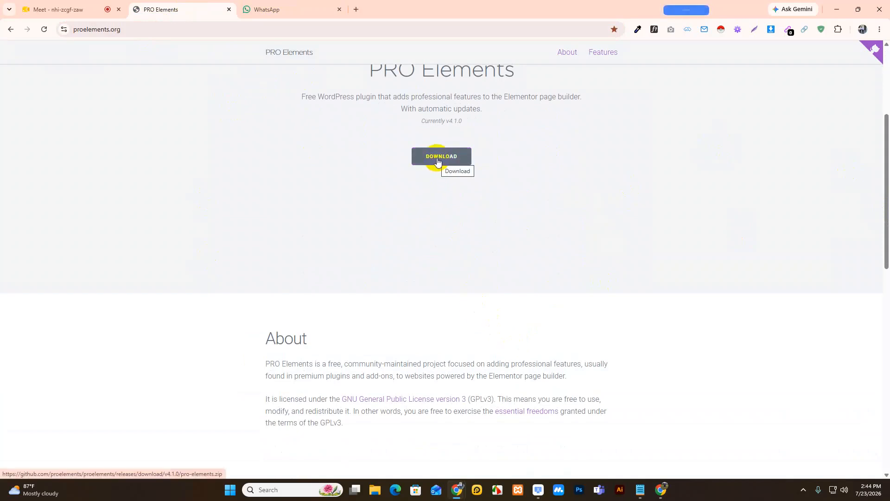
{"action": "left_click", "coordinate": [438, 161]}
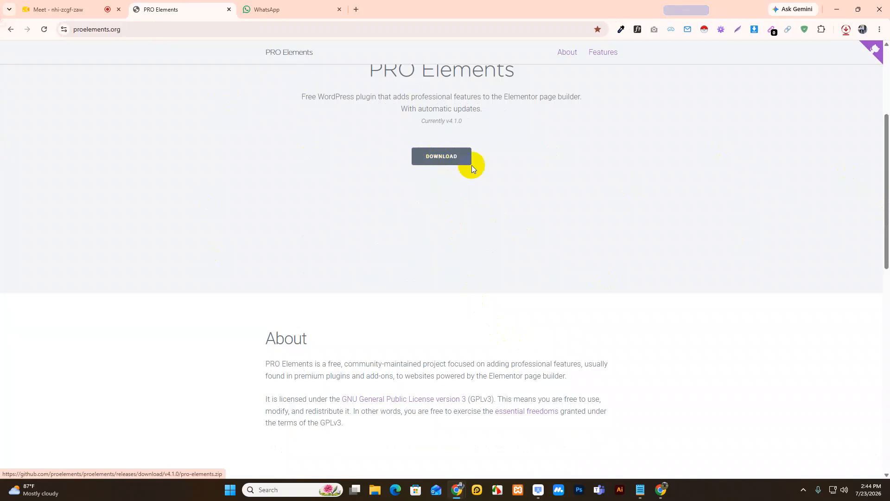
{"action": "scroll", "coordinate": [812, 241], "scroll_direction": "up", "scroll_amount": 4}
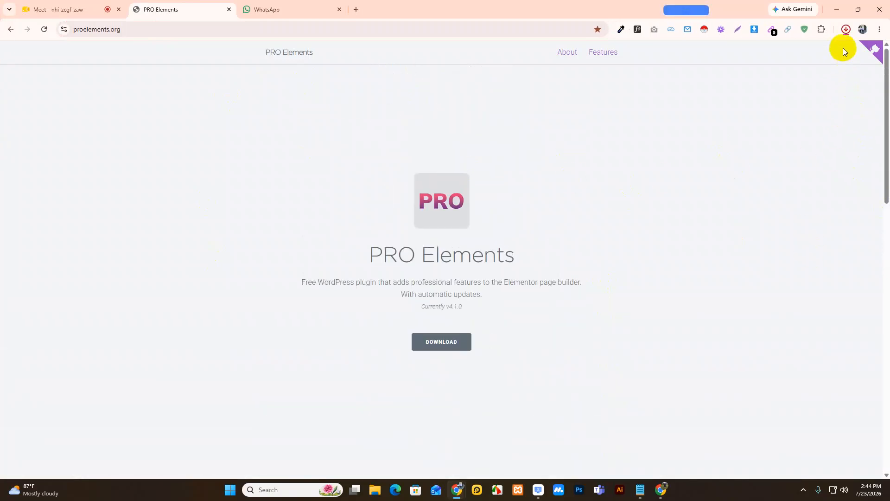
{"action": "left_click", "coordinate": [845, 32]}
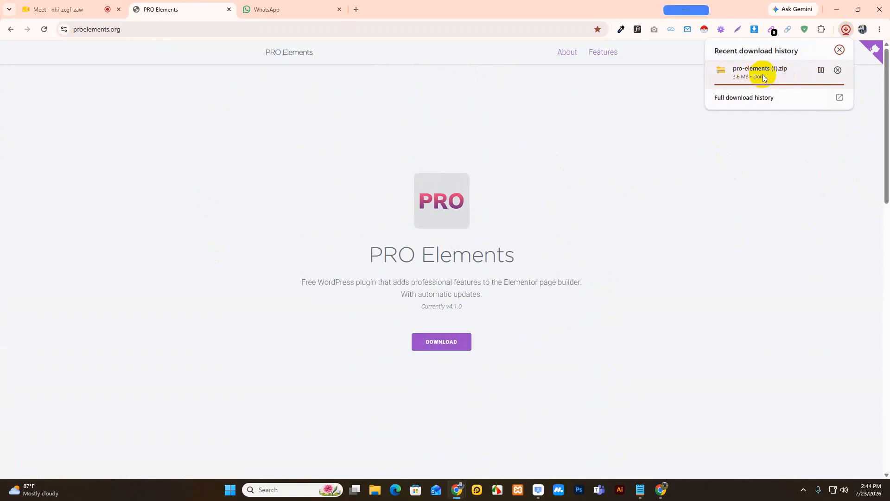
{"action": "left_click", "coordinate": [712, 208]}
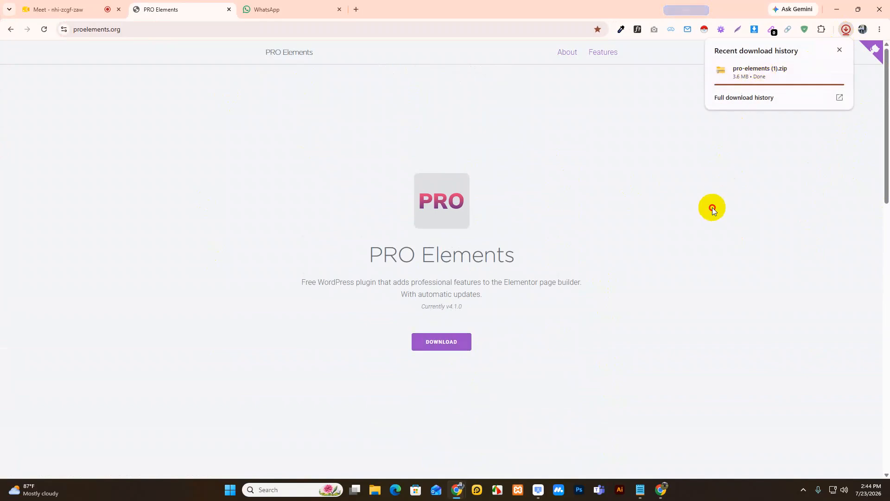
Switch to the Chrome window with the Chapai Alo WordPress admin and open the form for uploading a plugin zip
{"action": "left_click", "coordinate": [660, 492]}
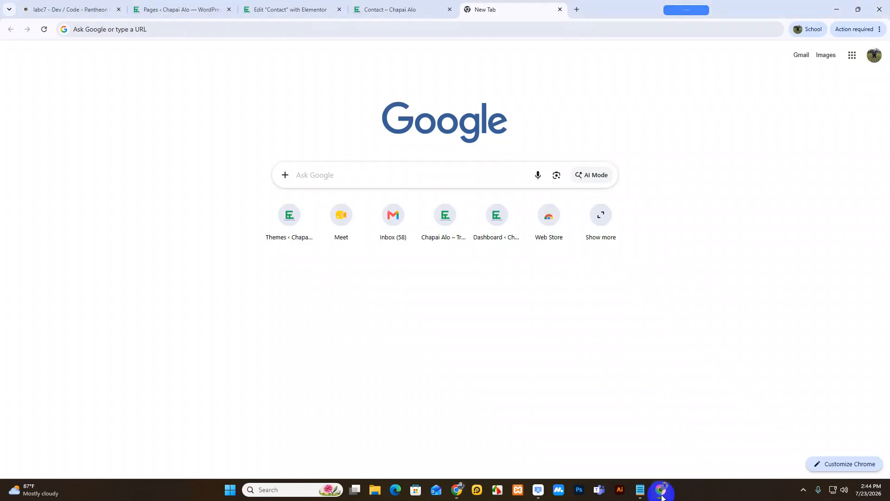
{"action": "left_click", "coordinate": [172, 6]}
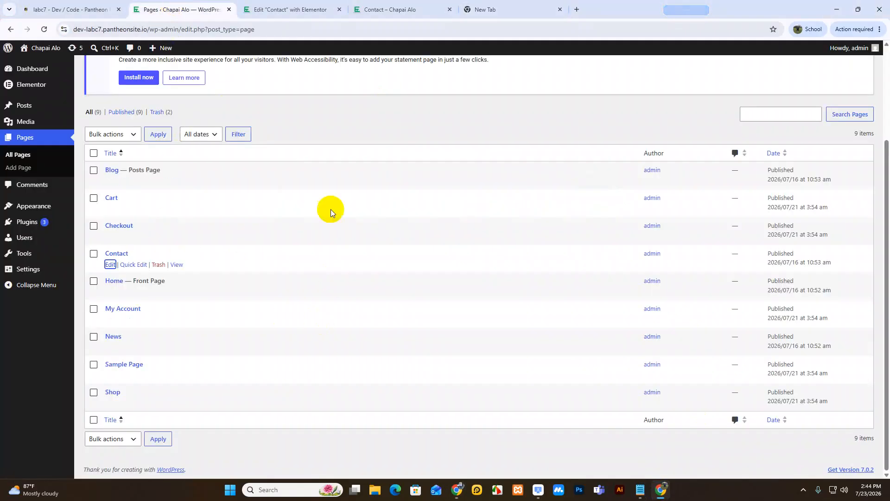
{"action": "left_click", "coordinate": [40, 225]}
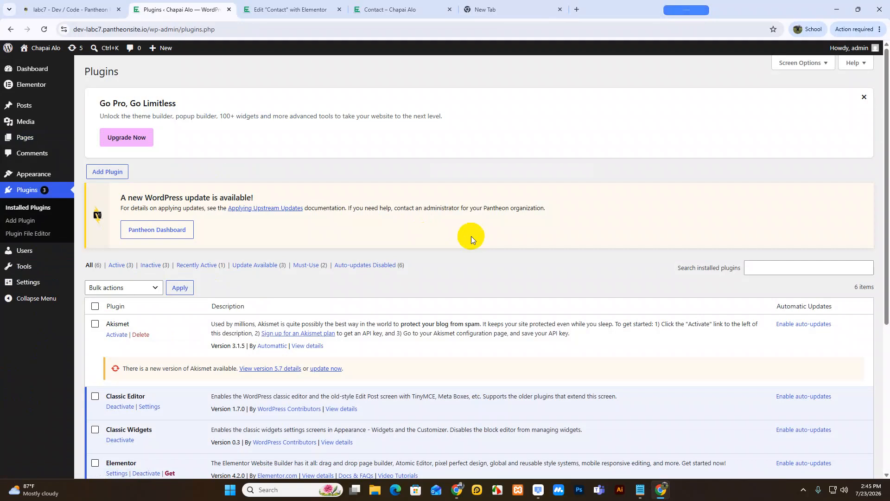
{"action": "left_click", "coordinate": [107, 173]}
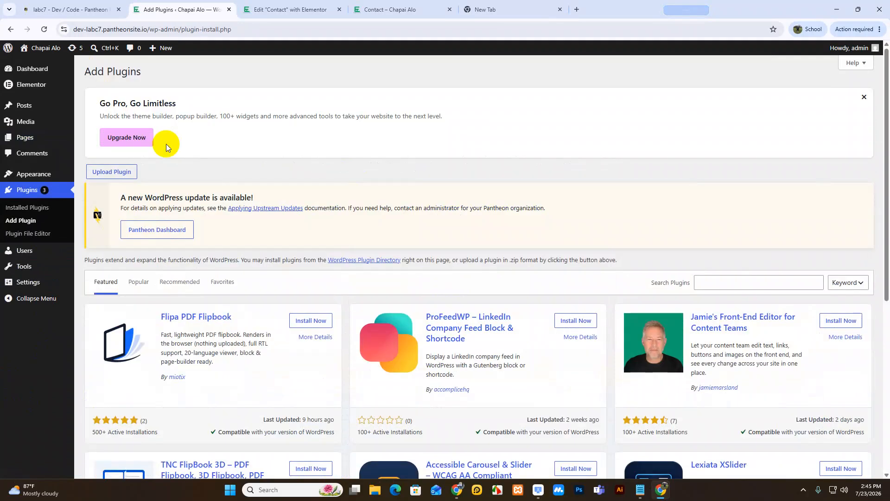
{"action": "left_click", "coordinate": [107, 171]}
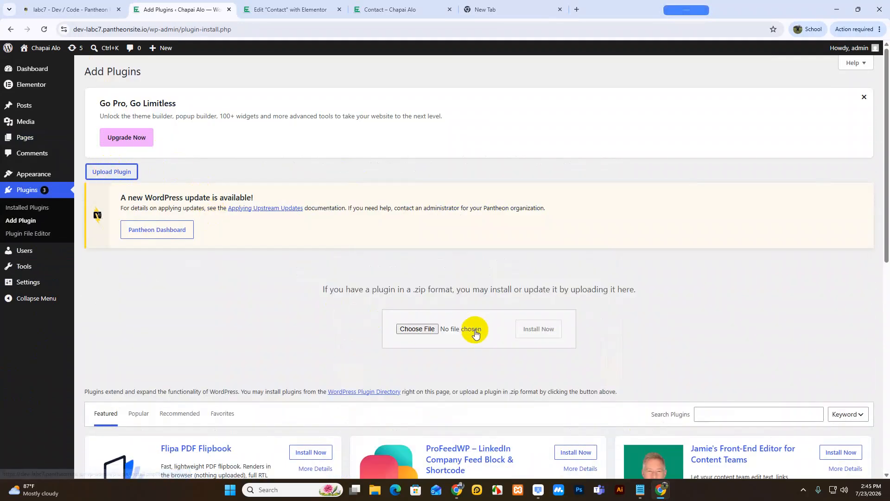
Upload pro-elements (1).zip from Downloads, install it and activate the plugin
{"action": "left_click", "coordinate": [415, 330]}
{"action": "left_click", "coordinate": [187, 147]}
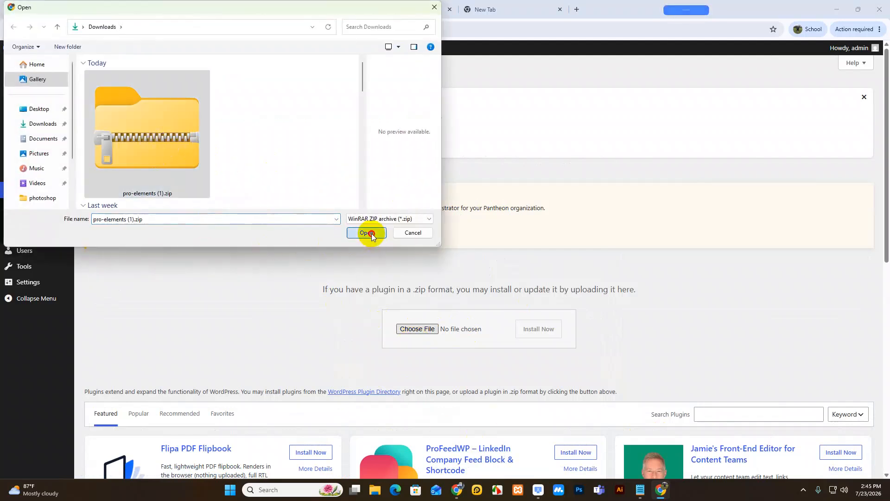
{"action": "left_click", "coordinate": [367, 232]}
{"action": "left_click", "coordinate": [538, 329]}
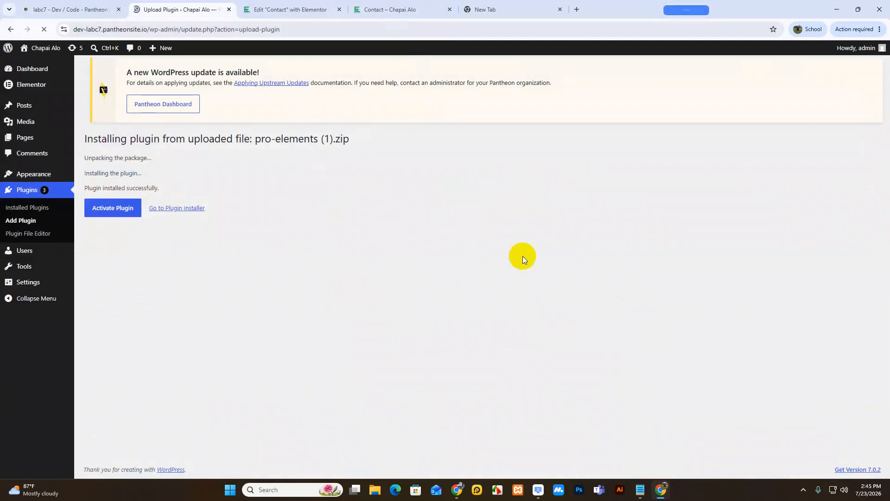
{"action": "left_click", "coordinate": [113, 218]}
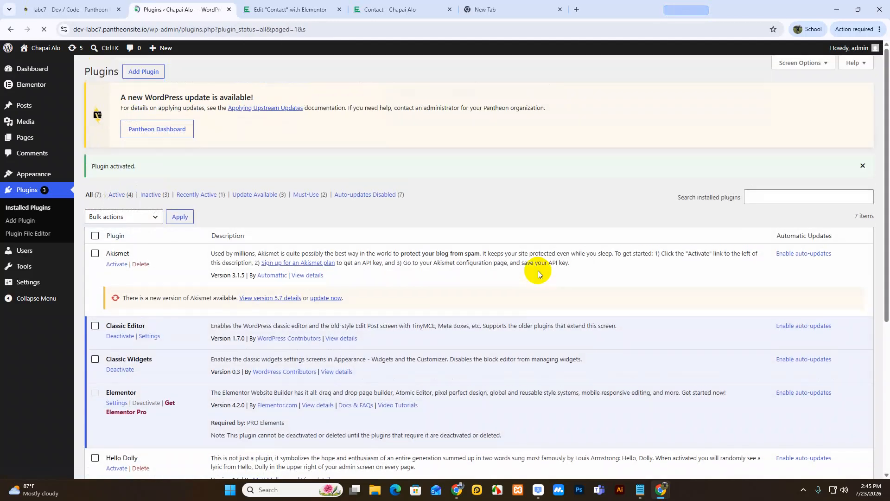
Check the installed plugins list for PRO Elements and reload the Plugins page
{"action": "scroll", "coordinate": [538, 271], "scroll_direction": "down", "scroll_amount": 5}
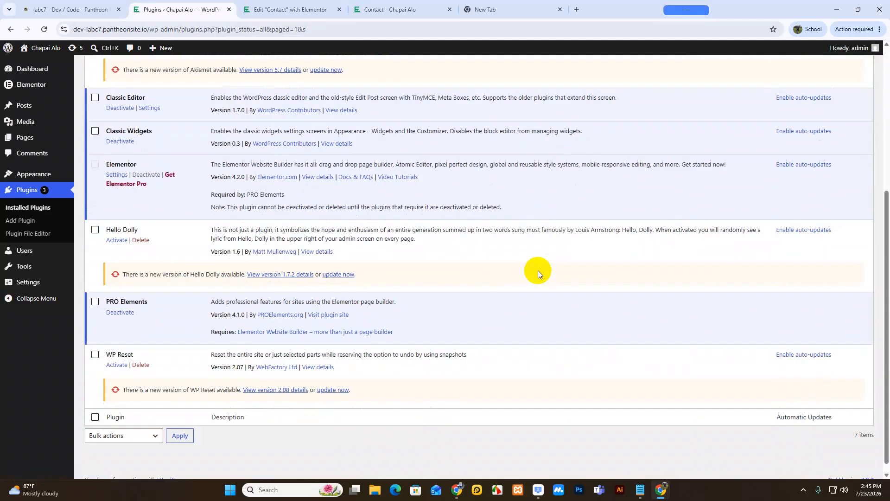
{"action": "scroll", "coordinate": [148, 236], "scroll_direction": "up", "scroll_amount": 5}
{"action": "left_click", "coordinate": [44, 28]}
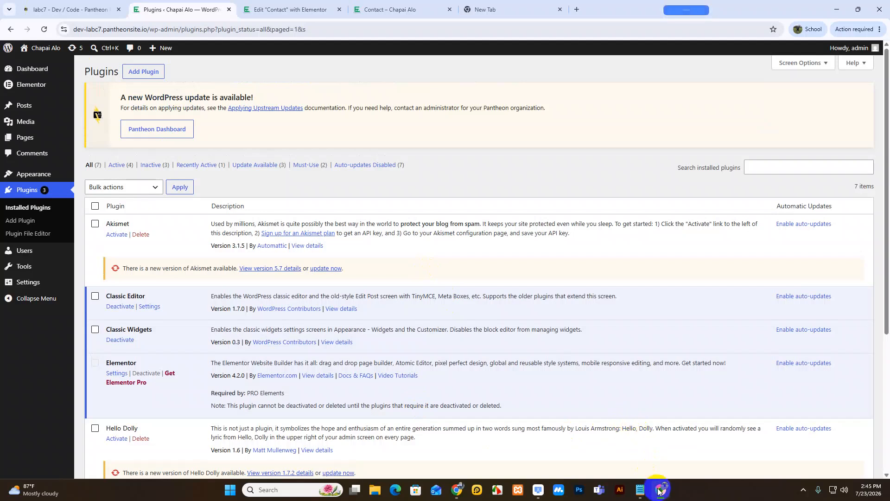
Return to the Contact page's Elementor editor, reload it and look through the element library for the Pro widgets
{"action": "left_click", "coordinate": [380, 9]}
{"action": "left_click", "coordinate": [303, 8]}
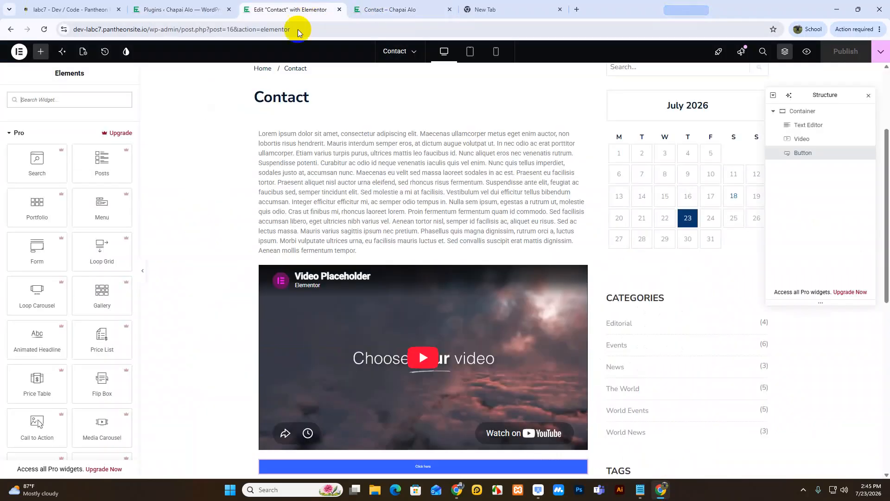
{"action": "left_click", "coordinate": [44, 29]}
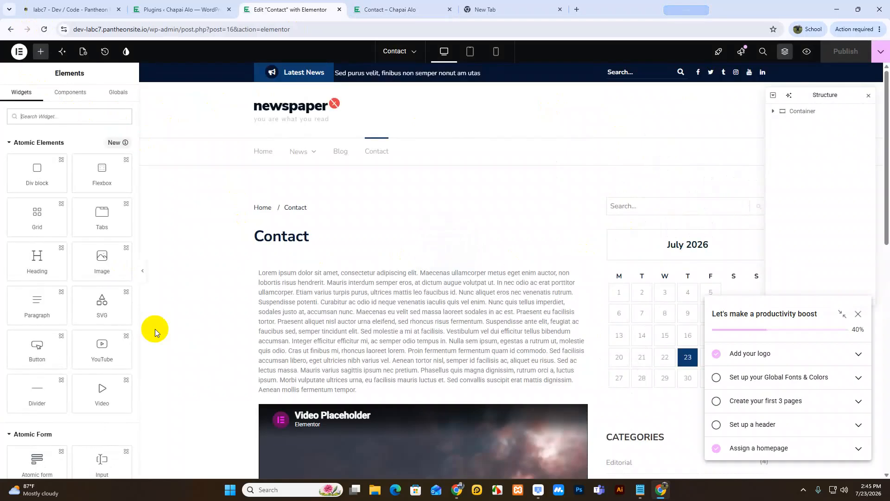
{"action": "scroll", "coordinate": [78, 352], "scroll_direction": "down", "scroll_amount": 1}
{"action": "scroll", "coordinate": [78, 351], "scroll_direction": "down", "scroll_amount": 12}
{"action": "scroll", "coordinate": [77, 348], "scroll_direction": "down", "scroll_amount": 17}
{"action": "scroll", "coordinate": [77, 348], "scroll_direction": "down", "scroll_amount": 15}
{"action": "scroll", "coordinate": [78, 347], "scroll_direction": "up", "scroll_amount": 20}
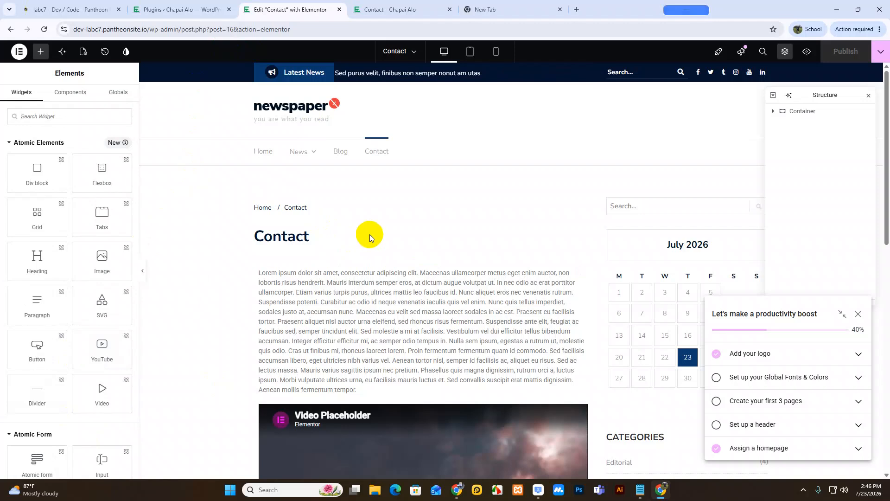
Add a new Flexbox section with the single horizontal-row structure below the Click here button
{"action": "scroll", "coordinate": [370, 237], "scroll_direction": "down", "scroll_amount": 7}
{"action": "scroll", "coordinate": [370, 236], "scroll_direction": "down", "scroll_amount": 3}
{"action": "scroll", "coordinate": [370, 236], "scroll_direction": "up", "scroll_amount": 2}
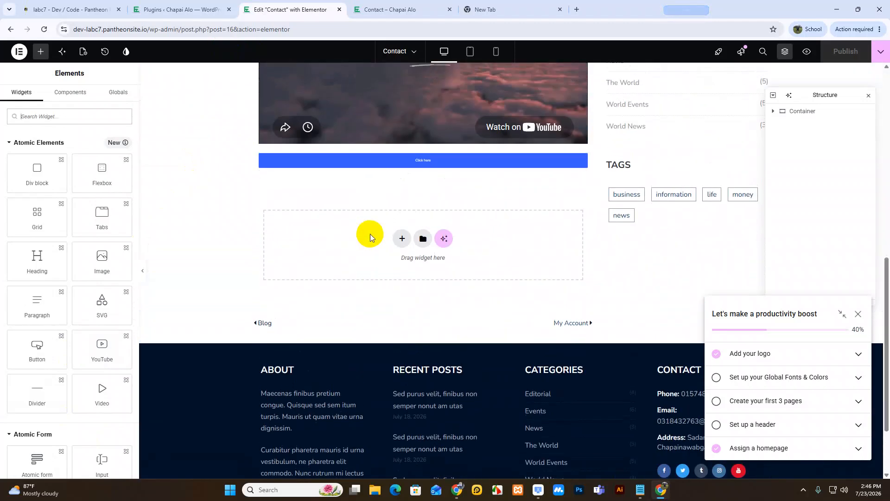
{"action": "left_click", "coordinate": [402, 238]}
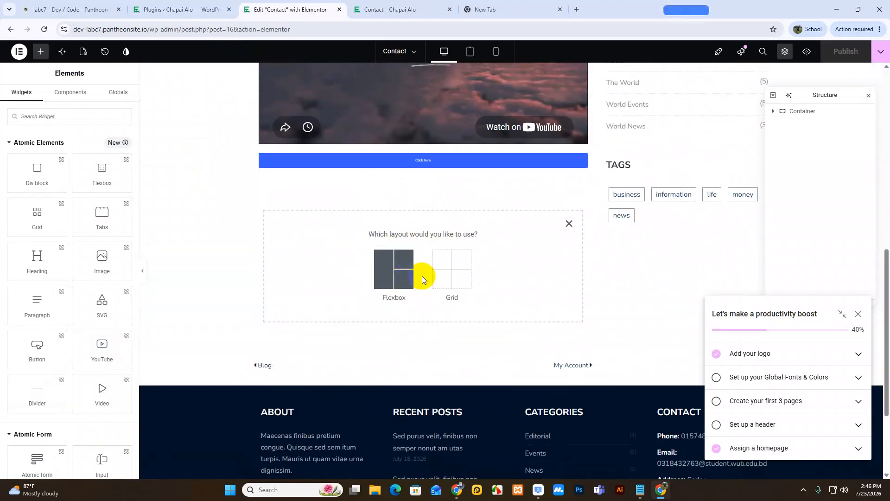
{"action": "left_click", "coordinate": [395, 272]}
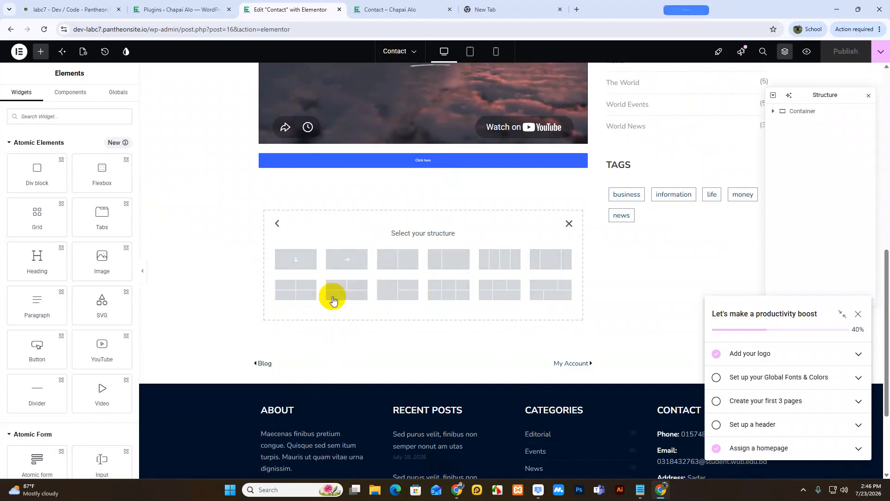
{"action": "left_click", "coordinate": [346, 267]}
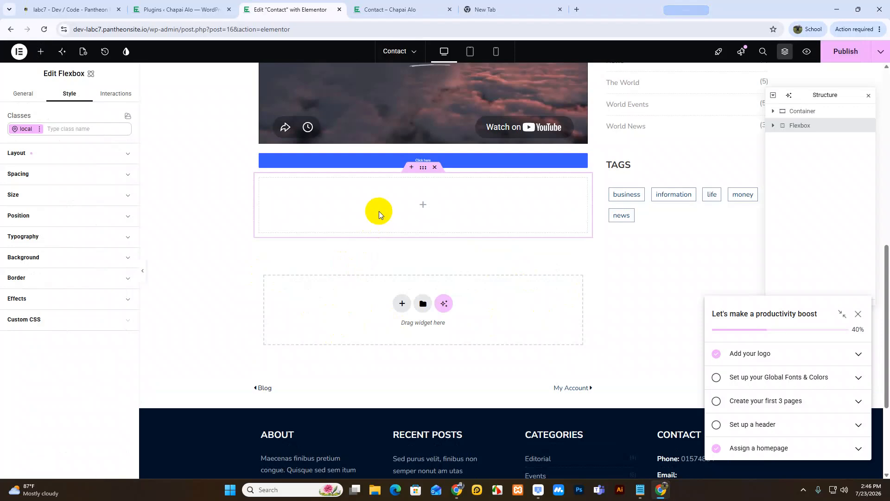
Place a Heading widget from the Basic elements in the new empty flexbox
{"action": "scroll", "coordinate": [379, 210], "scroll_direction": "up", "scroll_amount": 3}
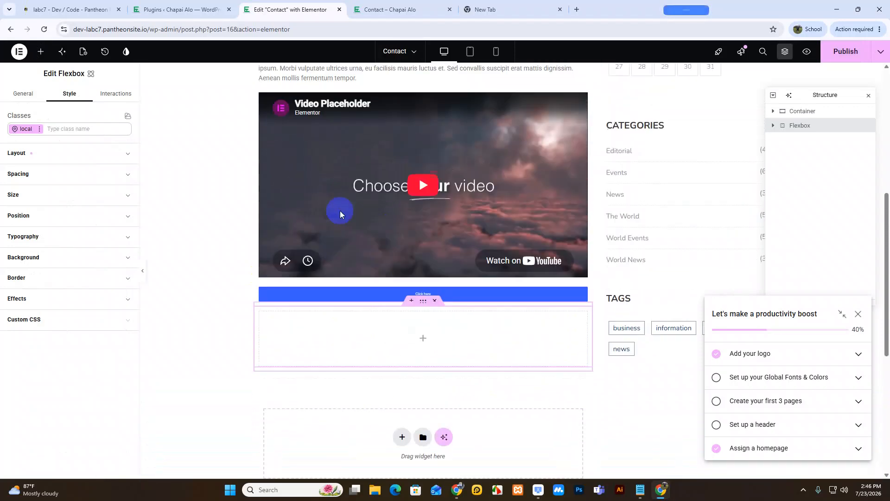
{"action": "scroll", "coordinate": [417, 231], "scroll_direction": "down", "scroll_amount": 2}
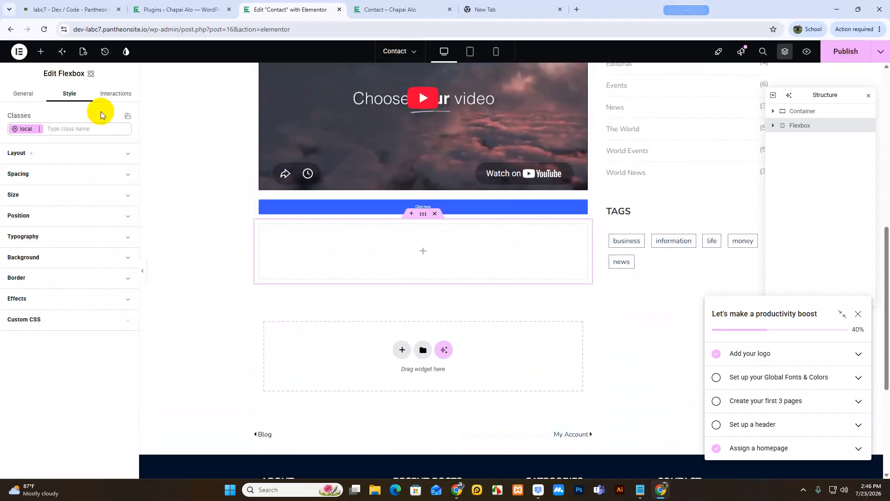
{"action": "left_click", "coordinate": [40, 51]}
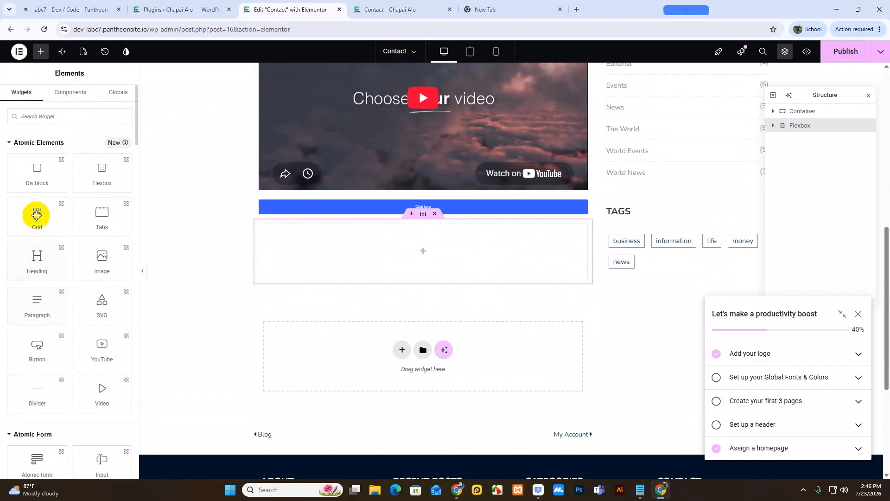
{"action": "scroll", "coordinate": [90, 279], "scroll_direction": "down", "scroll_amount": 10}
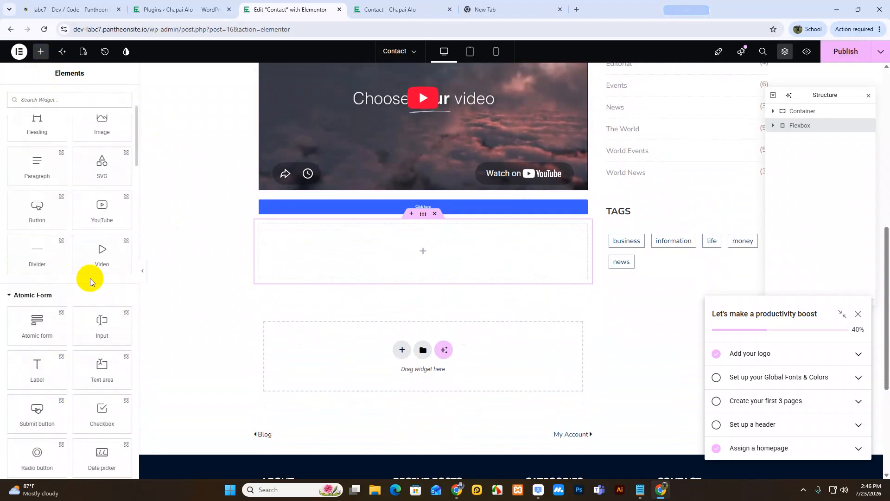
{"action": "scroll", "coordinate": [88, 278], "scroll_direction": "down", "scroll_amount": 2}
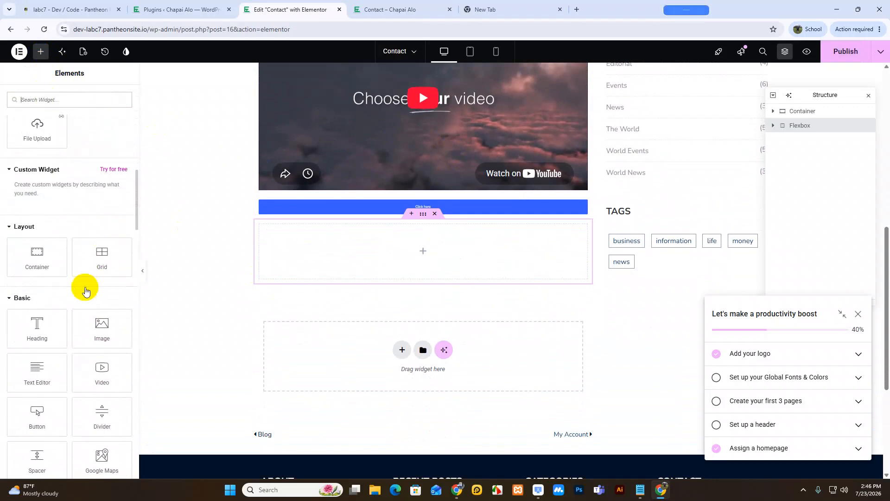
{"action": "scroll", "coordinate": [35, 263], "scroll_direction": "down", "scroll_amount": 2}
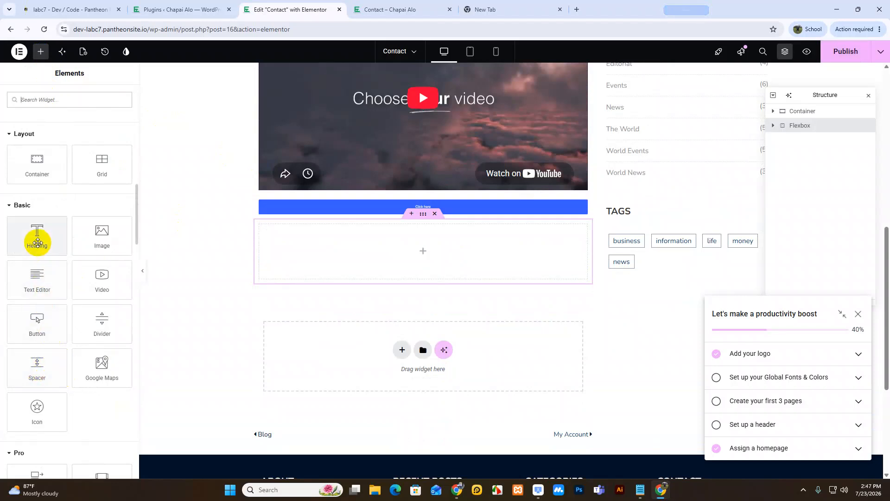
{"action": "left_click_drag", "start_coordinate": [37, 236], "coordinate": [415, 246]}
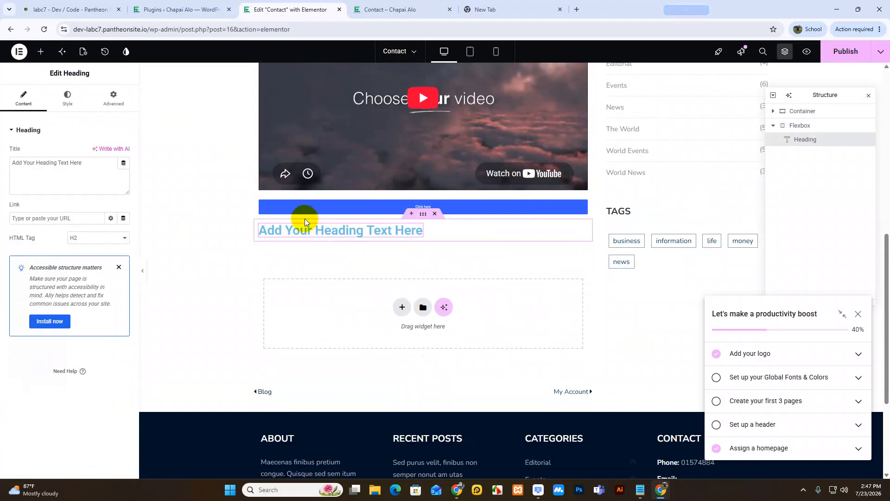
Place a Basic Image widget beside the heading in the flexbox, and close the productivity checklist and the Structure panel
{"action": "left_click", "coordinate": [40, 52]}
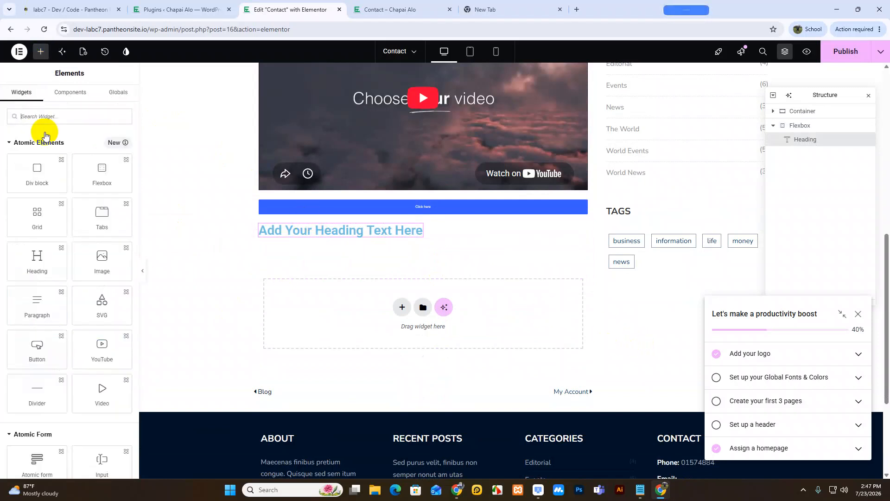
{"action": "scroll", "coordinate": [91, 334], "scroll_direction": "down", "scroll_amount": 5}
{"action": "scroll", "coordinate": [90, 335], "scroll_direction": "down", "scroll_amount": 5}
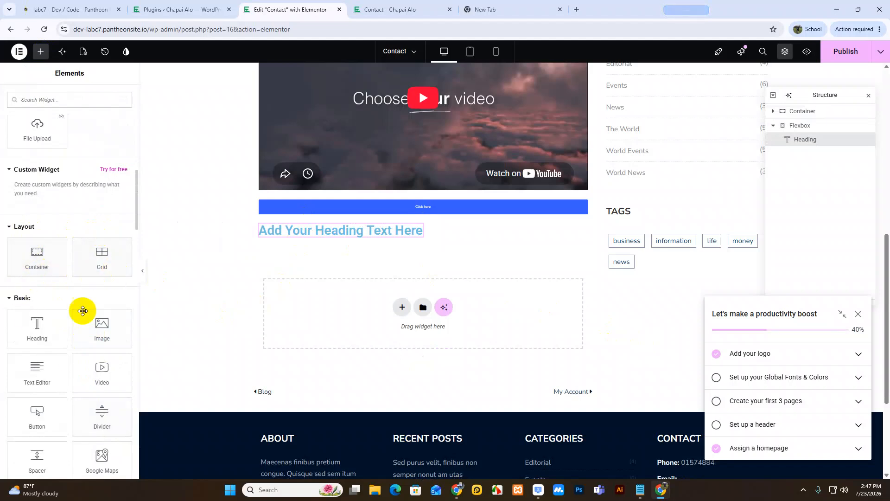
{"action": "scroll", "coordinate": [70, 357], "scroll_direction": "down", "scroll_amount": 1}
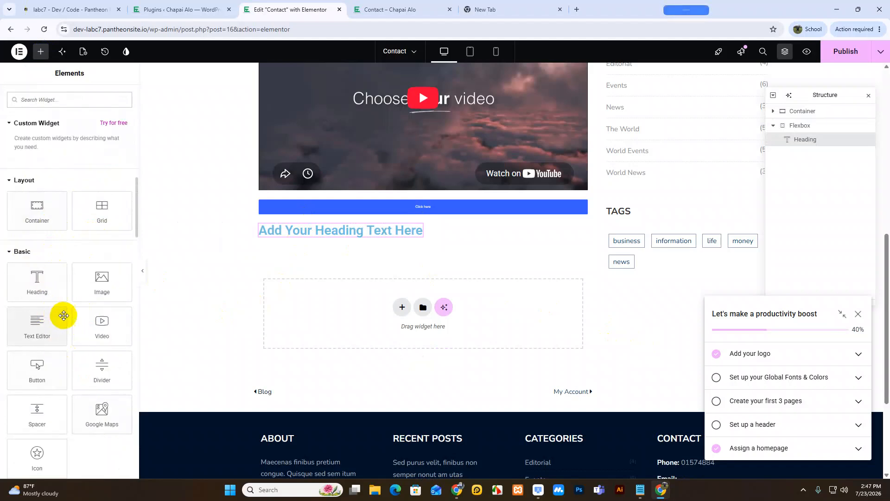
{"action": "mouse_move", "coordinate": [95, 278]}
{"action": "left_mouse_down"}
{"action": "mouse_move", "coordinate": [309, 279]}
{"action": "mouse_move", "coordinate": [320, 226]}
{"action": "mouse_move", "coordinate": [341, 228]}
{"action": "mouse_move", "coordinate": [76, 280]}
{"action": "mouse_move", "coordinate": [99, 280]}
{"action": "left_mouse_up"}
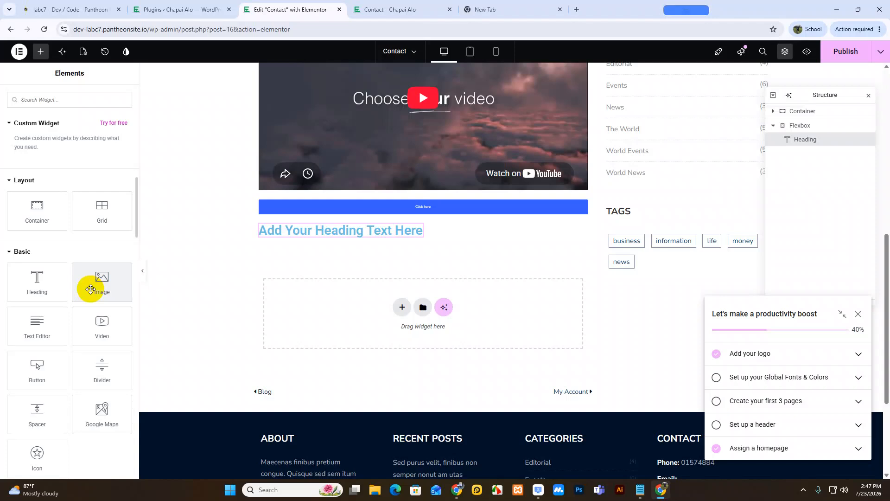
{"action": "left_click_drag", "start_coordinate": [88, 281], "coordinate": [157, 284]}
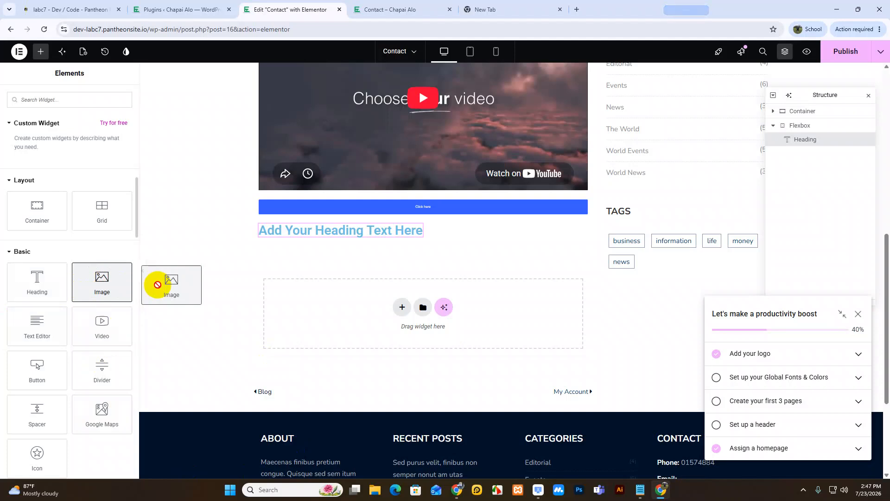
{"action": "left_click_drag", "start_coordinate": [158, 284], "coordinate": [157, 285]}
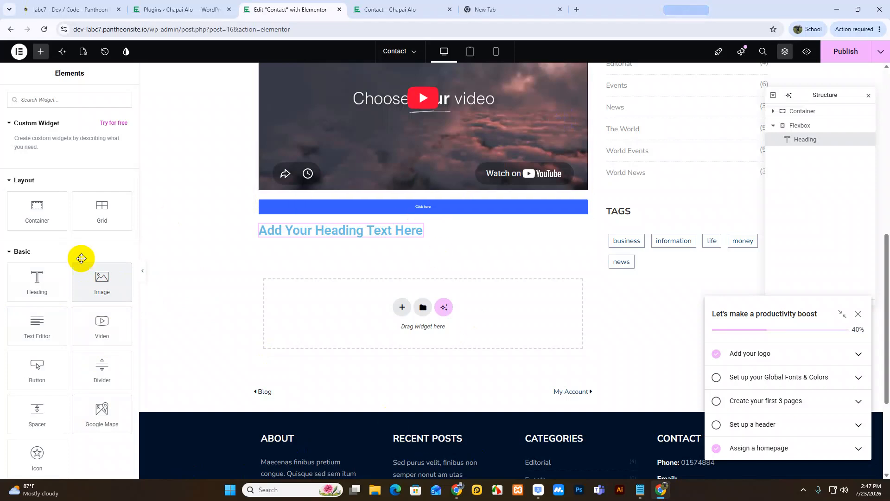
{"action": "left_click_drag", "start_coordinate": [96, 284], "coordinate": [414, 235]}
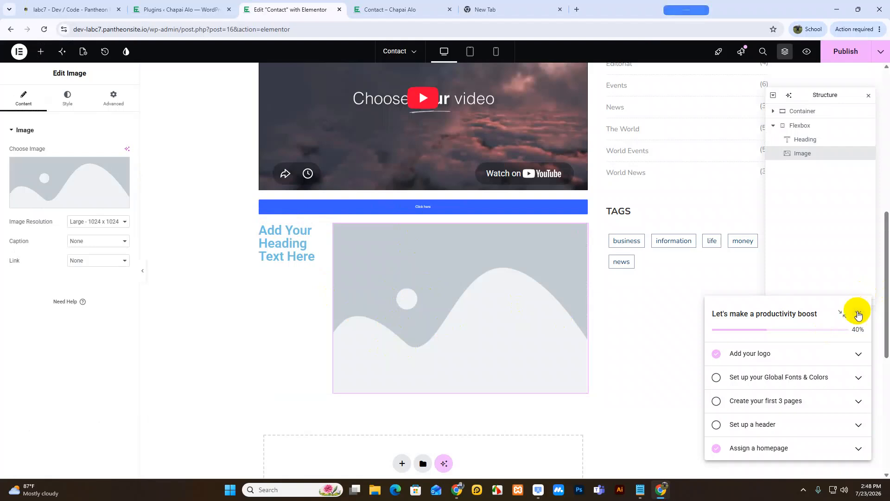
{"action": "left_click", "coordinate": [858, 315]}
{"action": "left_click", "coordinate": [868, 96]}
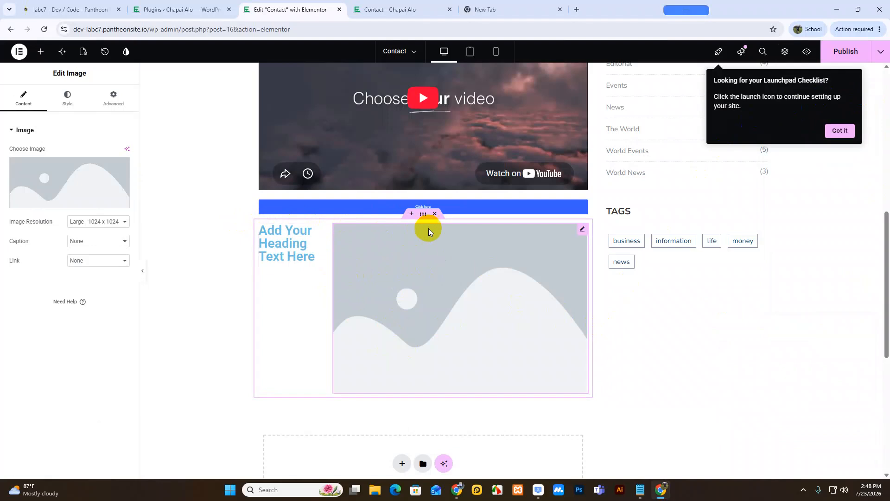
Try the column direction in the flexbox's layout settings and return the direction to row
{"action": "left_click", "coordinate": [424, 216]}
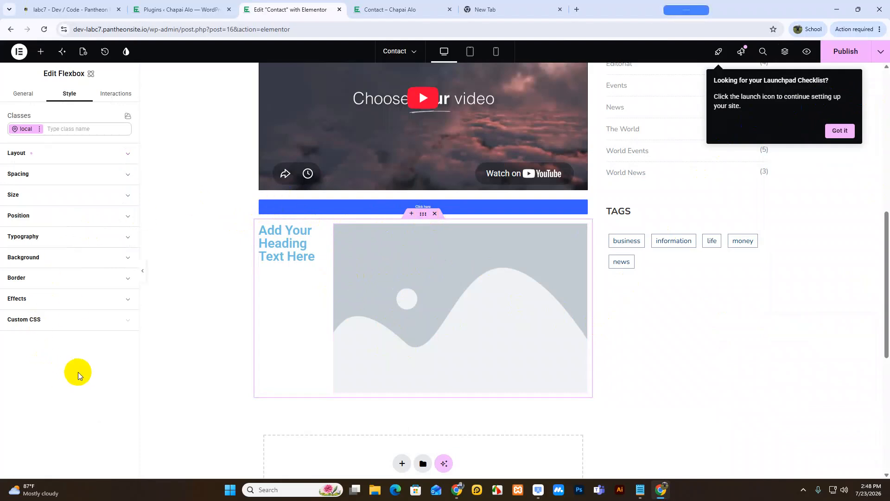
{"action": "left_click", "coordinate": [23, 95]}
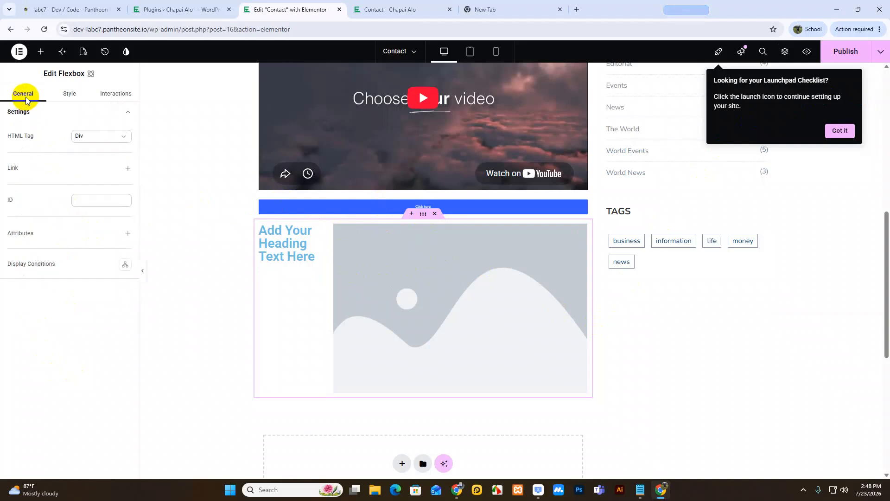
{"action": "left_click", "coordinate": [69, 93]}
{"action": "scroll", "coordinate": [455, 335], "scroll_direction": "up", "scroll_amount": 3}
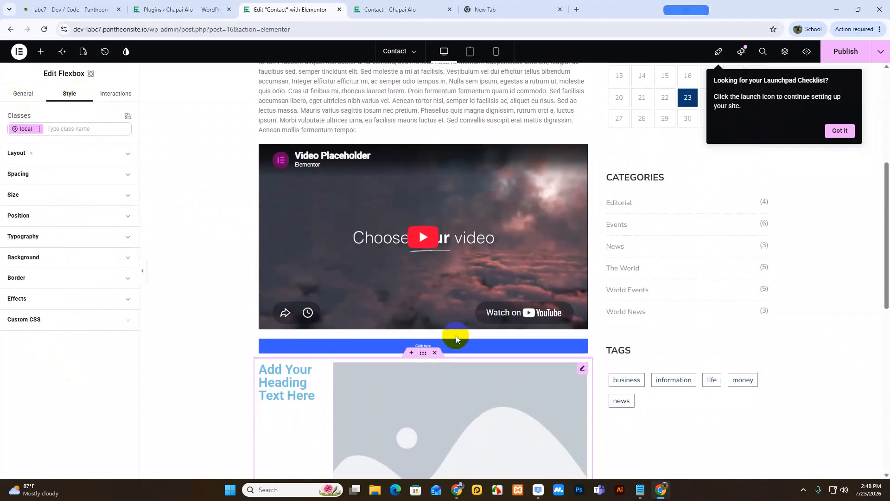
{"action": "scroll", "coordinate": [456, 335], "scroll_direction": "down", "scroll_amount": 2}
{"action": "left_click", "coordinate": [111, 159]}
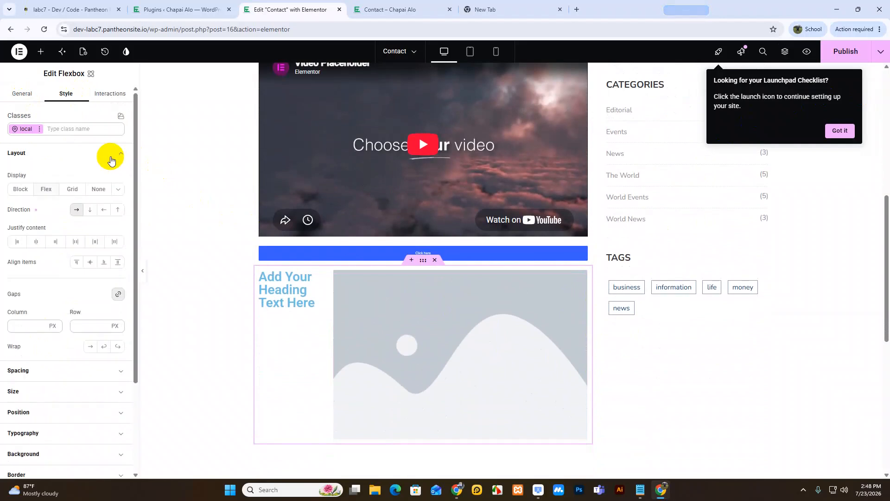
{"action": "left_click", "coordinate": [90, 211]}
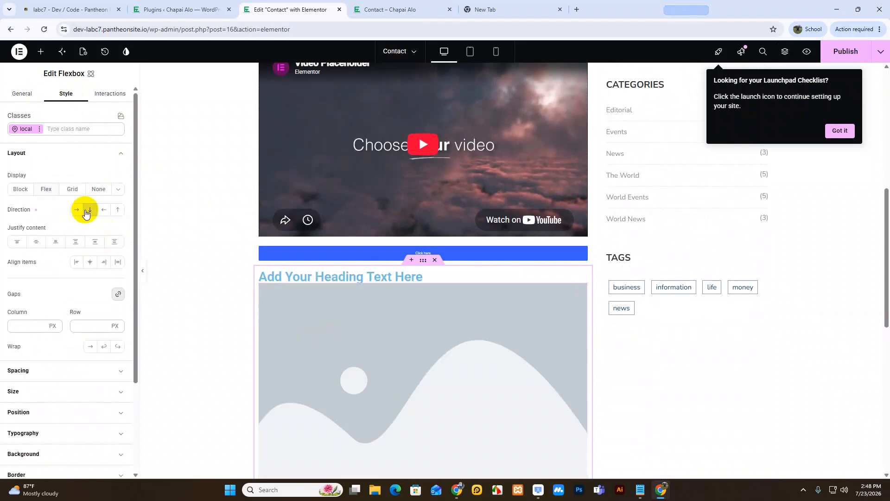
{"action": "left_click", "coordinate": [77, 210]}
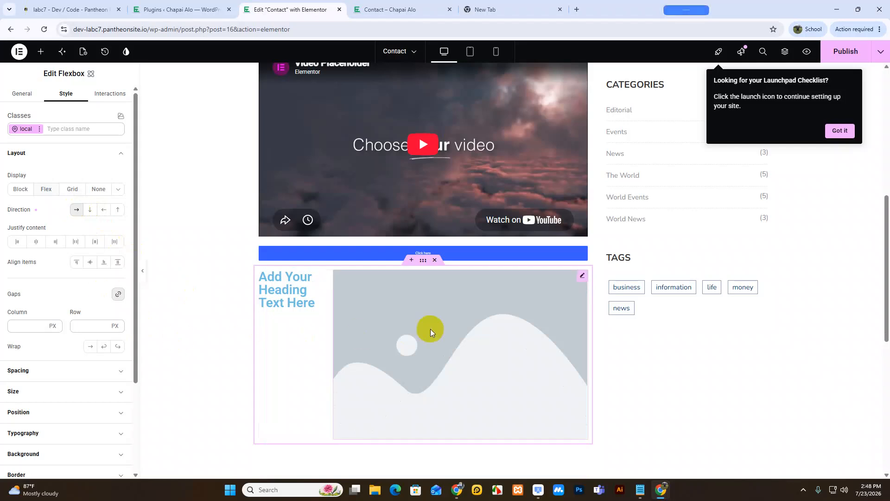
{"action": "scroll", "coordinate": [430, 329], "scroll_direction": "down", "scroll_amount": 4}
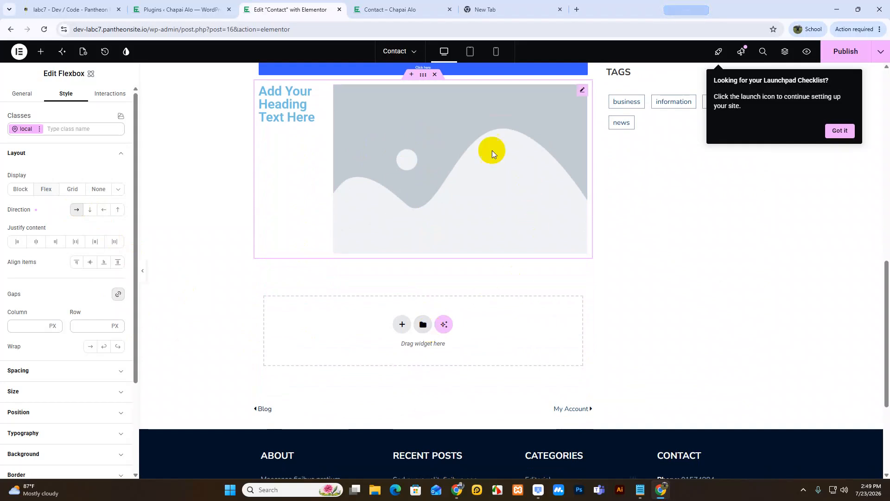
Switch to the empty browser tab, find ThemeForest and open its WordPress Themes category
{"action": "left_click", "coordinate": [506, 7]}
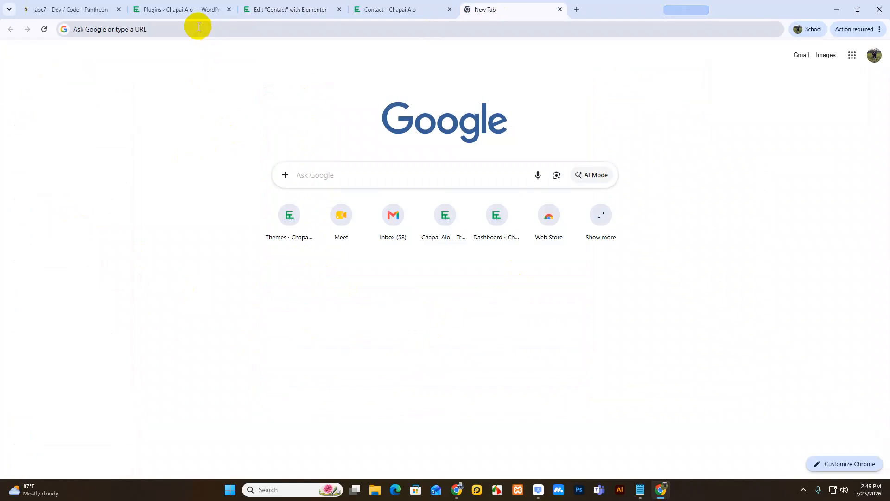
{"action": "left_click", "coordinate": [199, 27]}
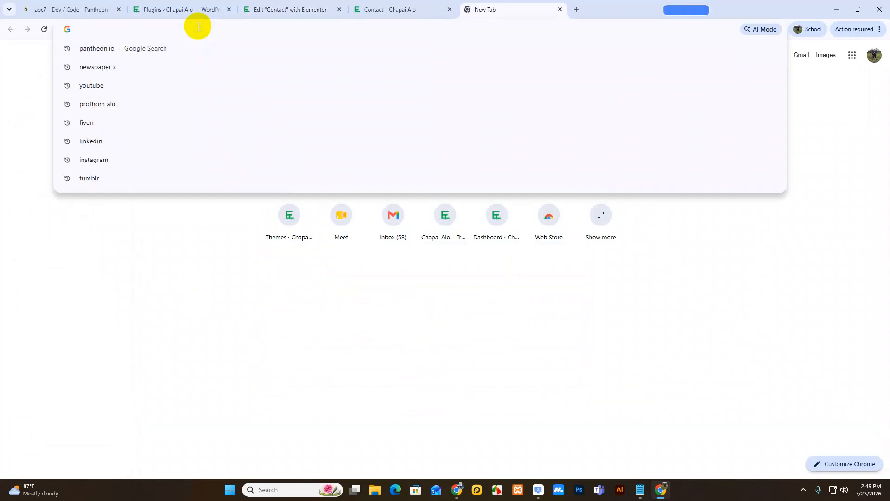
{"action": "type", "text": "the"}
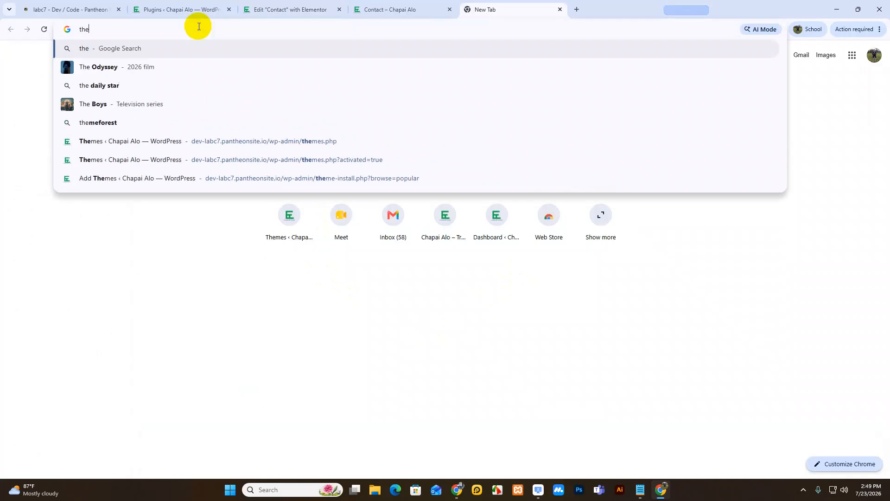
{"action": "left_click", "coordinate": [124, 123]}
{"action": "left_click", "coordinate": [145, 180]}
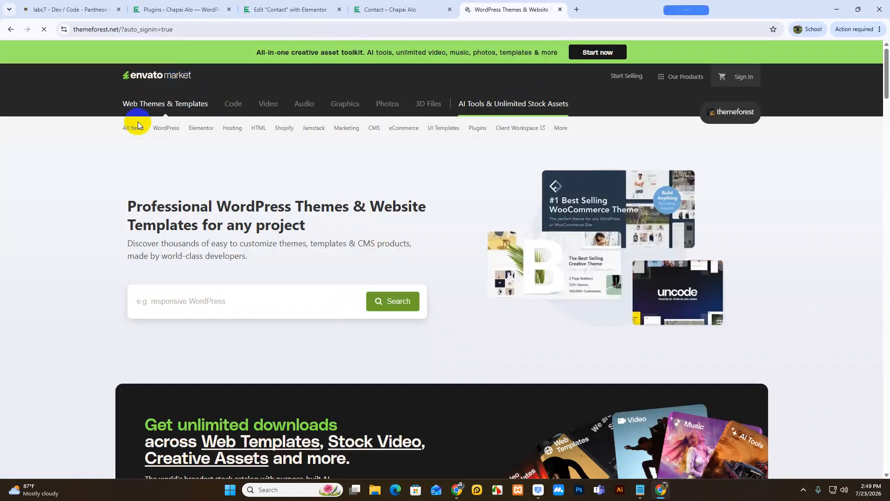
{"action": "scroll", "coordinate": [40, 314], "scroll_direction": "down", "scroll_amount": 5}
{"action": "scroll", "coordinate": [40, 313], "scroll_direction": "down", "scroll_amount": 5}
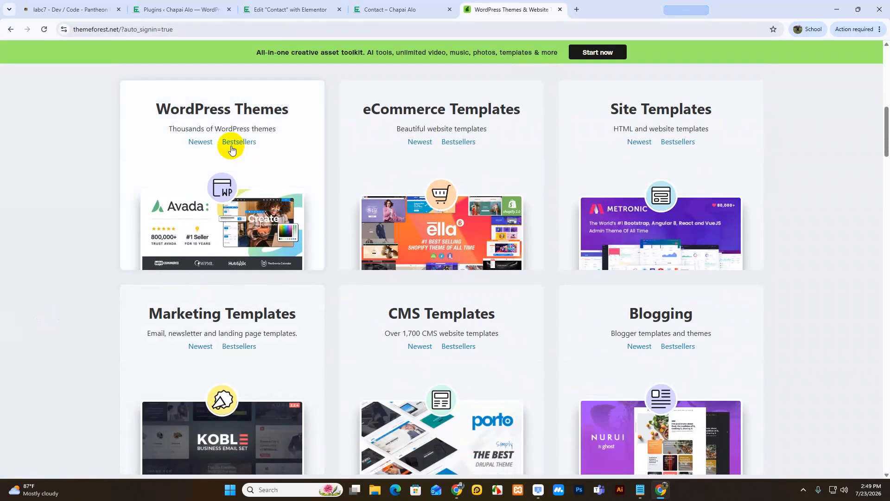
{"action": "left_click", "coordinate": [231, 112]}
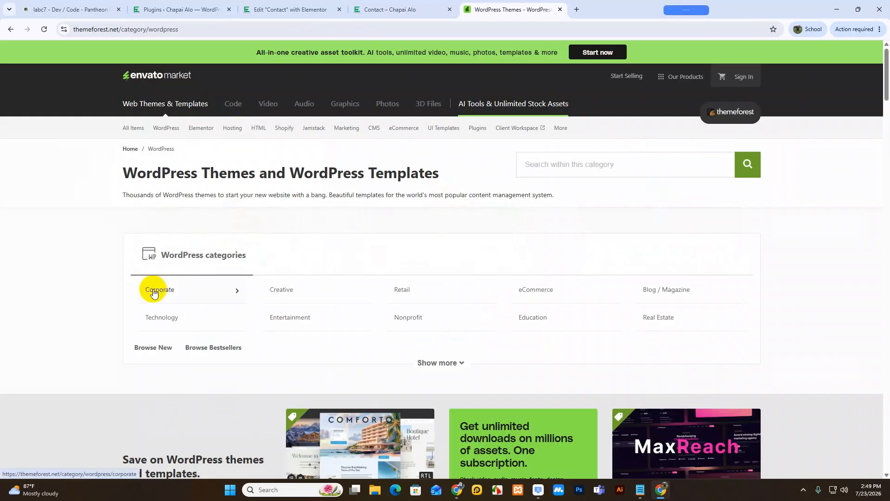
Browse the WordPress theme listings and open the Nimo digital marketing agency theme in a new tab
{"action": "scroll", "coordinate": [153, 289], "scroll_direction": "down", "scroll_amount": 6}
{"action": "scroll", "coordinate": [153, 292], "scroll_direction": "down", "scroll_amount": 5}
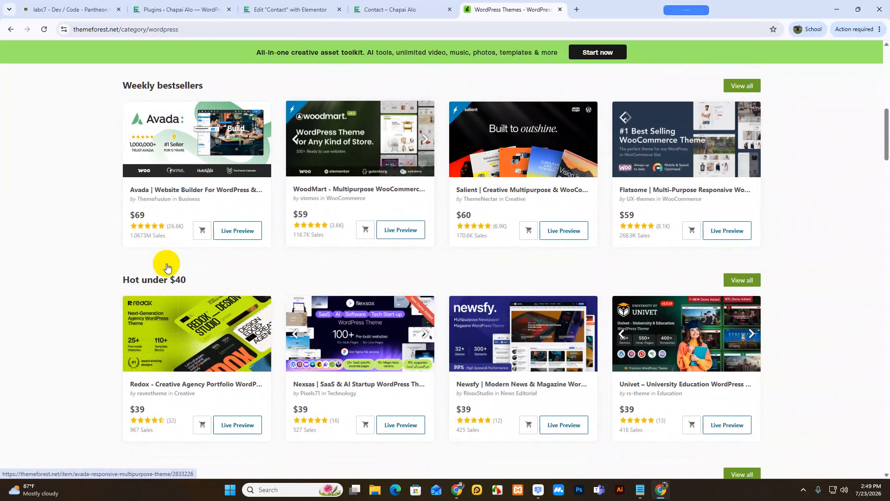
{"action": "scroll", "coordinate": [182, 335], "scroll_direction": "down", "scroll_amount": 4}
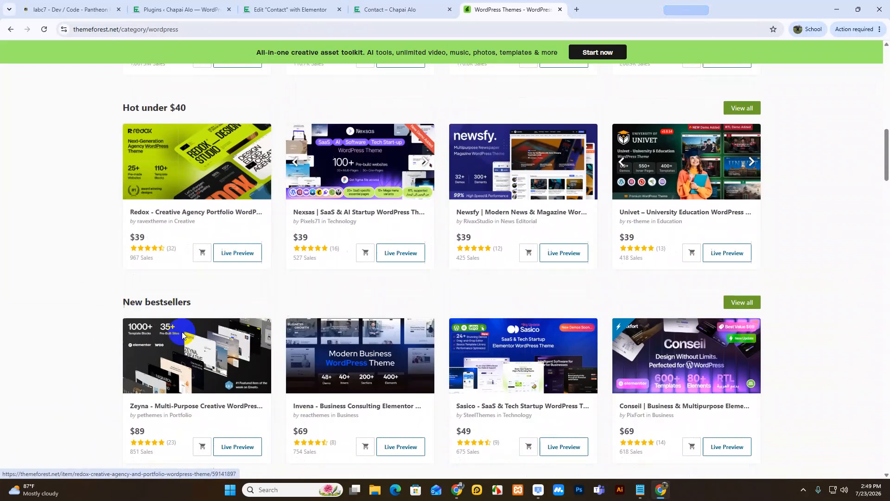
{"action": "scroll", "coordinate": [181, 334], "scroll_direction": "down", "scroll_amount": 3}
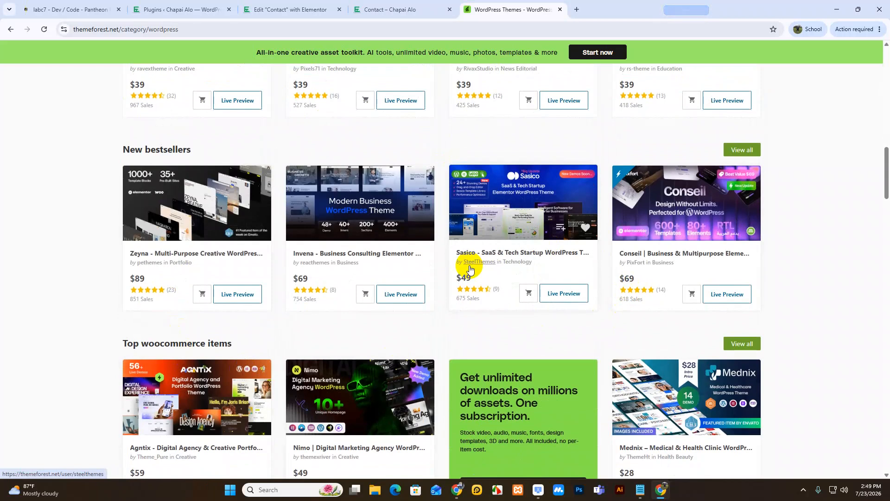
{"action": "scroll", "coordinate": [470, 269], "scroll_direction": "down", "scroll_amount": 4}
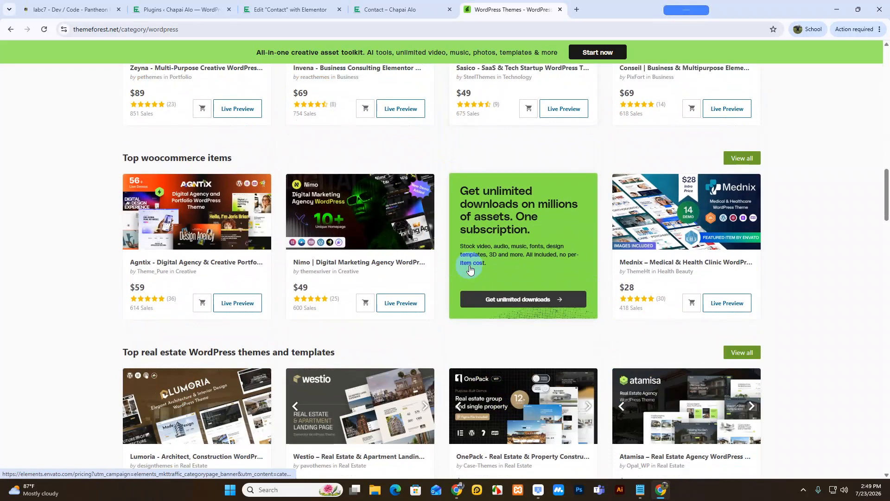
{"action": "right_click", "coordinate": [355, 263]}
{"action": "left_click", "coordinate": [371, 274]}
{"action": "left_click", "coordinate": [609, 5]}
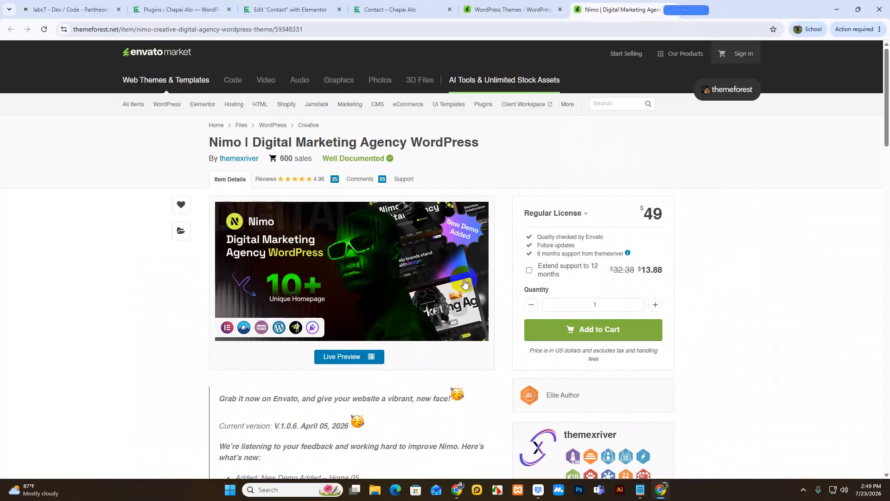
Open the Nimo theme's live preview, go to its demos and open the Home Page 01 Onepage version
{"action": "left_click", "coordinate": [340, 358]}
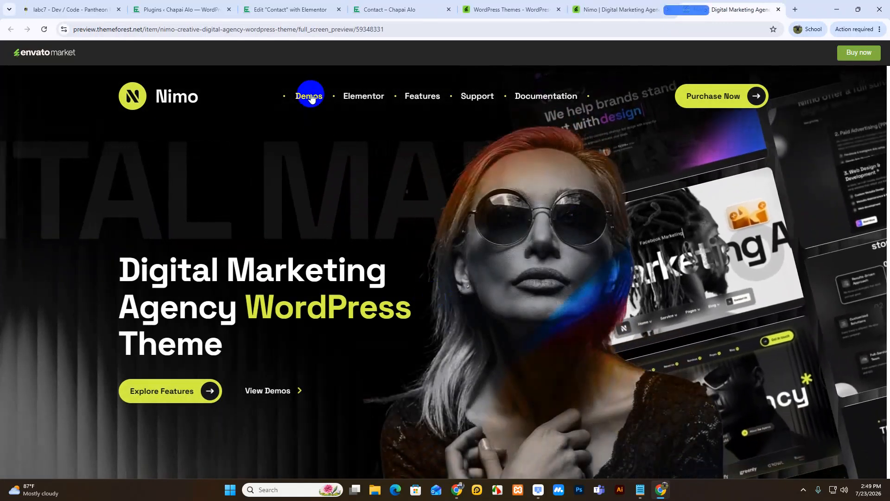
{"action": "left_click", "coordinate": [309, 96]}
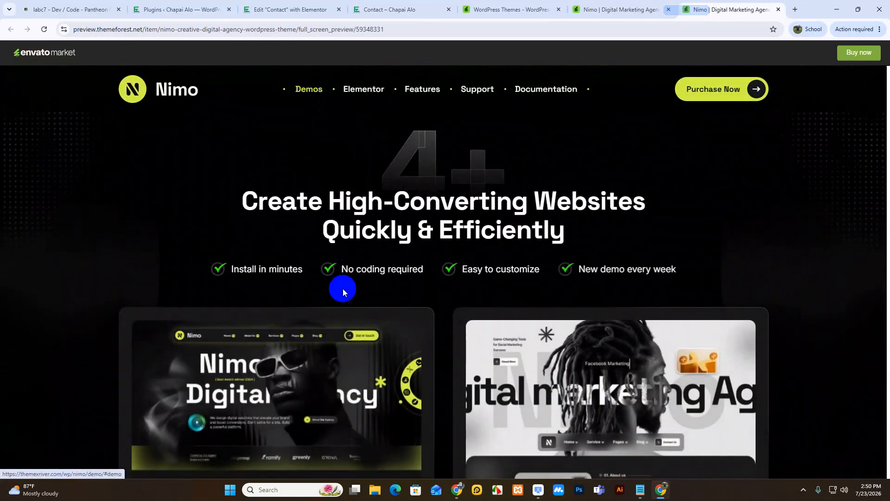
{"action": "scroll", "coordinate": [339, 324], "scroll_direction": "down", "scroll_amount": 3}
{"action": "scroll", "coordinate": [324, 343], "scroll_direction": "down", "scroll_amount": 3}
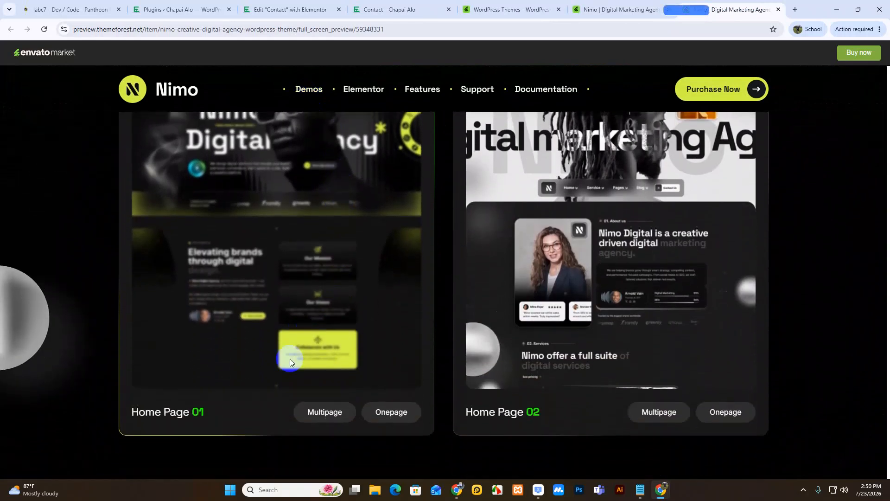
{"action": "left_click", "coordinate": [402, 392]}
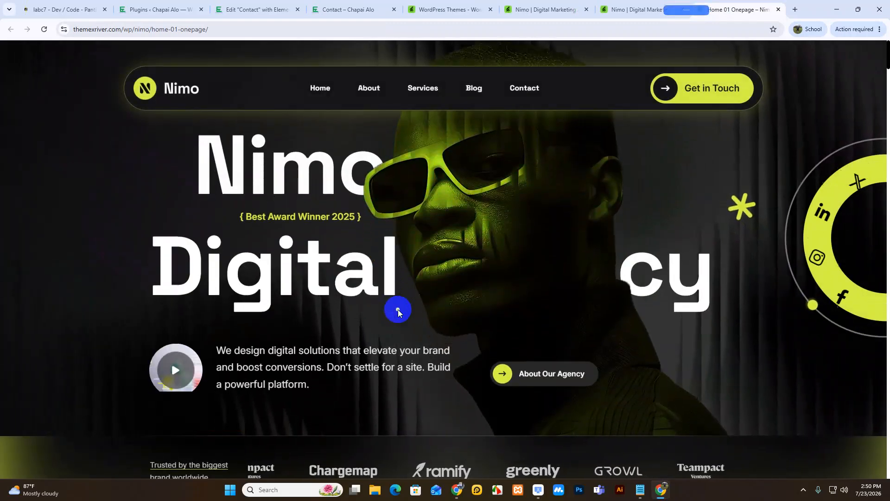
Examine the section layouts throughout the Nimo Home 01 Onepage demo
{"action": "scroll", "coordinate": [397, 310], "scroll_direction": "down", "scroll_amount": 5}
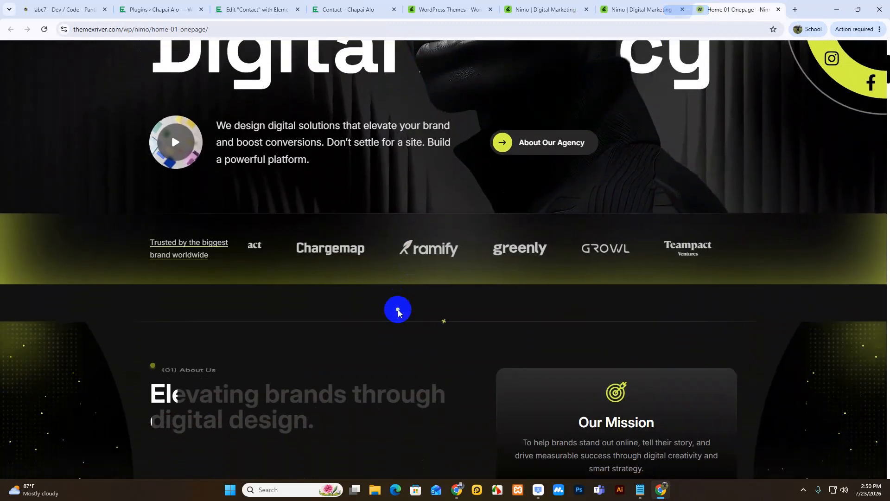
{"action": "scroll", "coordinate": [397, 310], "scroll_direction": "down", "scroll_amount": 5}
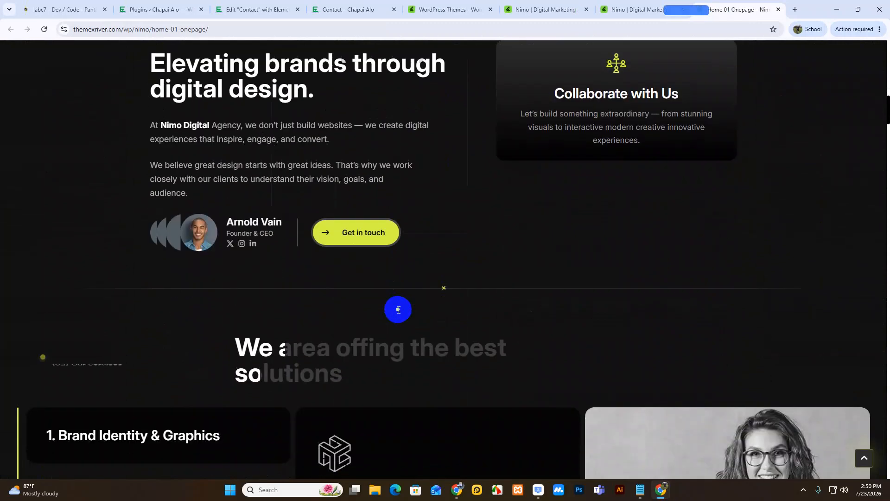
{"action": "scroll", "coordinate": [398, 310], "scroll_direction": "down", "scroll_amount": 15}
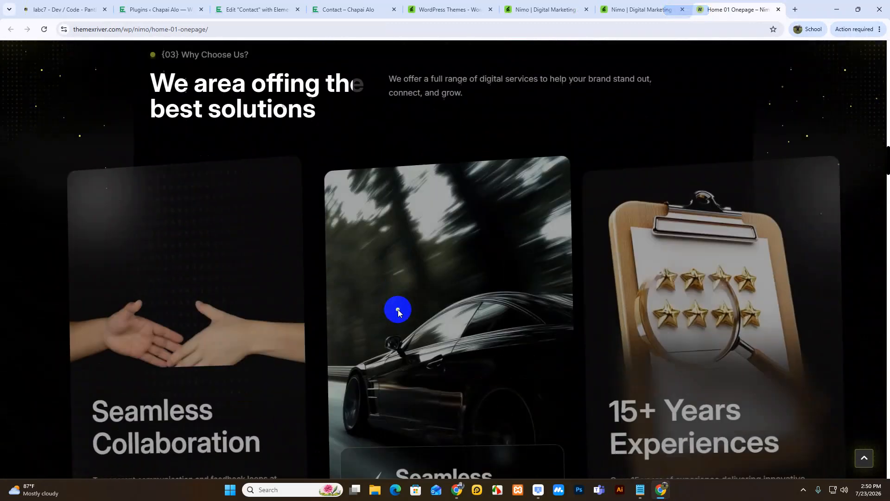
{"action": "scroll", "coordinate": [397, 309], "scroll_direction": "down", "scroll_amount": 20}
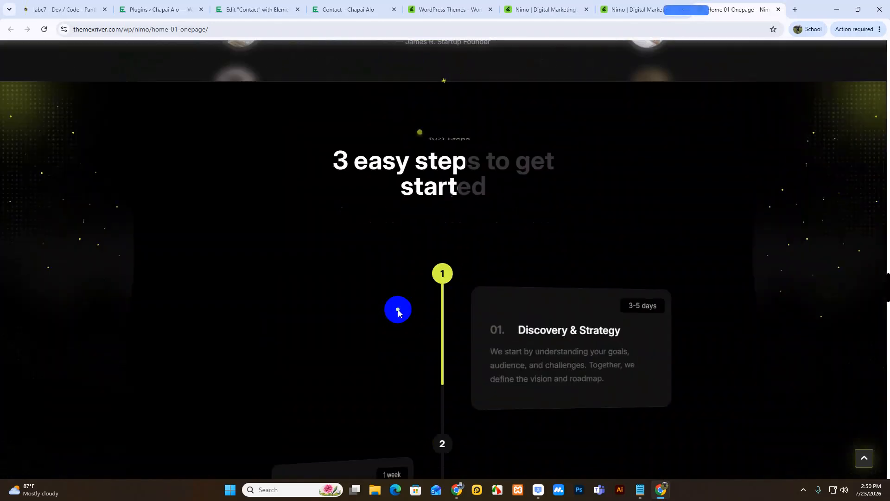
{"action": "scroll", "coordinate": [398, 309], "scroll_direction": "down", "scroll_amount": 20}
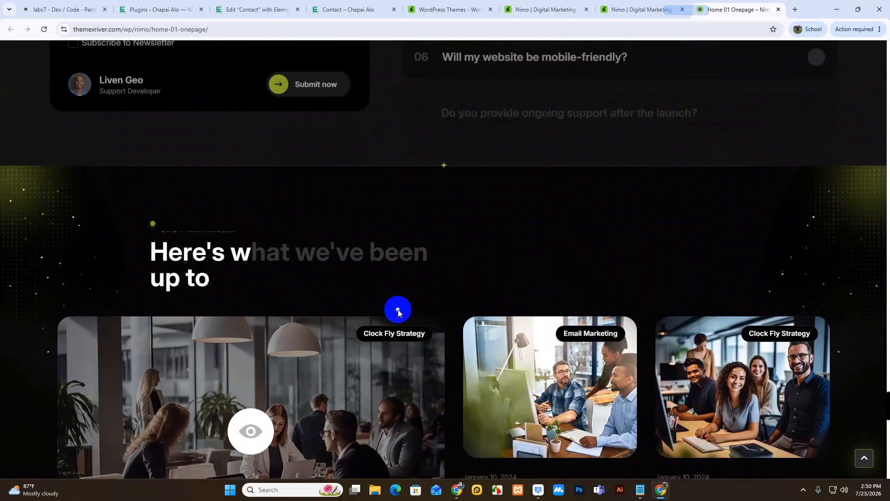
Look through the end of the Nimo demo, close the demo and ThemeForest tabs, and return to the Contact page's Elementor editor
{"action": "scroll", "coordinate": [397, 310], "scroll_direction": "down", "scroll_amount": 15}
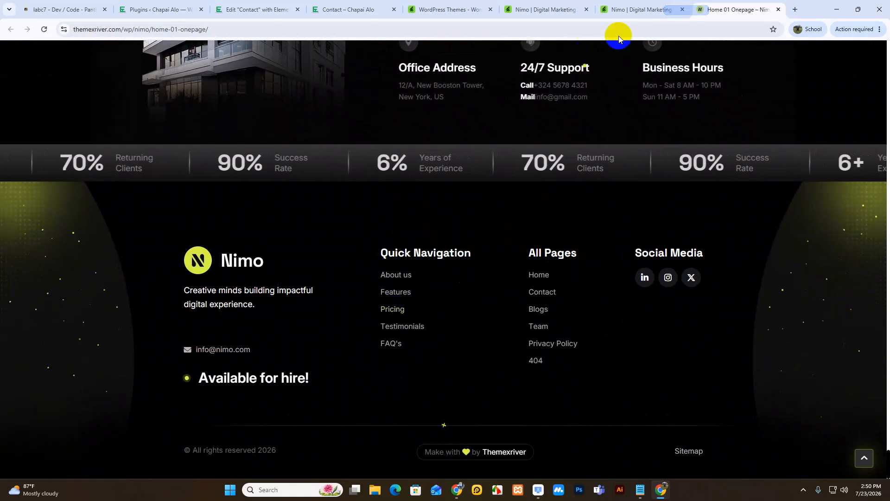
{"action": "left_click", "coordinate": [778, 9]}
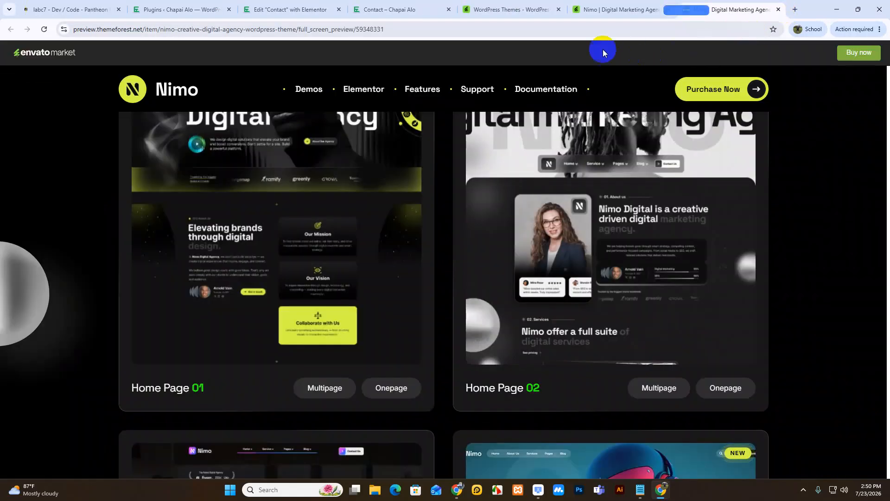
{"action": "left_click", "coordinate": [564, 9]}
{"action": "left_click", "coordinate": [558, 9]}
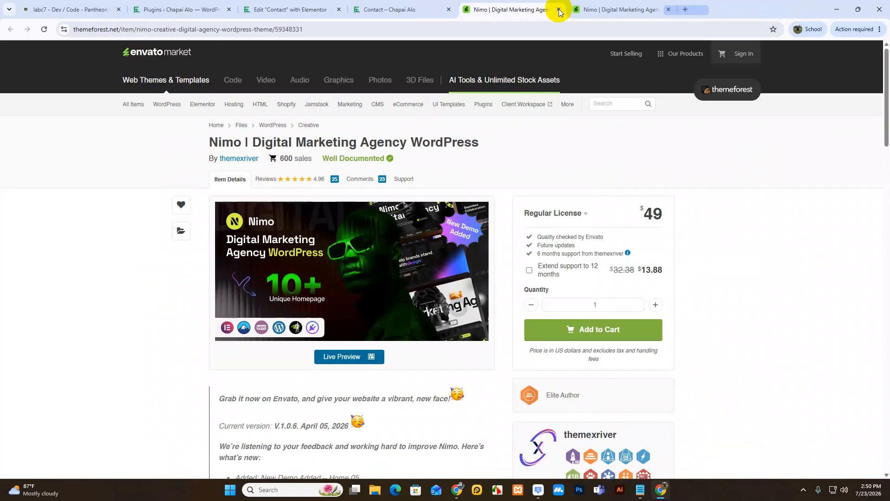
{"action": "left_click", "coordinate": [559, 9]}
{"action": "left_click", "coordinate": [559, 9]}
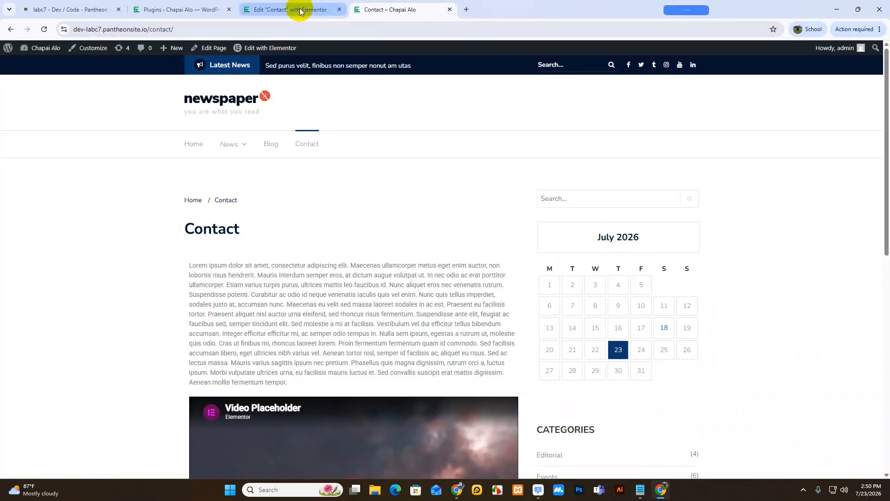
{"action": "left_click", "coordinate": [286, 10]}
{"action": "left_click", "coordinate": [175, 9]}
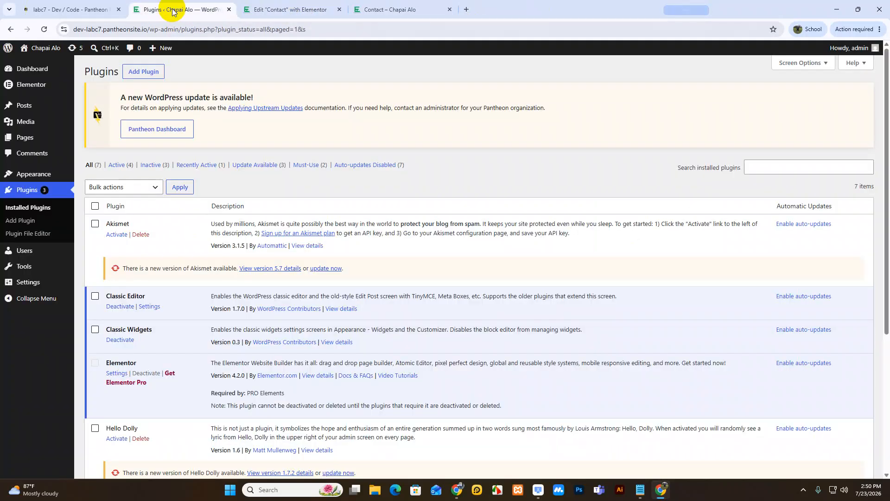
{"action": "left_click", "coordinate": [268, 9]}
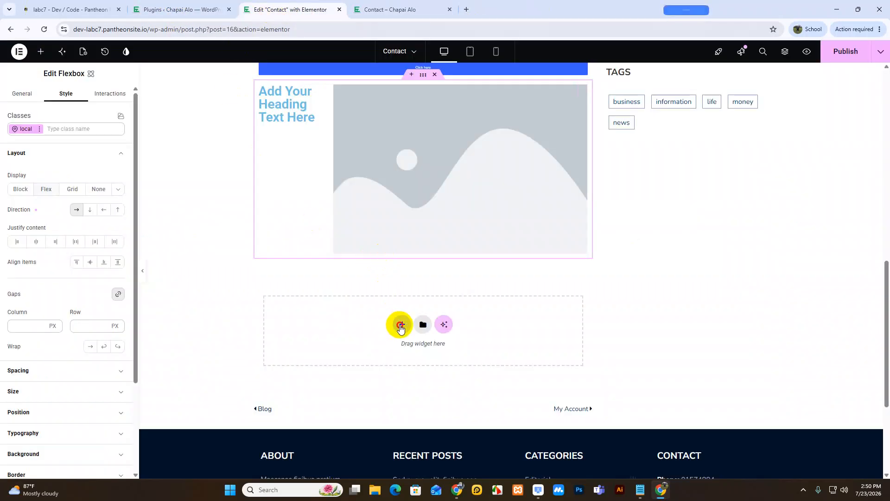
Add a single-column flexbox section below the heading and image section and place a Google Maps widget in it
{"action": "left_click", "coordinate": [402, 324]}
{"action": "left_click", "coordinate": [397, 350]}
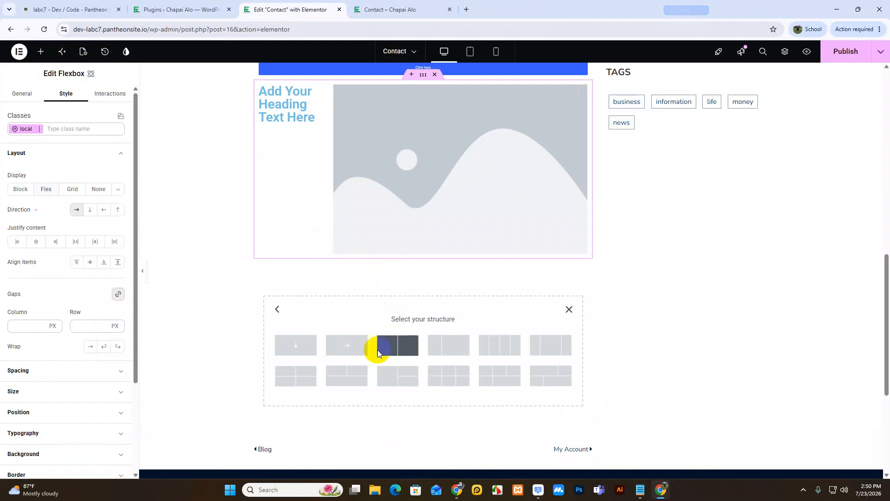
{"action": "left_click", "coordinate": [296, 351]}
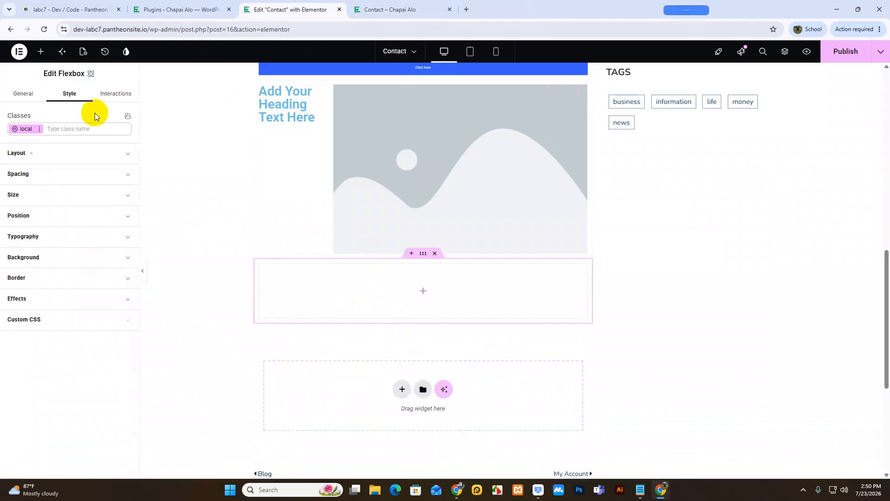
{"action": "left_click", "coordinate": [41, 53]}
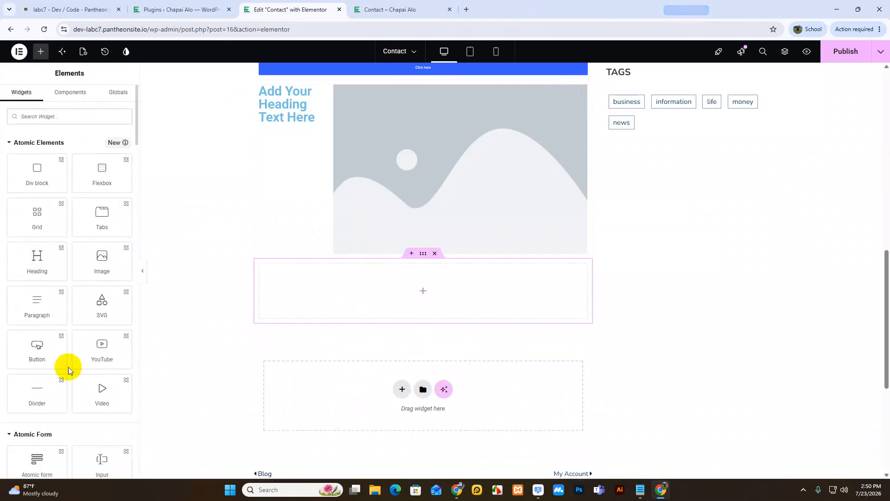
{"action": "scroll", "coordinate": [67, 369], "scroll_direction": "down", "scroll_amount": 12}
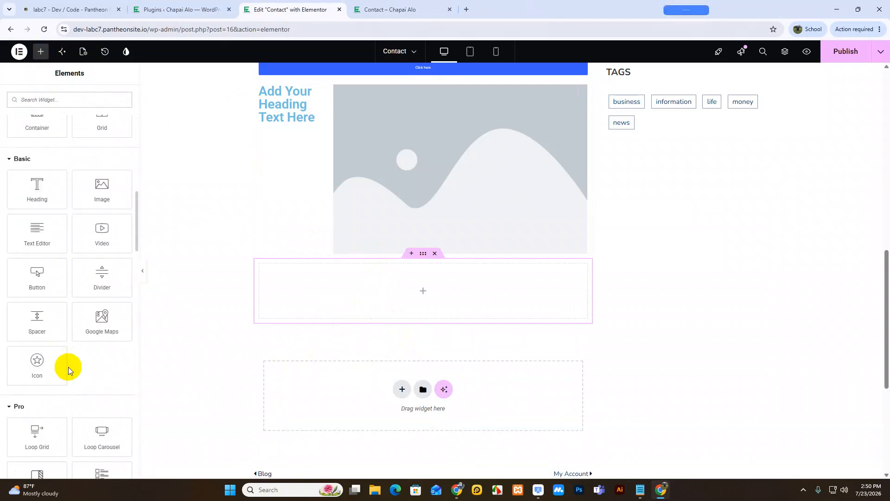
{"action": "left_click_drag", "start_coordinate": [99, 320], "coordinate": [388, 292]}
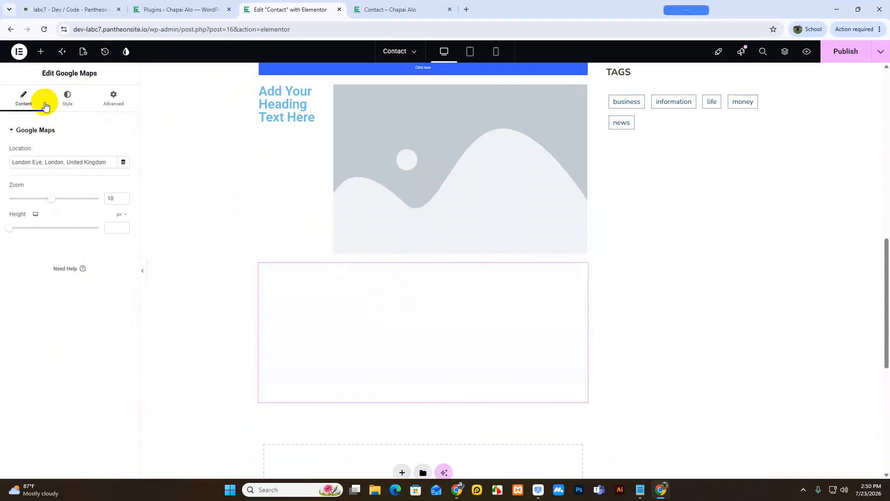
Add a Form widget directly below the Google map in the same flexbox
{"action": "left_click", "coordinate": [41, 53]}
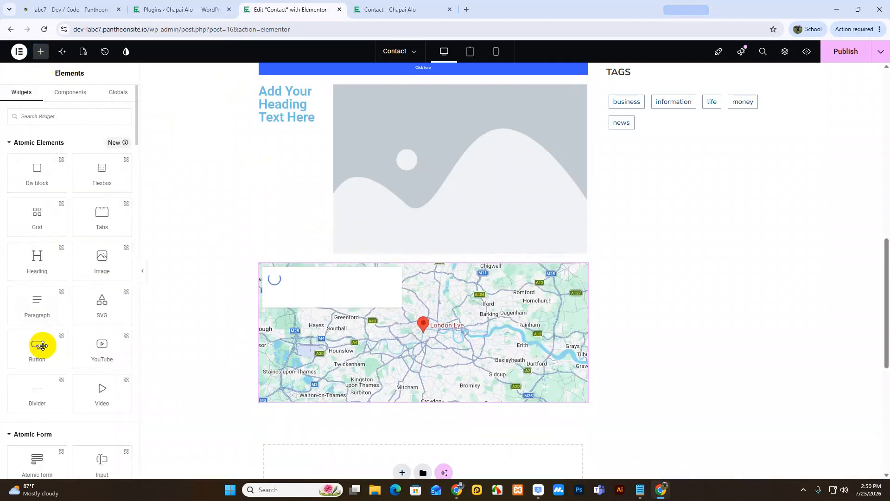
{"action": "scroll", "coordinate": [42, 348], "scroll_direction": "down", "scroll_amount": 10}
{"action": "scroll", "coordinate": [42, 348], "scroll_direction": "down", "scroll_amount": 5}
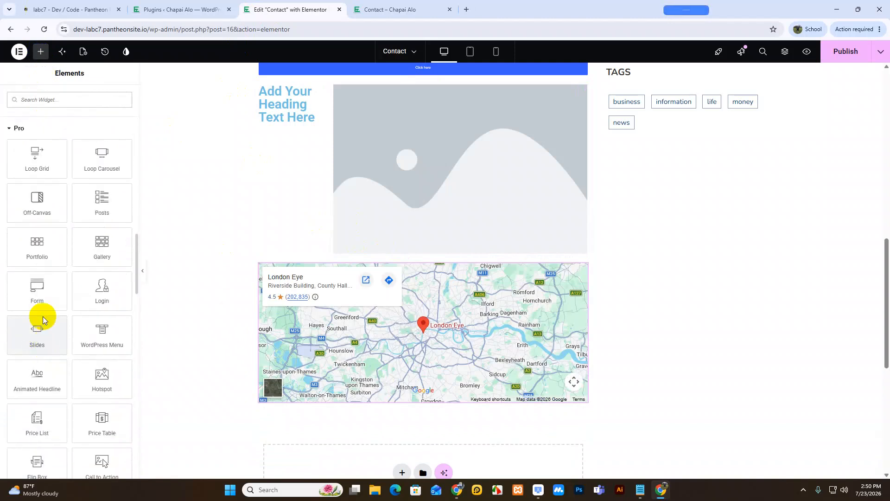
{"action": "left_click_drag", "start_coordinate": [38, 288], "coordinate": [384, 397]}
{"action": "scroll", "coordinate": [383, 334], "scroll_direction": "down", "scroll_amount": 5}
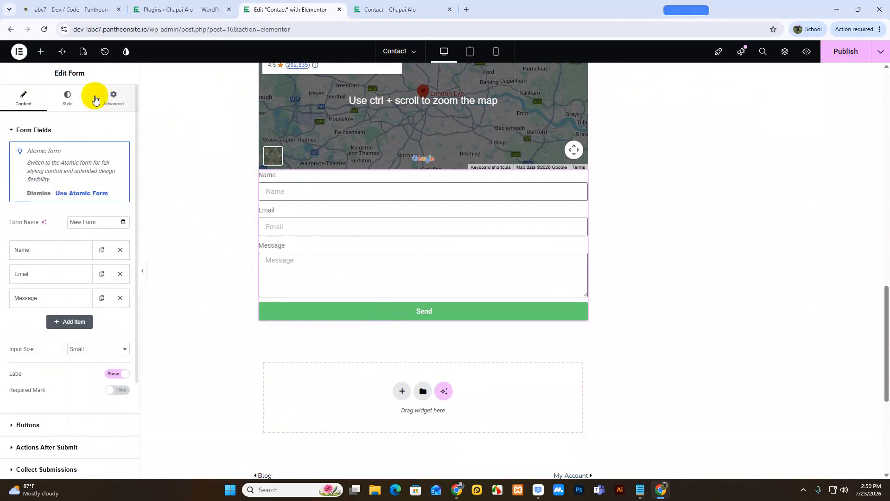
Add a Slides widget below the form's Send button in the same flexbox
{"action": "left_click", "coordinate": [40, 51]}
{"action": "scroll", "coordinate": [76, 318], "scroll_direction": "down", "scroll_amount": 5}
{"action": "scroll", "coordinate": [75, 329], "scroll_direction": "down", "scroll_amount": 10}
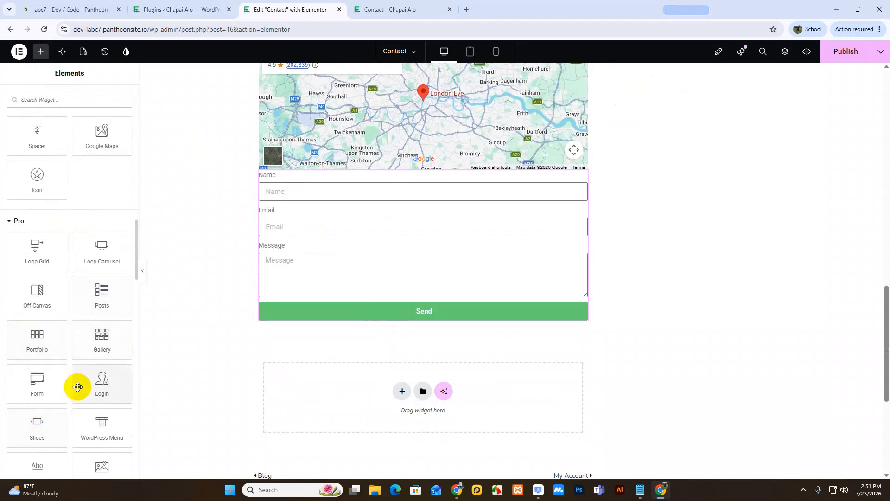
{"action": "left_click_drag", "start_coordinate": [40, 423], "coordinate": [620, 338]}
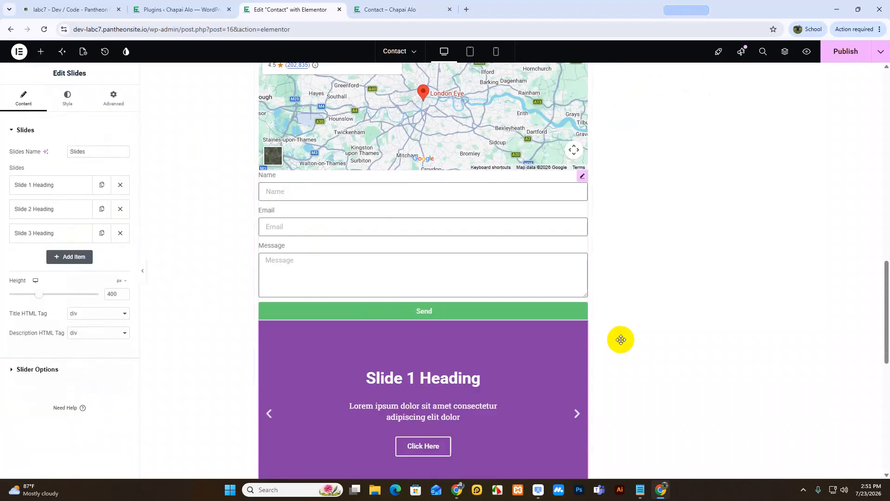
Publish the Contact page changes and reload the live Contact page
{"action": "scroll", "coordinate": [371, 354], "scroll_direction": "up", "scroll_amount": 15}
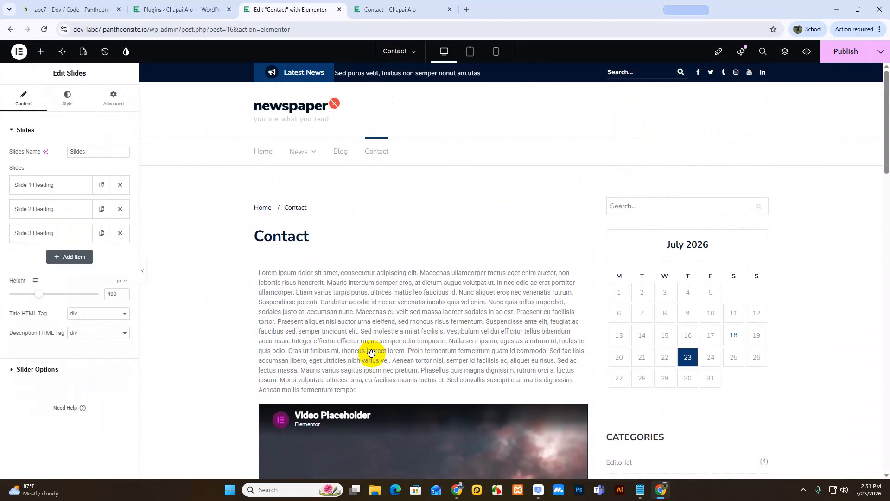
{"action": "left_click", "coordinate": [845, 52]}
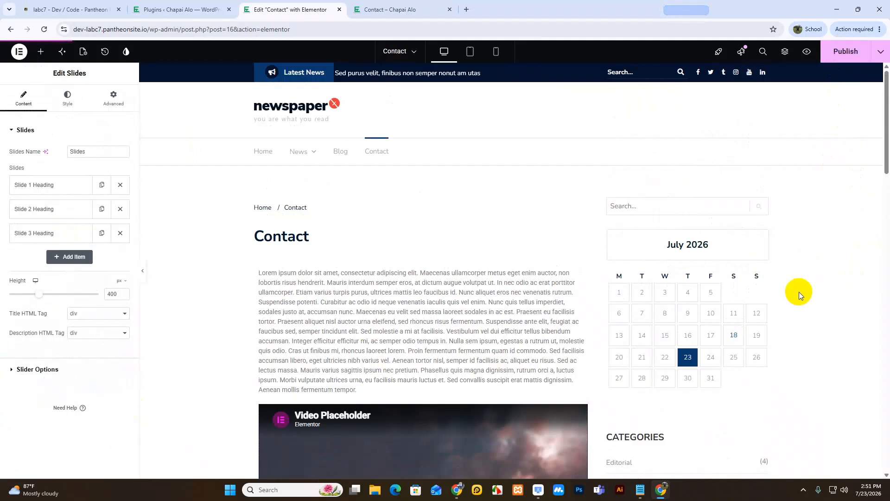
{"action": "left_click", "coordinate": [384, 10]}
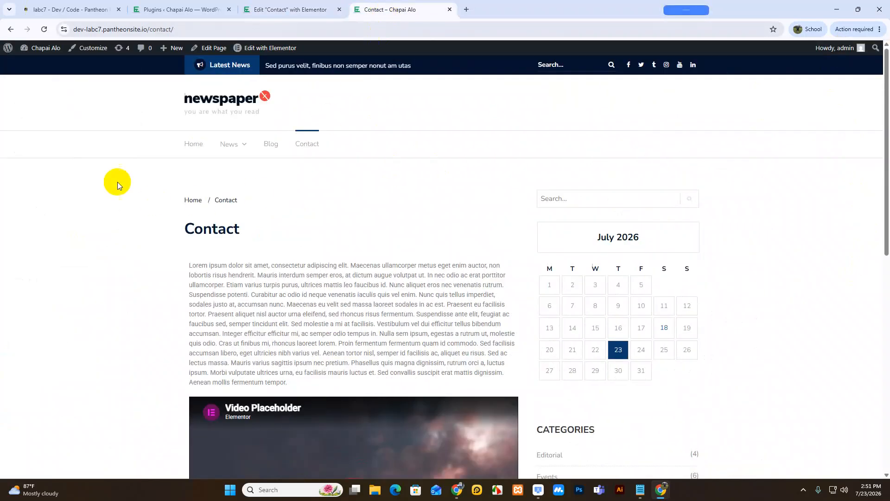
{"action": "right_click", "coordinate": [90, 157]}
{"action": "left_click", "coordinate": [114, 194]}
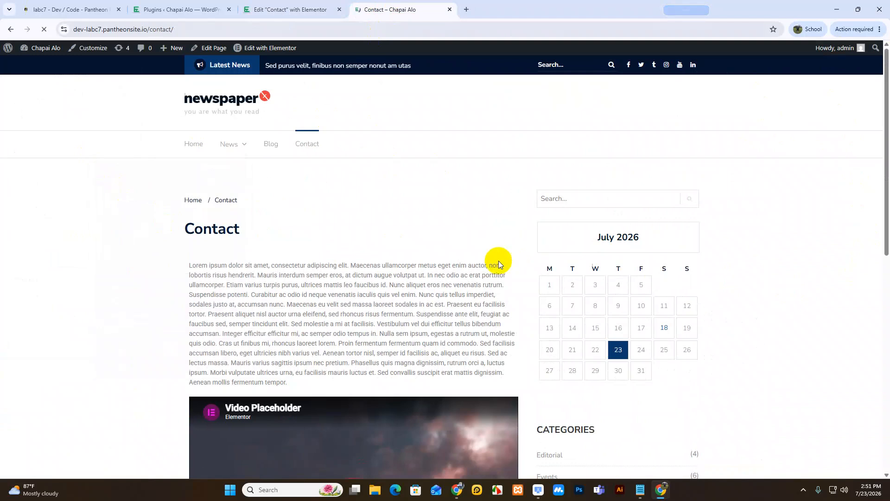
Check the new widgets on the live Contact page, advance through the slides, and return to the Elementor editor
{"action": "scroll", "coordinate": [445, 334], "scroll_direction": "down", "scroll_amount": 15}
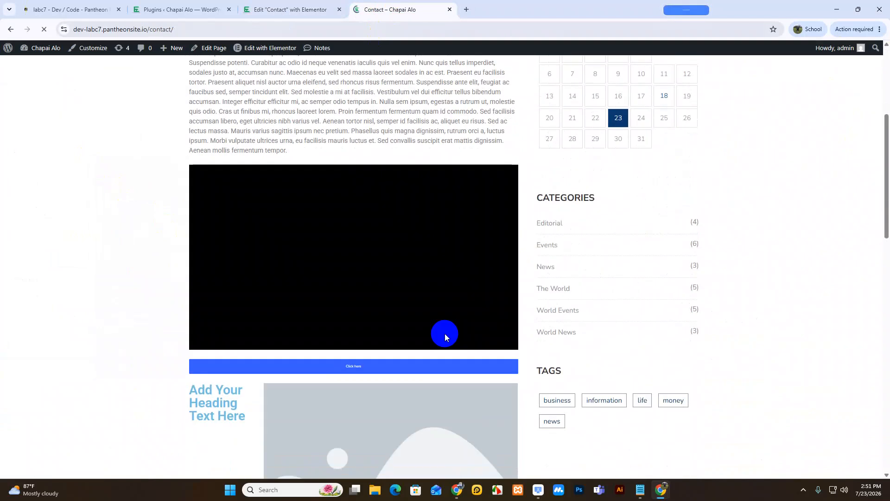
{"action": "scroll", "coordinate": [444, 333], "scroll_direction": "down", "scroll_amount": 4}
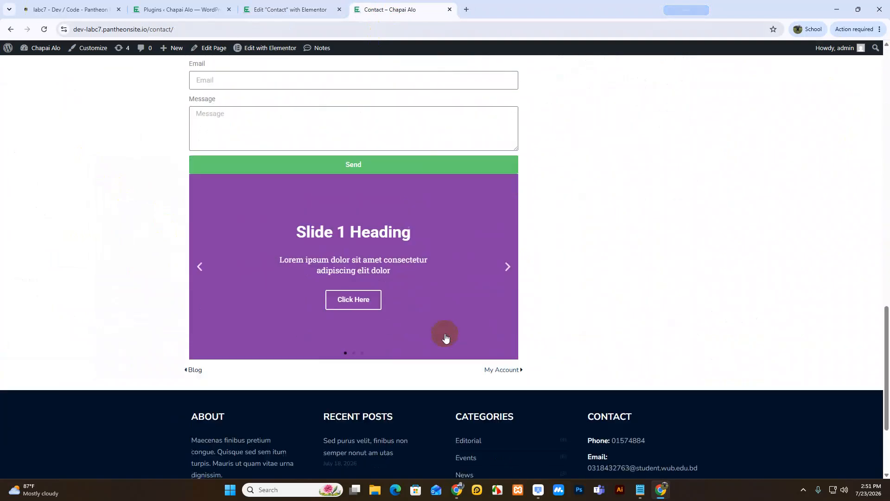
{"action": "left_click", "coordinate": [509, 253]}
{"action": "left_click", "coordinate": [508, 253]}
{"action": "left_click", "coordinate": [508, 253]}
{"action": "scroll", "coordinate": [507, 322], "scroll_direction": "up", "scroll_amount": 20}
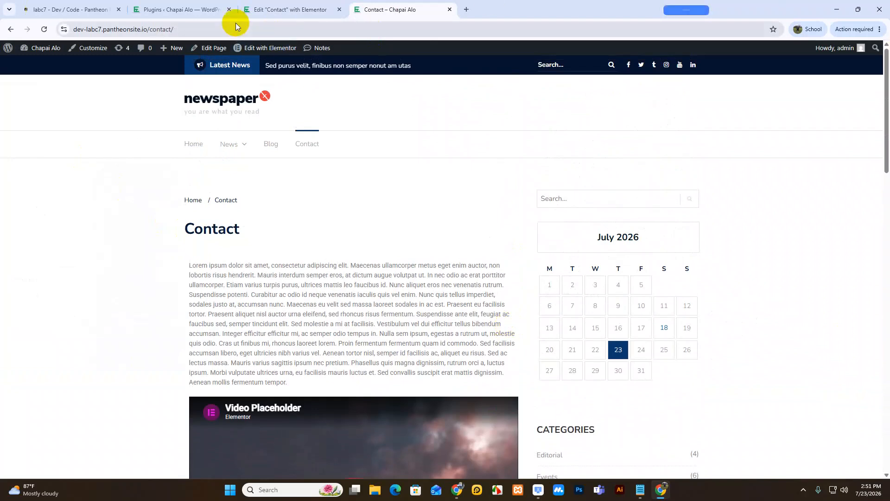
{"action": "left_click", "coordinate": [203, 7]}
{"action": "left_click", "coordinate": [299, 5]}
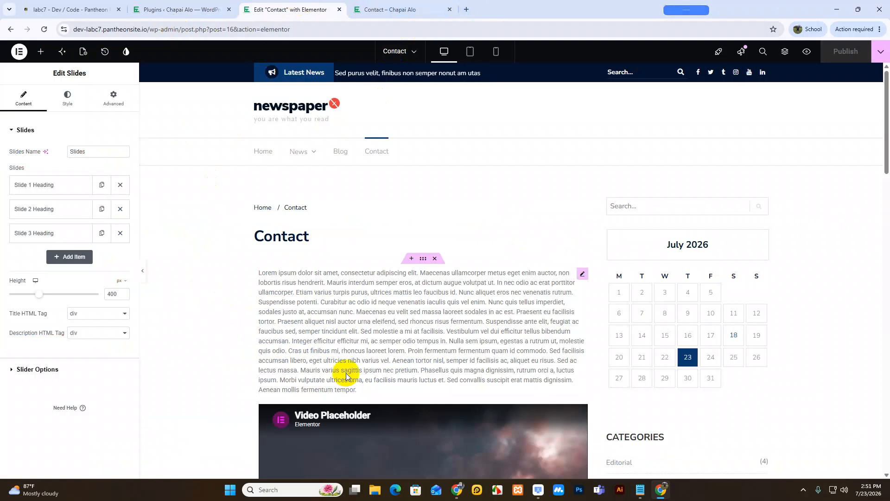
Switch to the browser window with the PRO Elements page and open Google Drive in a new tab
{"action": "mouse_move", "coordinate": [458, 490]}
{"action": "left_click", "coordinate": [435, 457]}
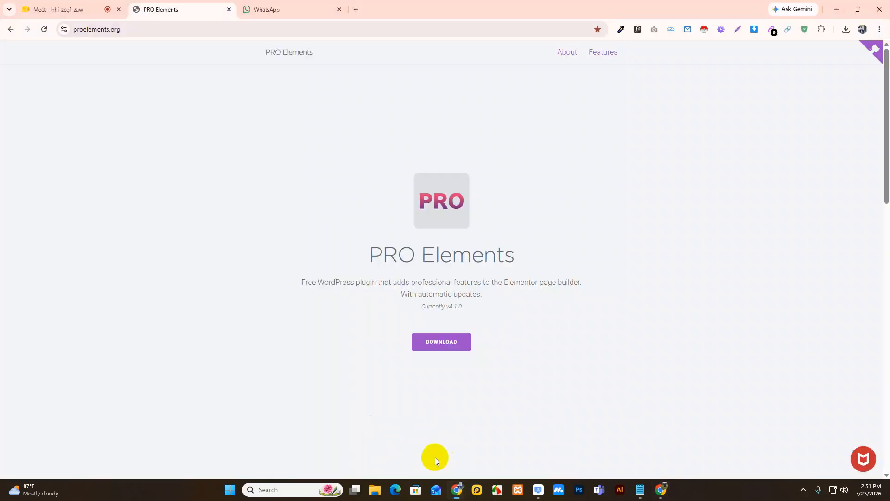
{"action": "left_click", "coordinate": [357, 8]}
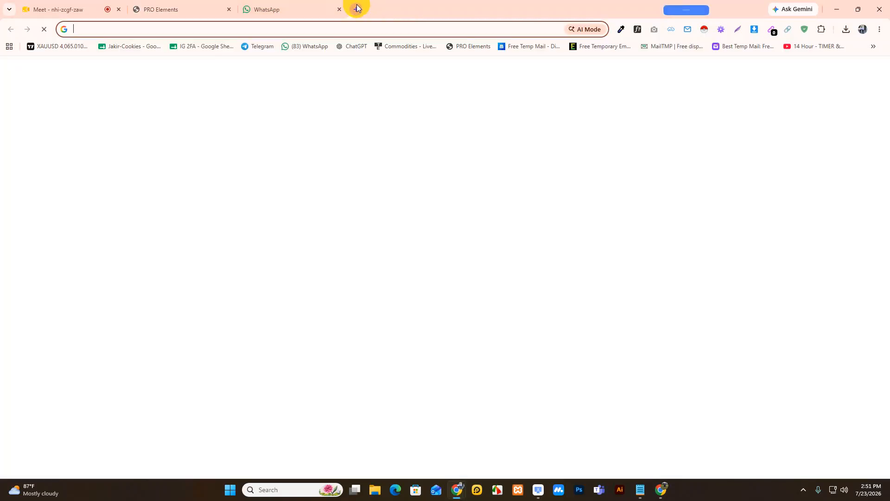
{"action": "right_click", "coordinate": [663, 131]}
{"action": "left_click", "coordinate": [688, 166]}
{"action": "left_click", "coordinate": [853, 72]}
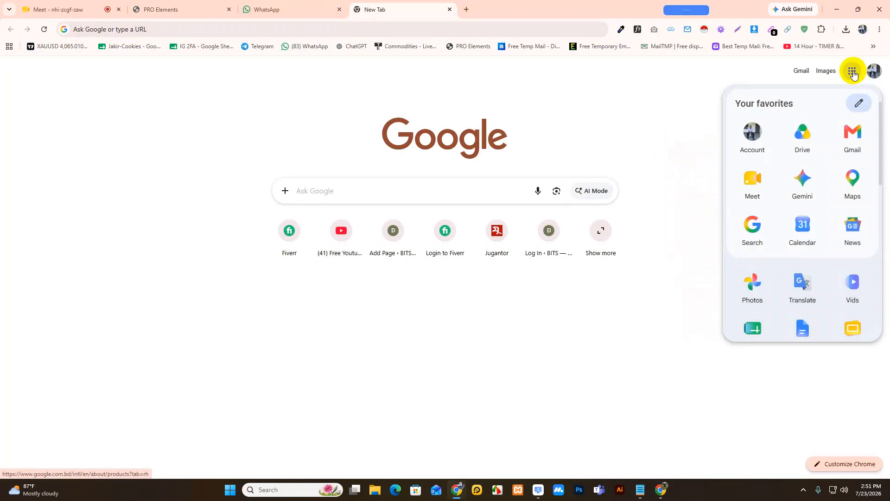
{"action": "left_click", "coordinate": [808, 143]}
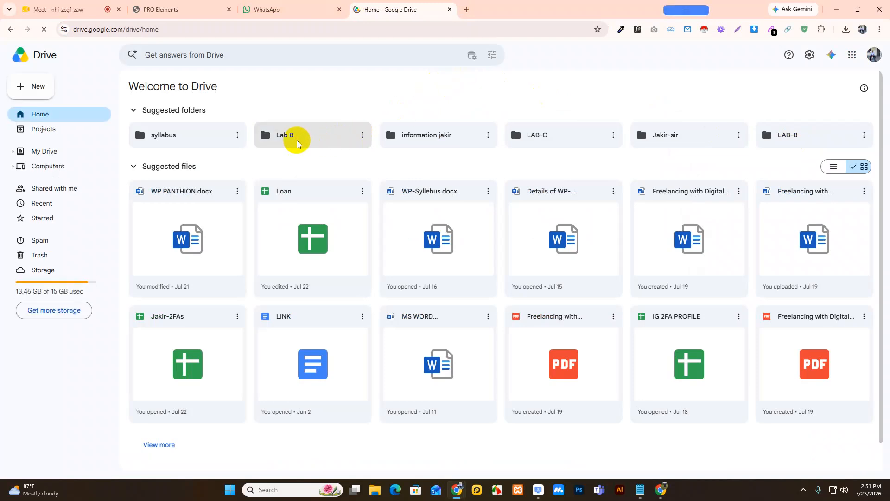
Open the suggested Lab B folder in Google Drive and dismiss the Gemini tip
{"action": "left_click", "coordinate": [295, 140]}
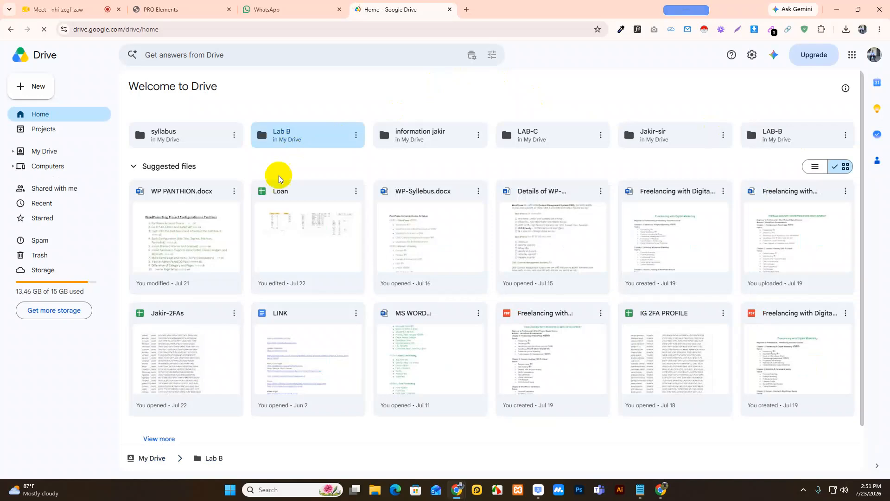
{"action": "double_click", "coordinate": [312, 133]}
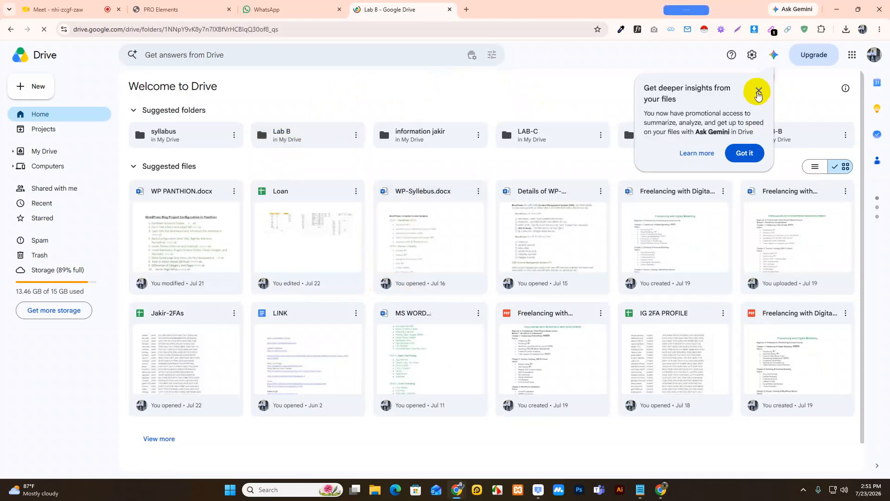
{"action": "left_click", "coordinate": [757, 92]}
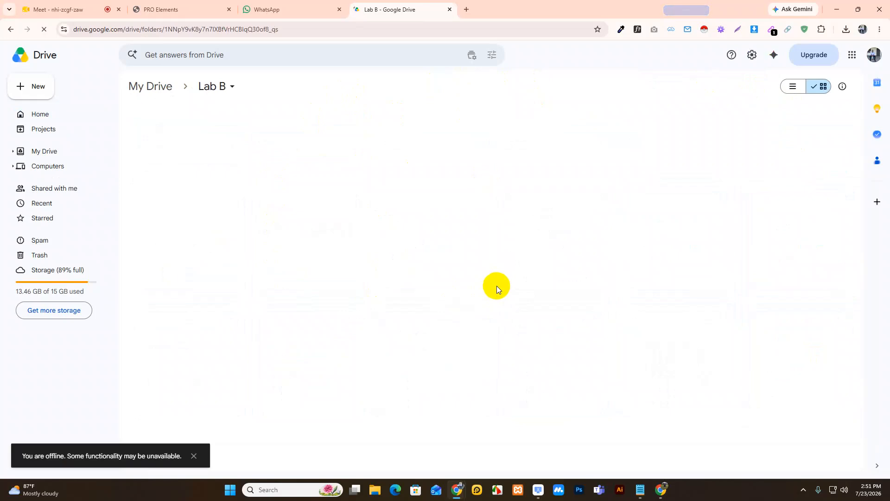
Go up to My Drive and look through its folders and files
{"action": "left_click", "coordinate": [159, 87]}
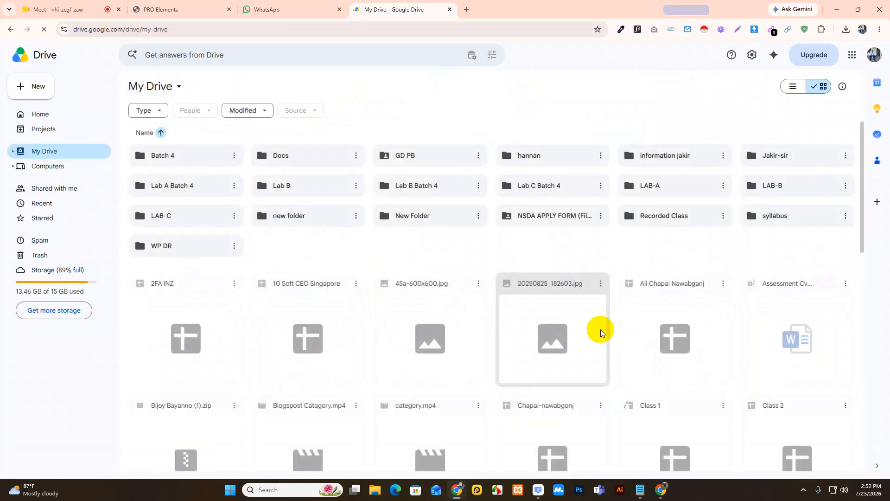
{"action": "left_click", "coordinate": [563, 93]}
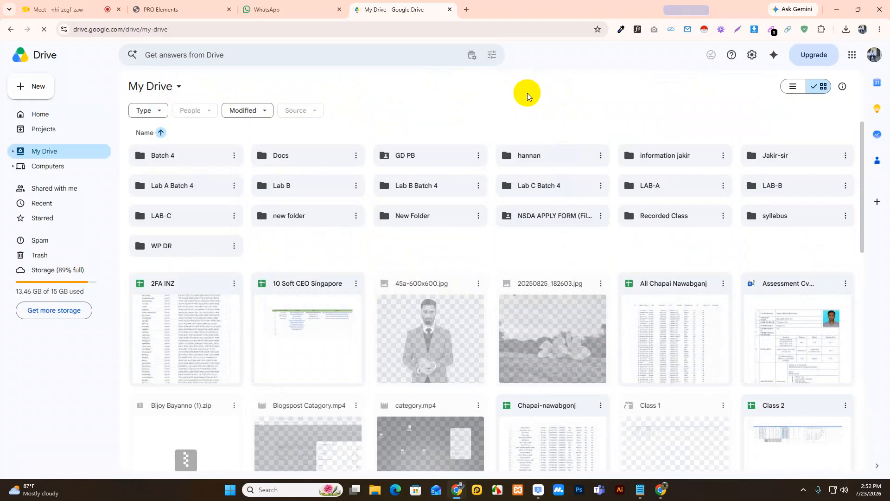
{"action": "scroll", "coordinate": [568, 301], "scroll_direction": "down", "scroll_amount": 5}
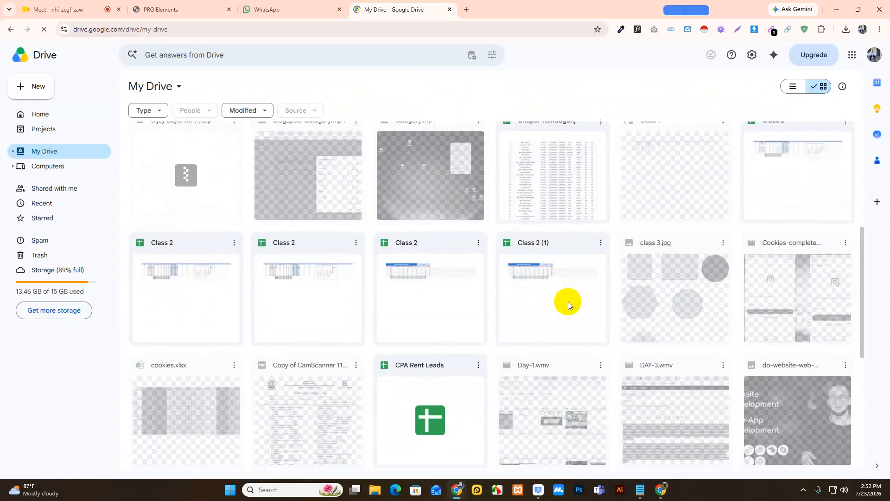
{"action": "scroll", "coordinate": [568, 301], "scroll_direction": "down", "scroll_amount": 5}
{"action": "scroll", "coordinate": [568, 301], "scroll_direction": "up", "scroll_amount": 6}
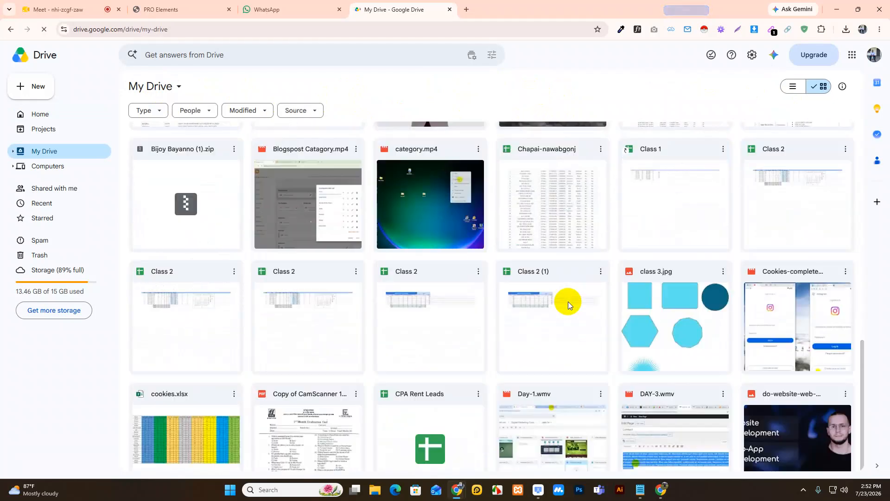
Look inside the LAB-C folder and return to My Drive
{"action": "scroll", "coordinate": [568, 301], "scroll_direction": "up", "scroll_amount": 5}
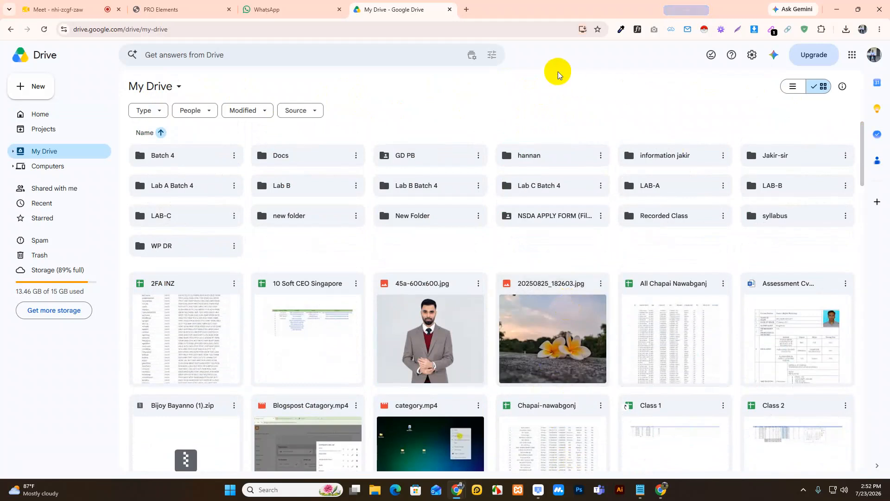
{"action": "double_click", "coordinate": [189, 217]}
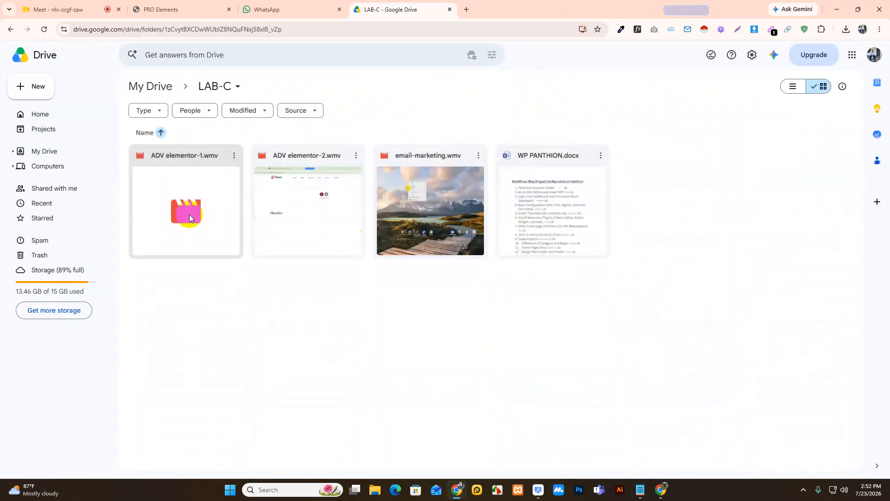
{"action": "left_click", "coordinate": [157, 88]}
{"action": "left_click", "coordinate": [35, 156]}
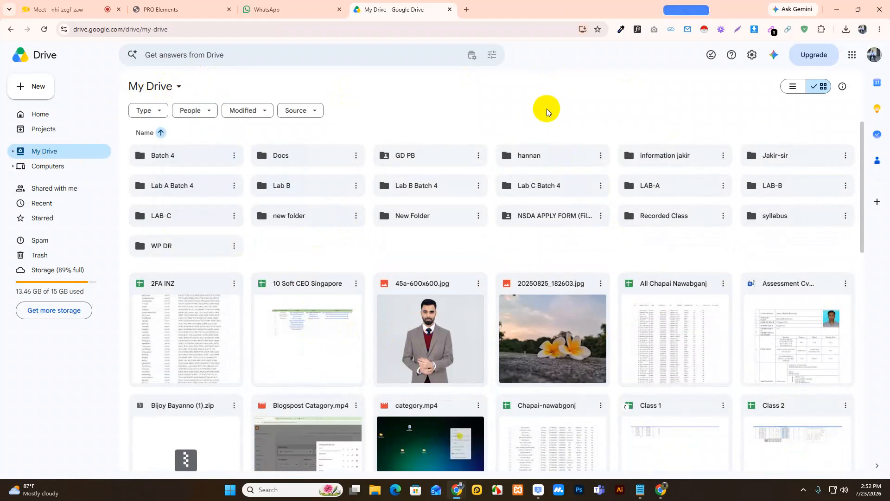
Open the LAB-A folder, preview the Screenshot_24 landing page image enlarged, and close the preview
{"action": "double_click", "coordinate": [666, 186]}
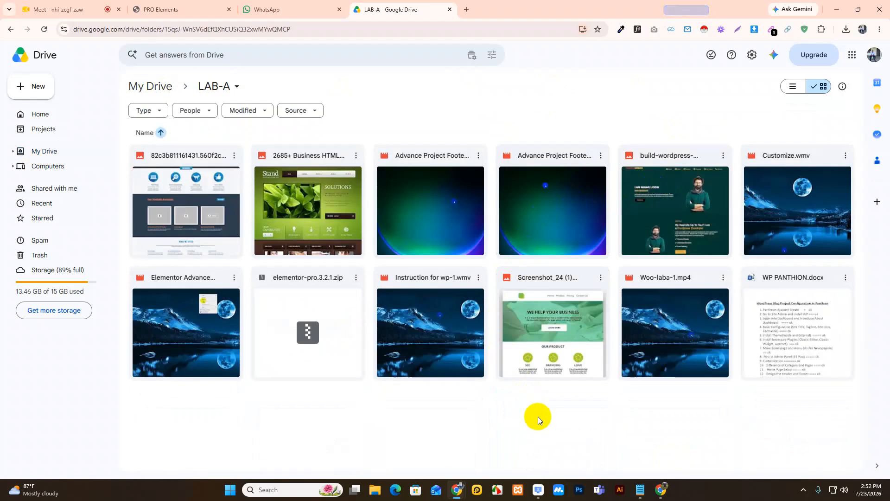
{"action": "double_click", "coordinate": [559, 352]}
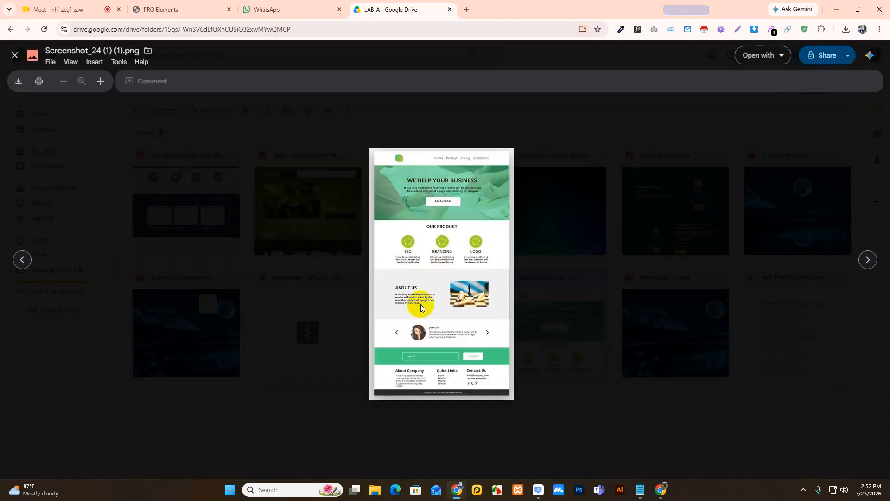
{"action": "scroll", "coordinate": [421, 306], "scroll_direction": "up", "scroll_amount": 2}
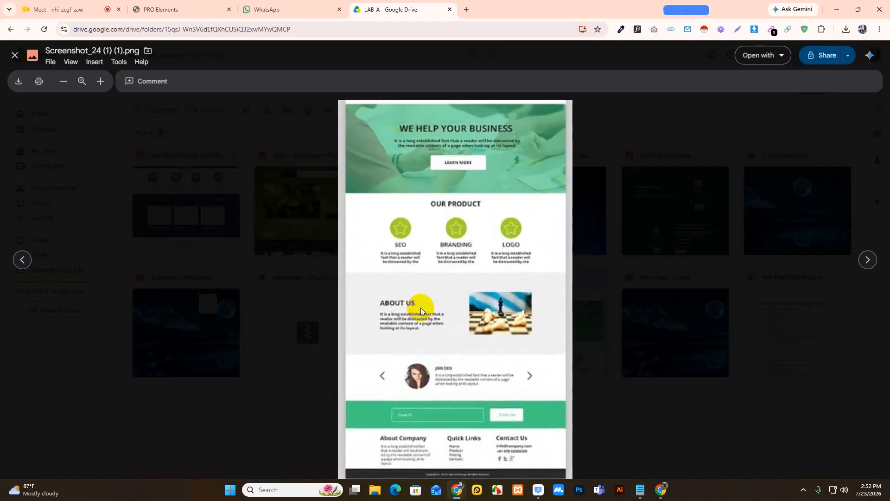
{"action": "key", "text": "Escape"}
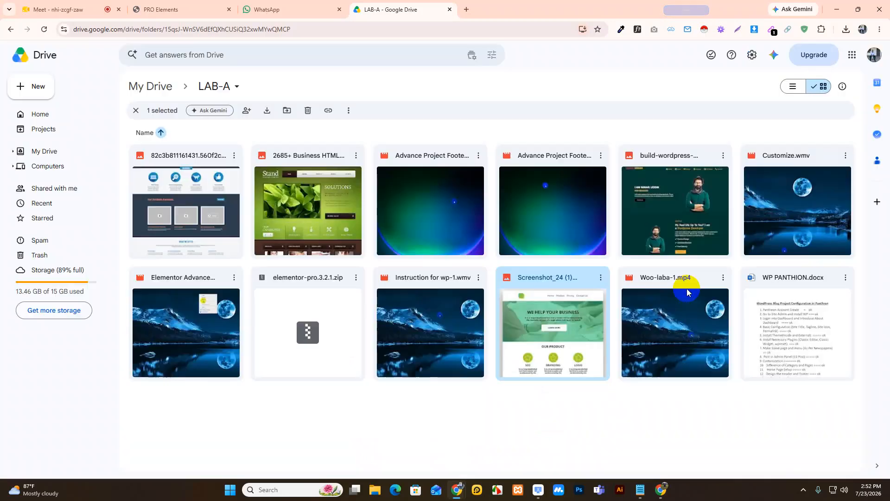
View the build-wordpress-elementor-pro-landing-page-design image, then the two website design images at the start of the LAB-A folder
{"action": "double_click", "coordinate": [680, 238]}
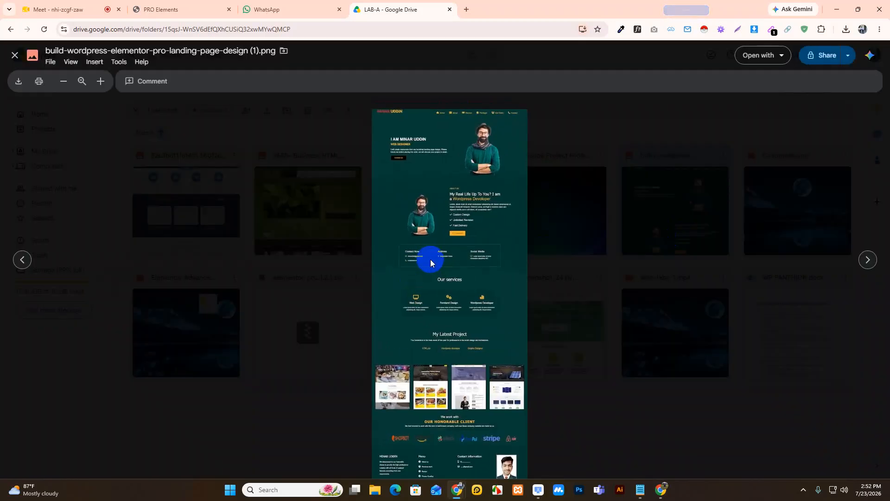
{"action": "scroll", "coordinate": [431, 260], "scroll_direction": "up", "scroll_amount": 3}
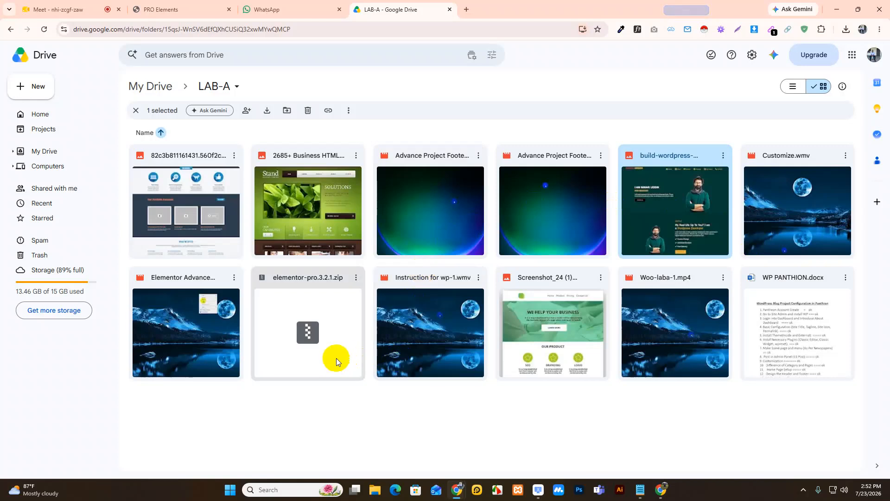
{"action": "left_click", "coordinate": [285, 227]}
{"action": "left_click", "coordinate": [196, 217]}
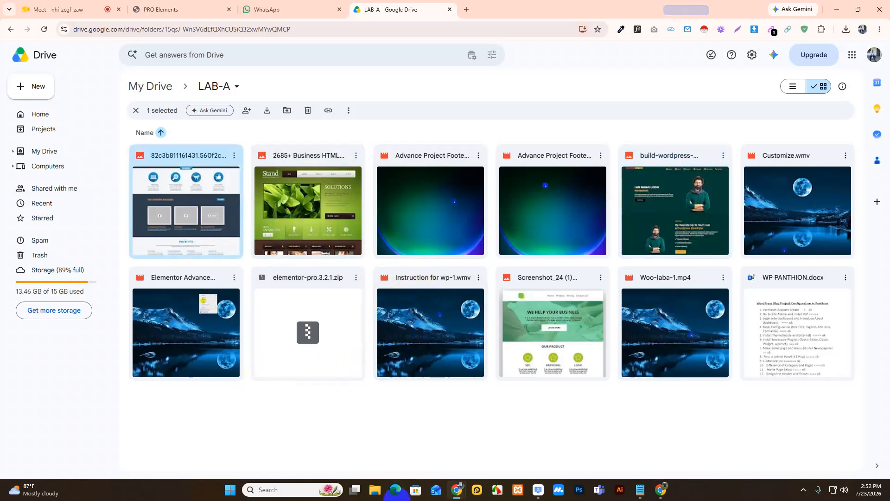
Switch back to the browser window with the Elementor editor and look through the Contact page content
{"action": "left_click", "coordinate": [285, 13]}
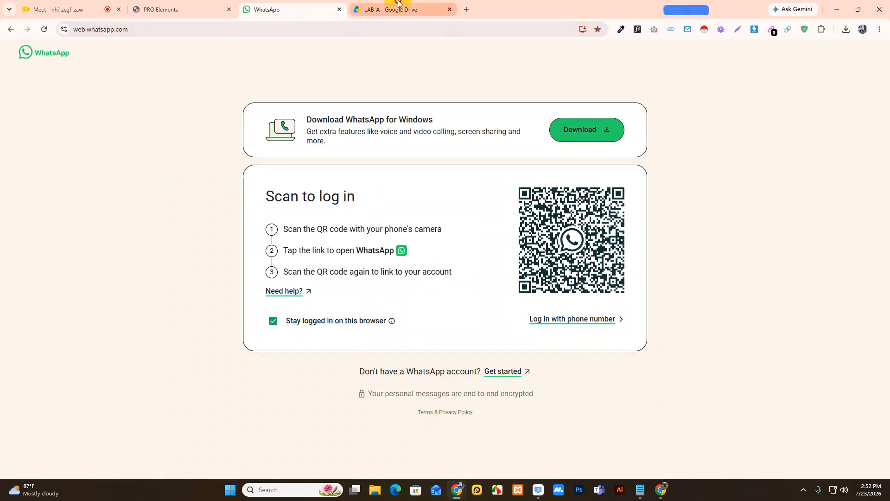
{"action": "left_click", "coordinate": [388, 9]}
{"action": "left_click", "coordinate": [837, 9]}
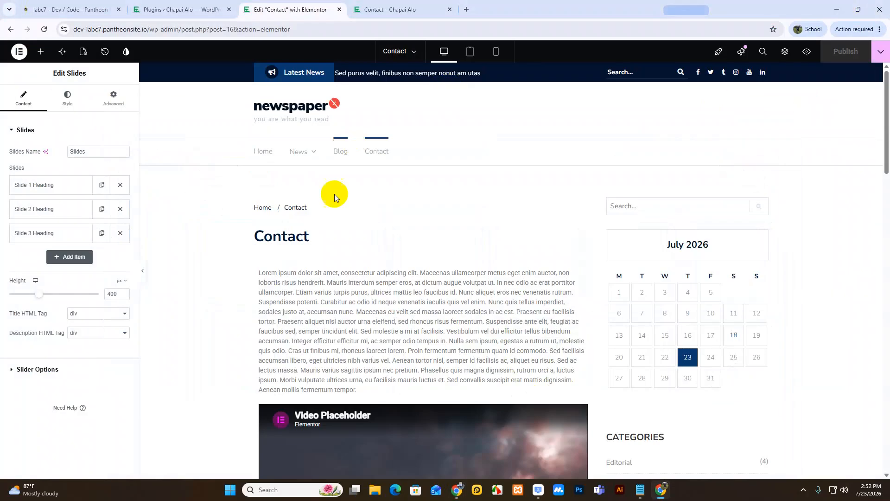
{"action": "scroll", "coordinate": [479, 293], "scroll_direction": "down", "scroll_amount": 20}
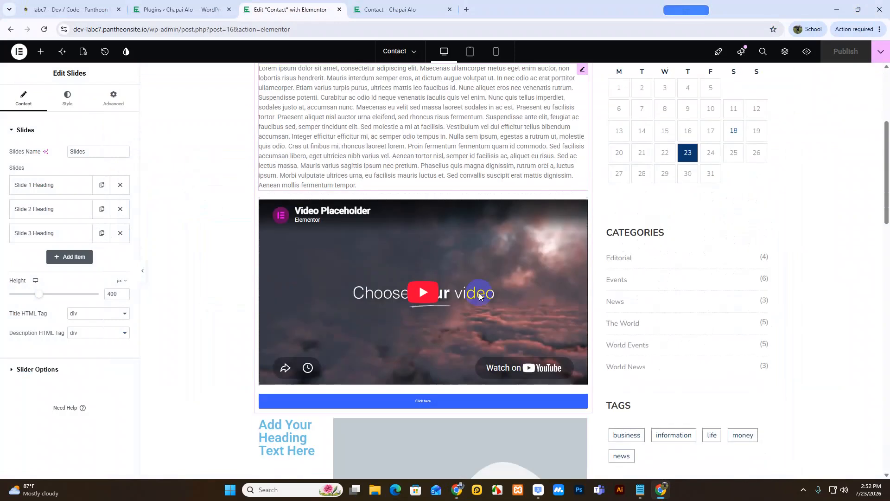
{"action": "scroll", "coordinate": [479, 293], "scroll_direction": "up", "scroll_amount": 20}
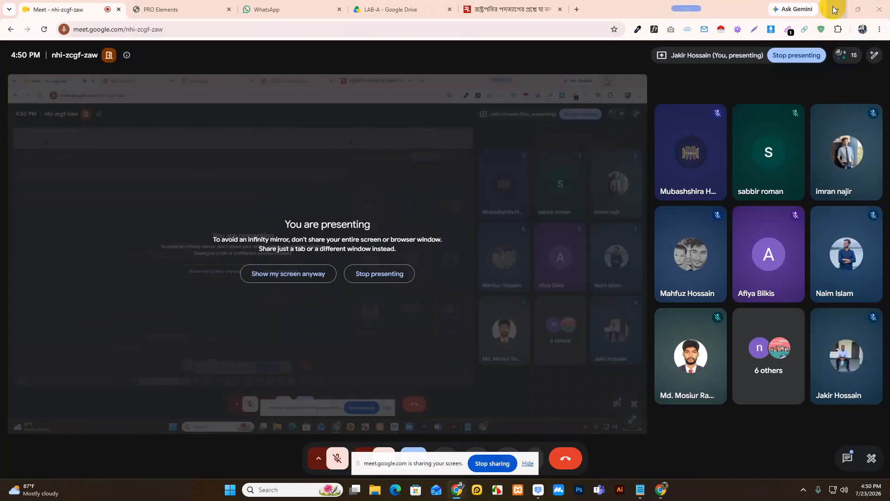
Put the Google Meet window away and open the list of all pages in the Chapai Alo WordPress admin
{"action": "left_click", "coordinate": [835, 9]}
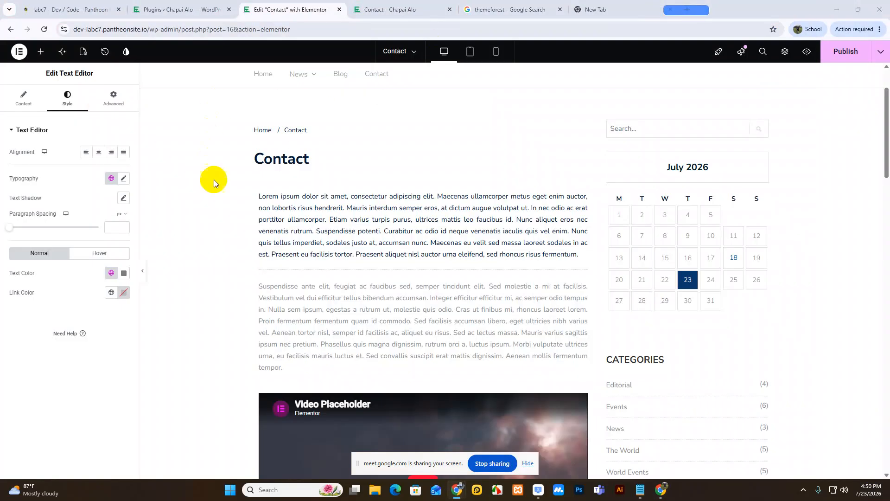
{"action": "left_click", "coordinate": [189, 4]}
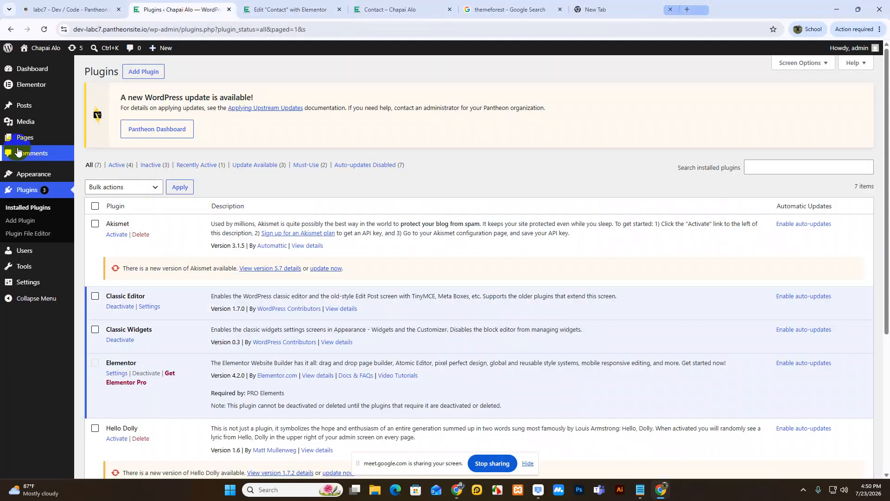
{"action": "mouse_move", "coordinate": [73, 144]}
{"action": "left_click", "coordinate": [103, 139]}
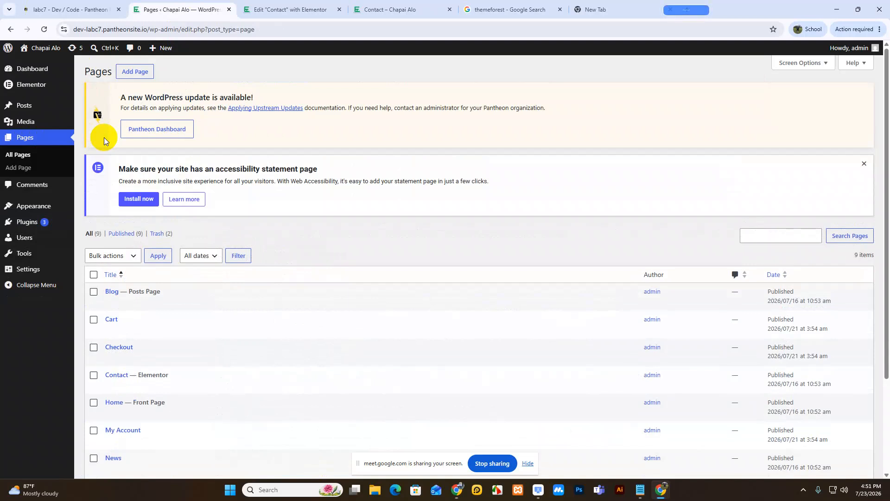
Open the Contact page with Elementor in a new tab, switch to it, and dismiss the Meet Angie popup
{"action": "scroll", "coordinate": [242, 235], "scroll_direction": "down", "scroll_amount": 3}
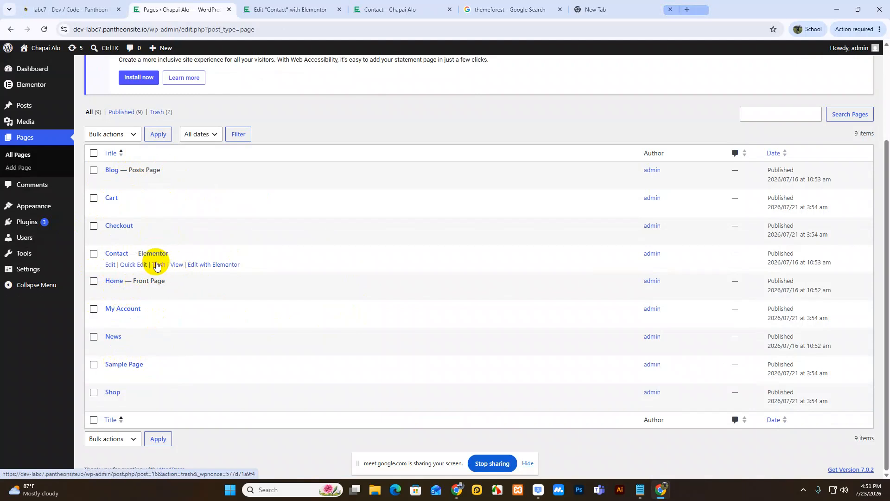
{"action": "left_click", "coordinate": [205, 266]}
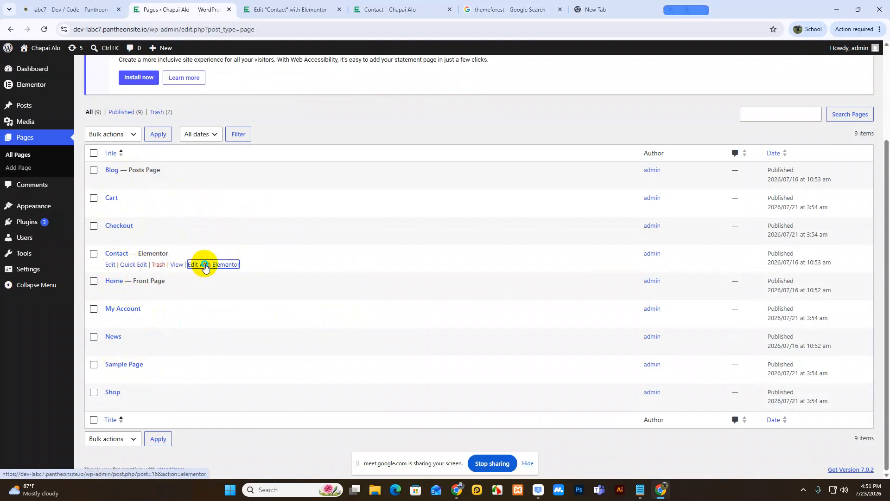
{"action": "right_click", "coordinate": [205, 266]}
{"action": "left_click", "coordinate": [225, 274]}
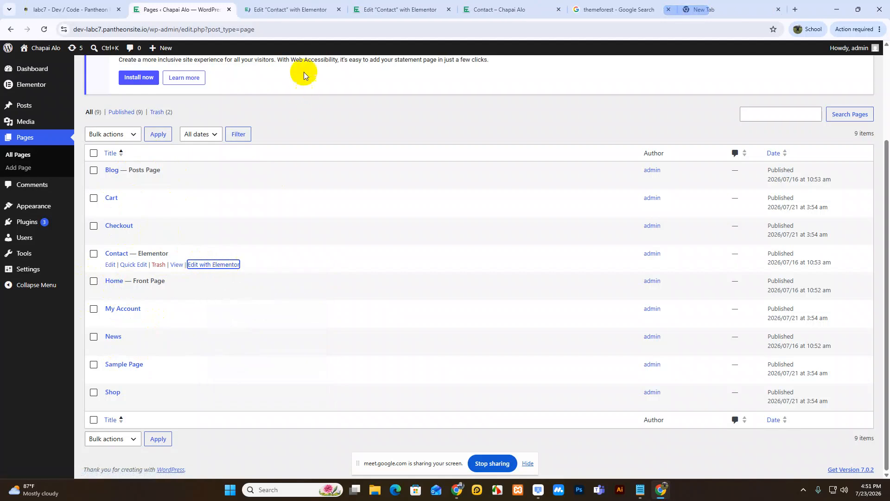
{"action": "left_click", "coordinate": [299, 10]}
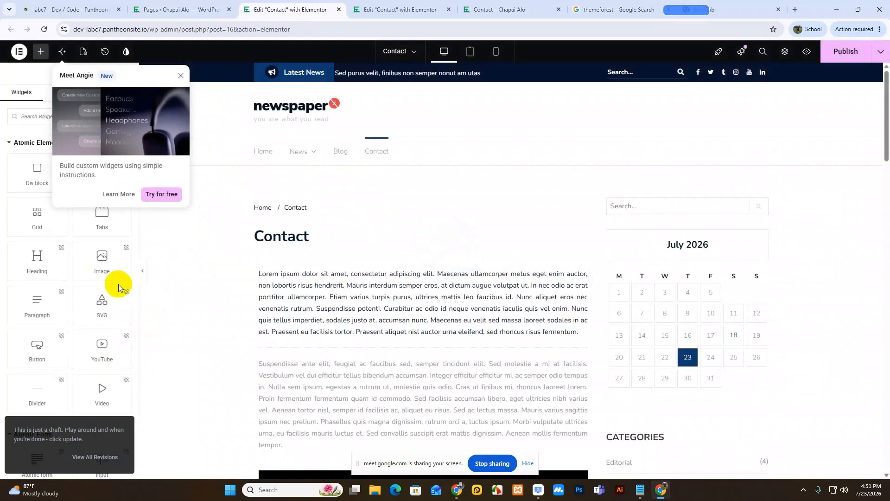
{"action": "left_click", "coordinate": [182, 76]}
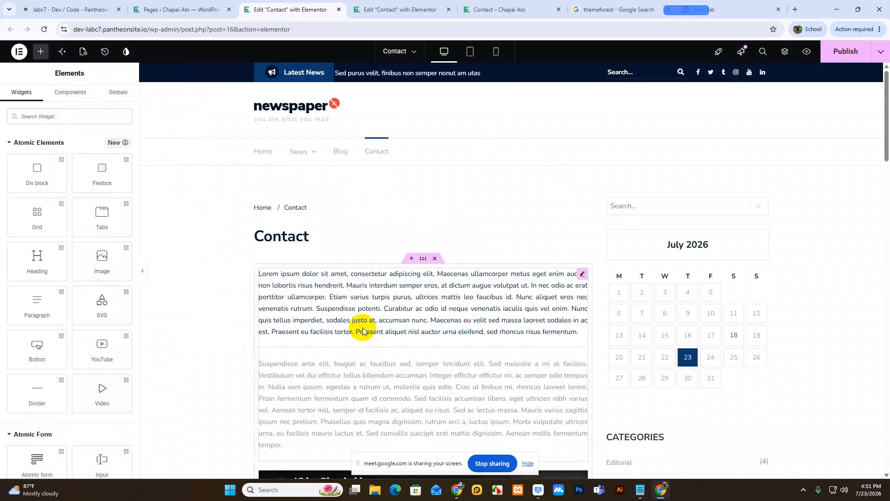
Preview the Contact page's changes, close the preview, and view the page's element structure
{"action": "left_click", "coordinate": [827, 61]}
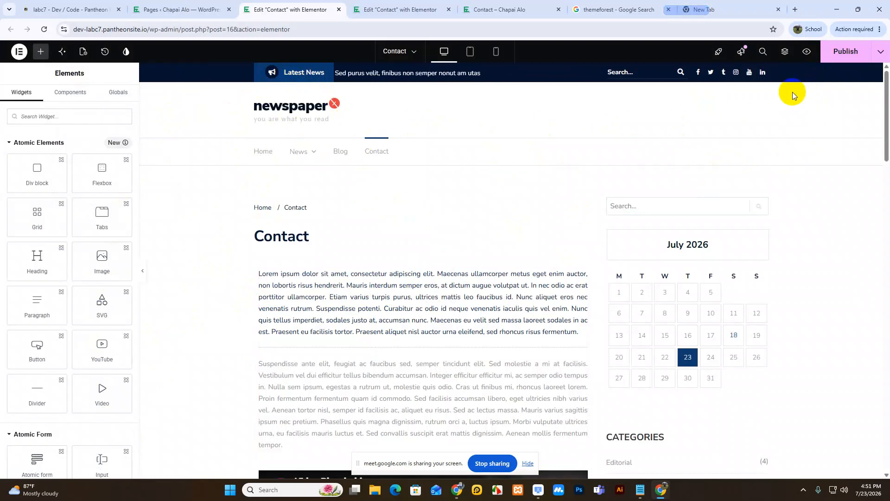
{"action": "left_click", "coordinate": [806, 53]}
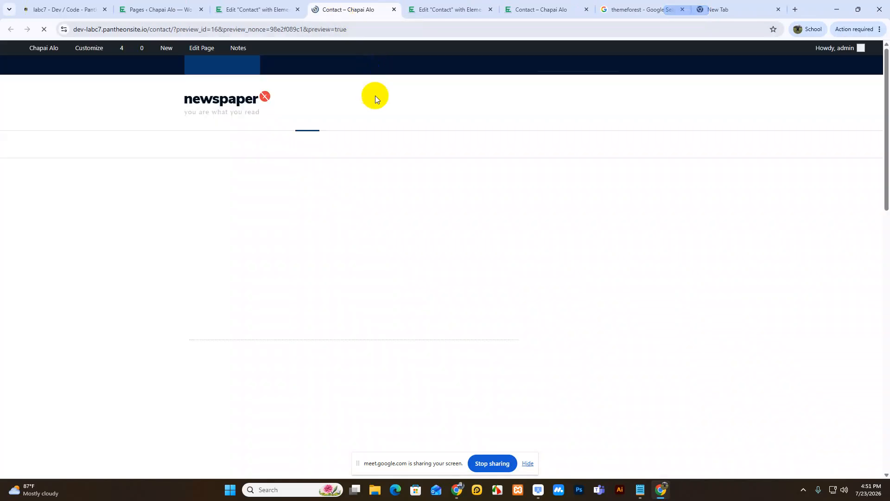
{"action": "left_click", "coordinate": [393, 9]}
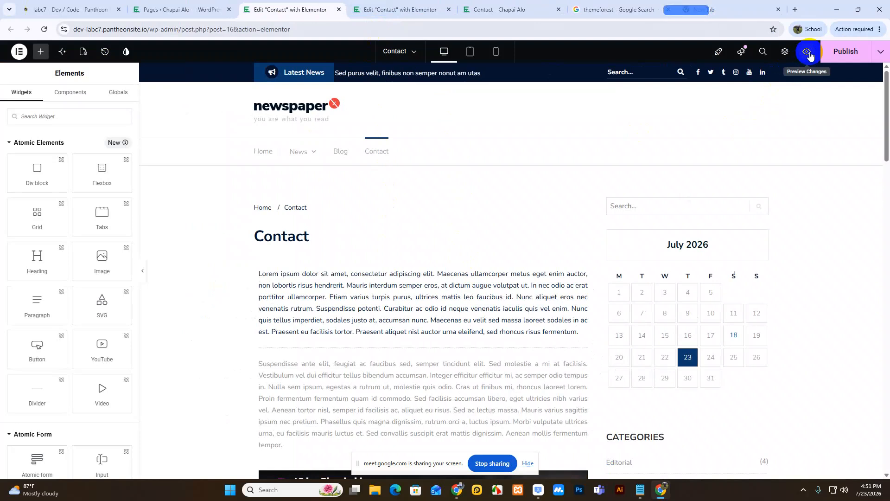
{"action": "left_click", "coordinate": [785, 53]}
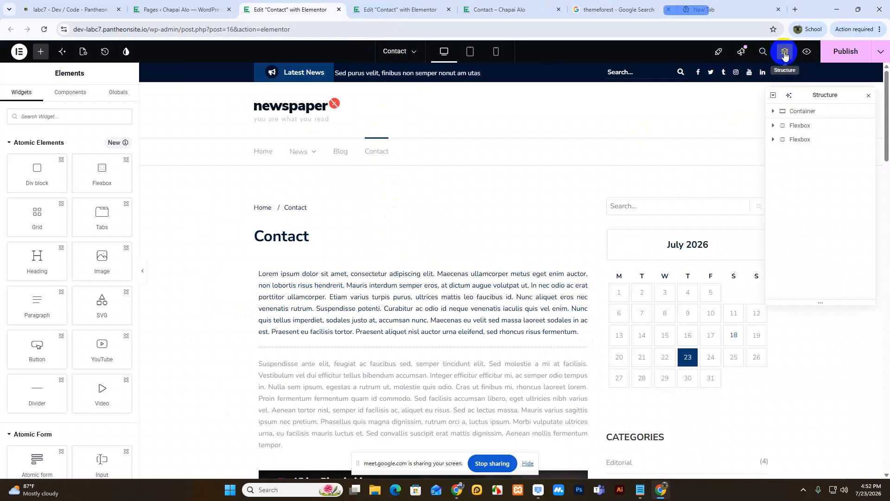
{"action": "left_click", "coordinate": [869, 95]}
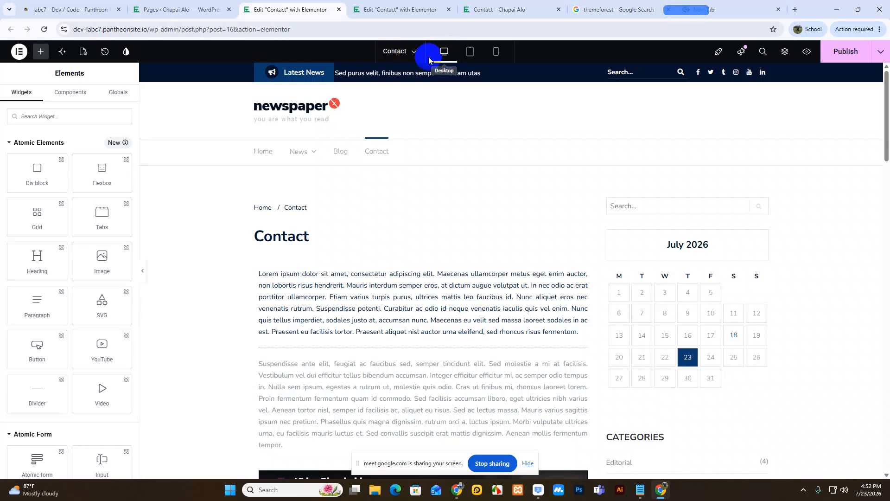
Look at the editor's recent pages list, then check the Contact page's action history and revisions
{"action": "left_click", "coordinate": [411, 54]}
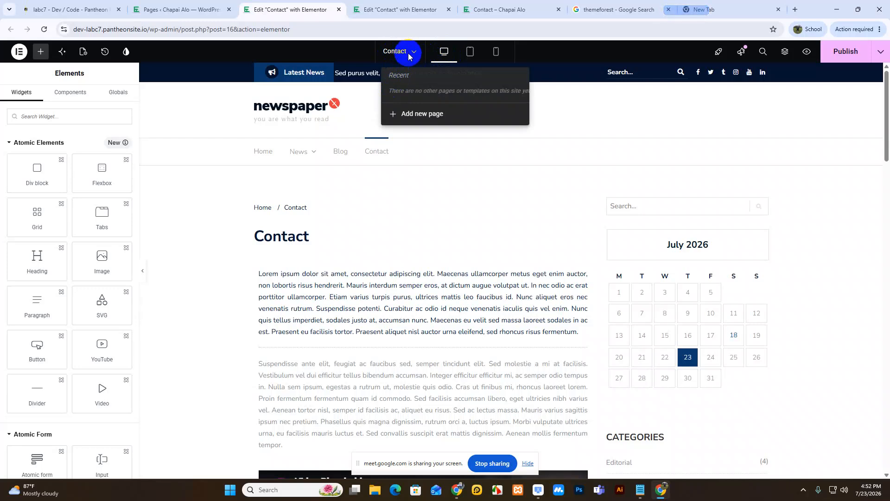
{"action": "left_click", "coordinate": [233, 100]}
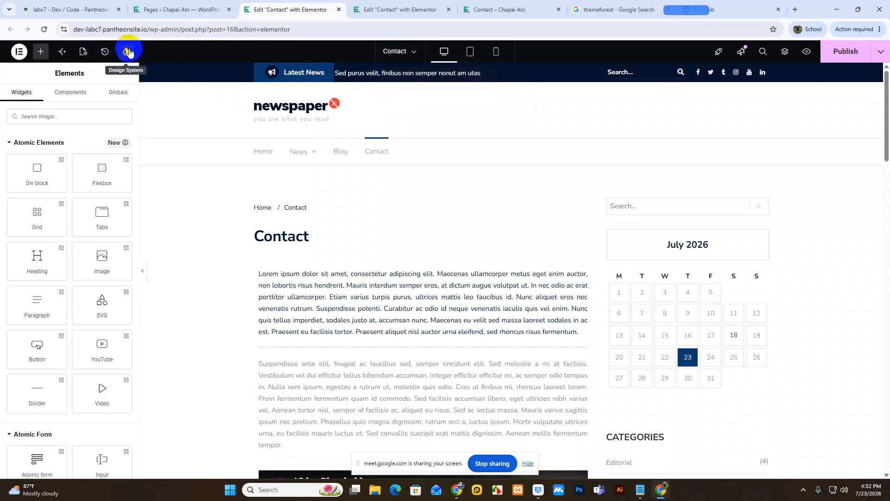
{"action": "left_click", "coordinate": [107, 52]}
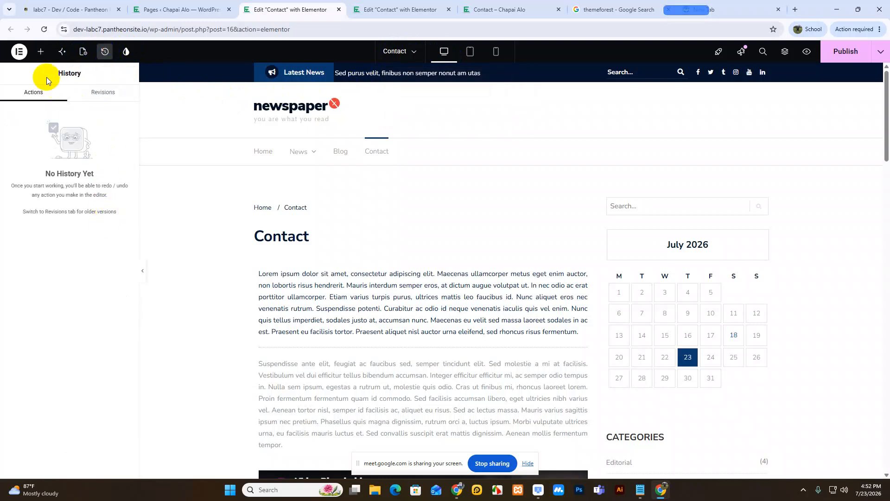
{"action": "left_click", "coordinate": [100, 93]}
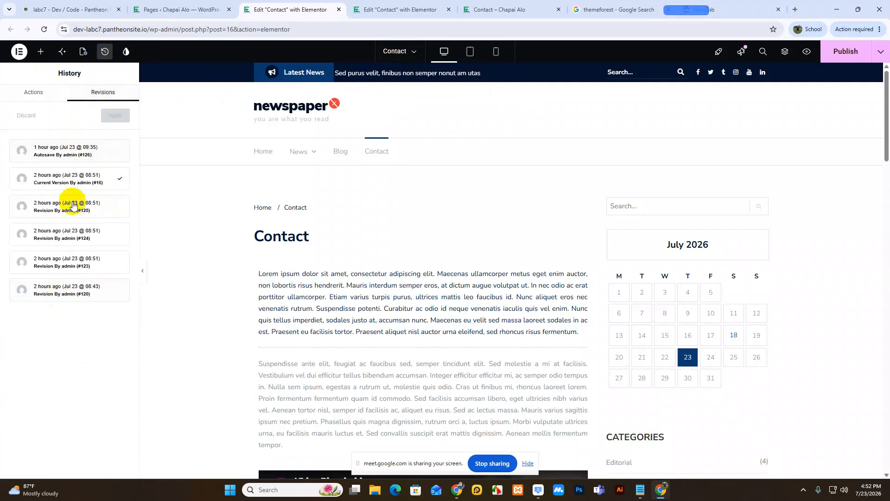
Open the Contact page's settings and check the page layout options against the page as shown in the Default layout
{"action": "left_click", "coordinate": [80, 56]}
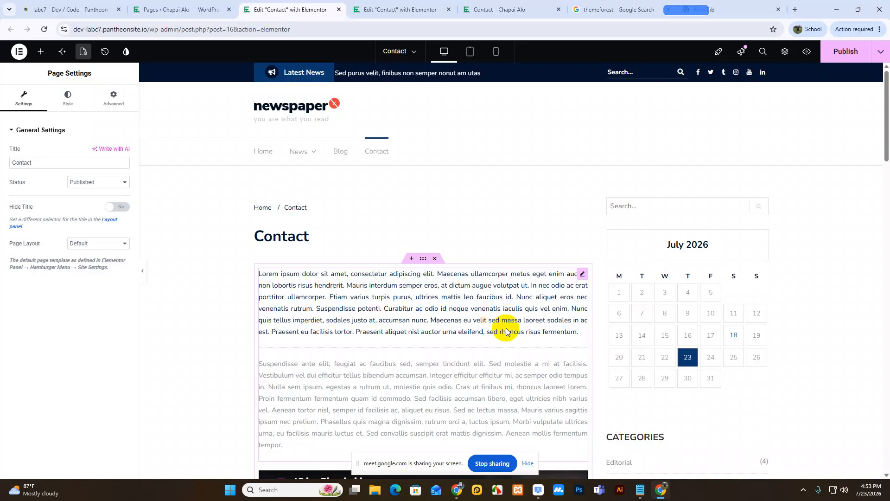
{"action": "left_click", "coordinate": [121, 243]}
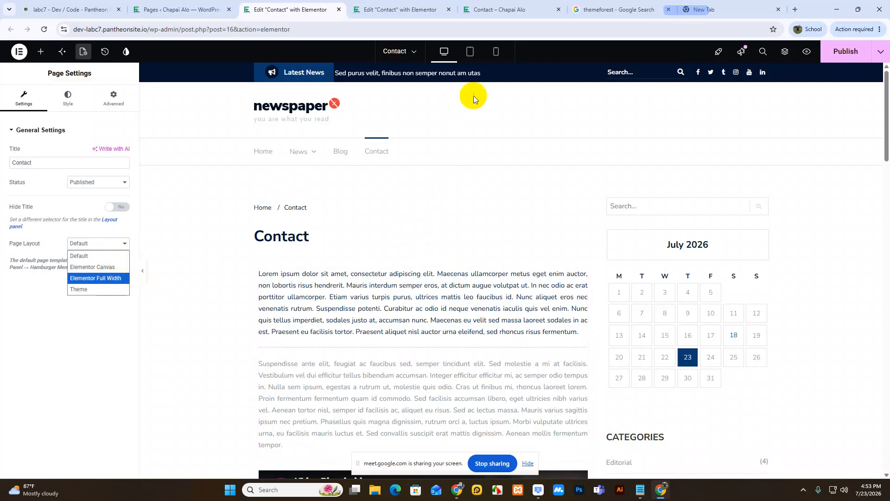
{"action": "scroll", "coordinate": [443, 294], "scroll_direction": "down", "scroll_amount": 7}
{"action": "scroll", "coordinate": [444, 294], "scroll_direction": "down", "scroll_amount": 15}
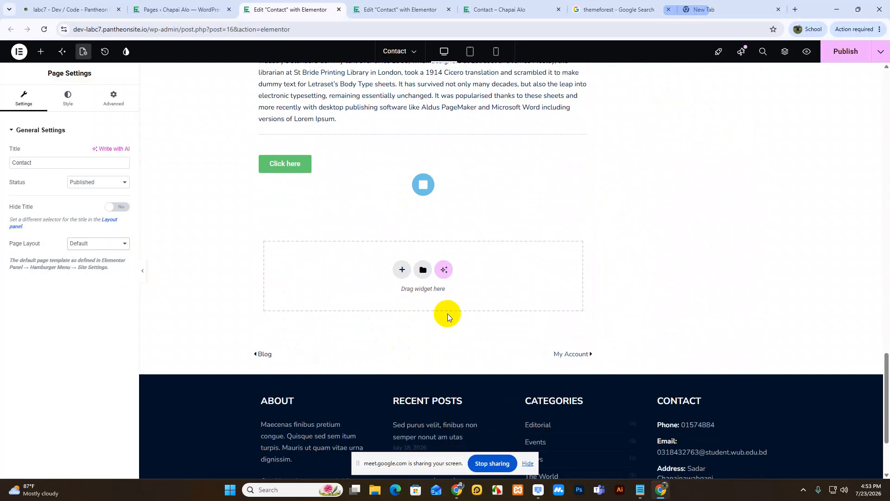
Switch the Contact page's layout to Elementor Canvas and look through the whole page
{"action": "left_click", "coordinate": [95, 243]}
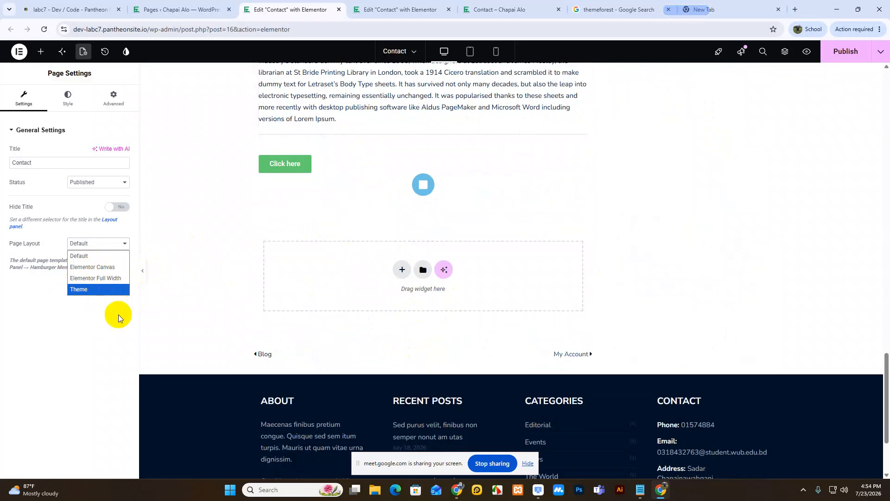
{"action": "left_click", "coordinate": [93, 267]}
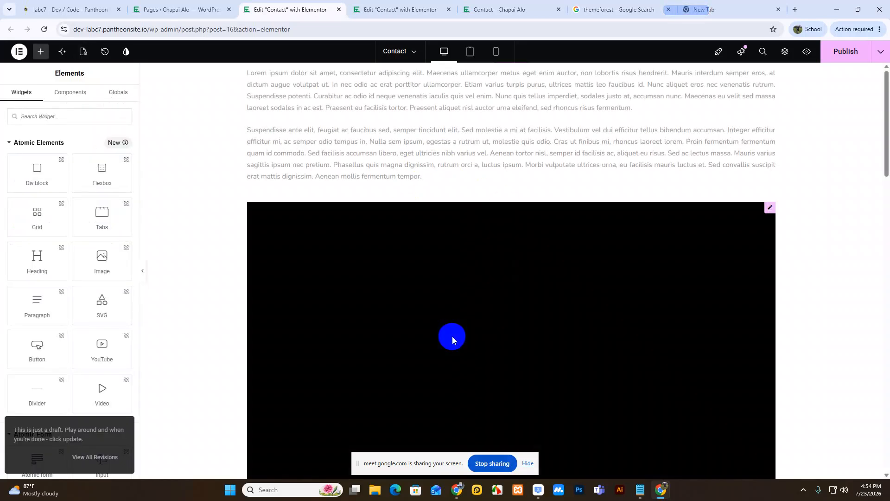
{"action": "scroll", "coordinate": [501, 201], "scroll_direction": "down", "scroll_amount": 7}
{"action": "scroll", "coordinate": [502, 201], "scroll_direction": "down", "scroll_amount": 18}
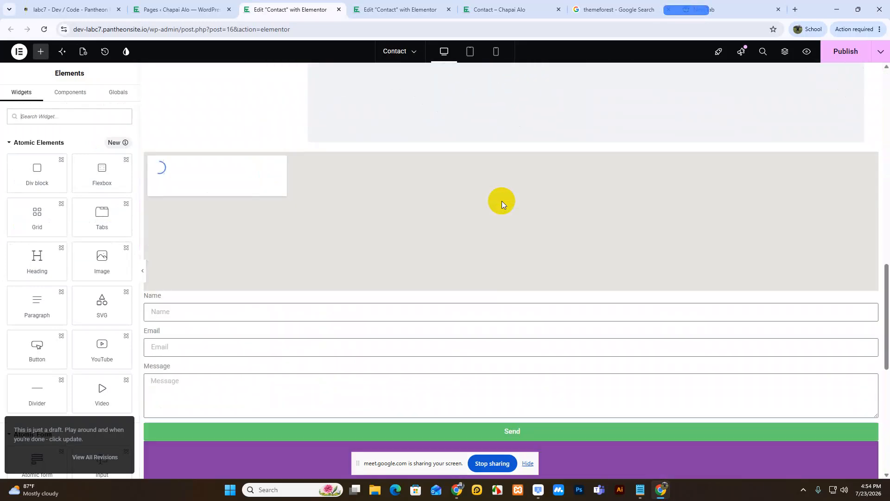
{"action": "scroll", "coordinate": [501, 201], "scroll_direction": "up", "scroll_amount": 9}
{"action": "scroll", "coordinate": [502, 201], "scroll_direction": "up", "scroll_amount": 10}
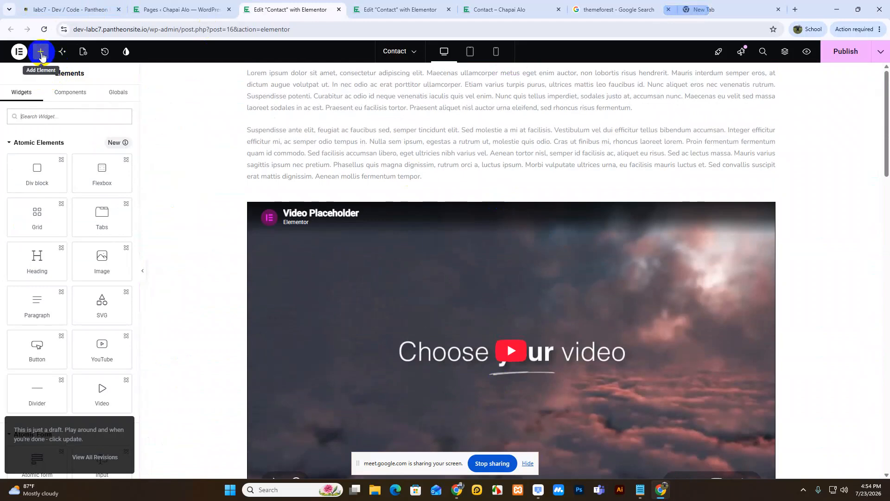
Change the page layout to Elementor Full Width and look through the page from header to footer
{"action": "left_click", "coordinate": [84, 53]}
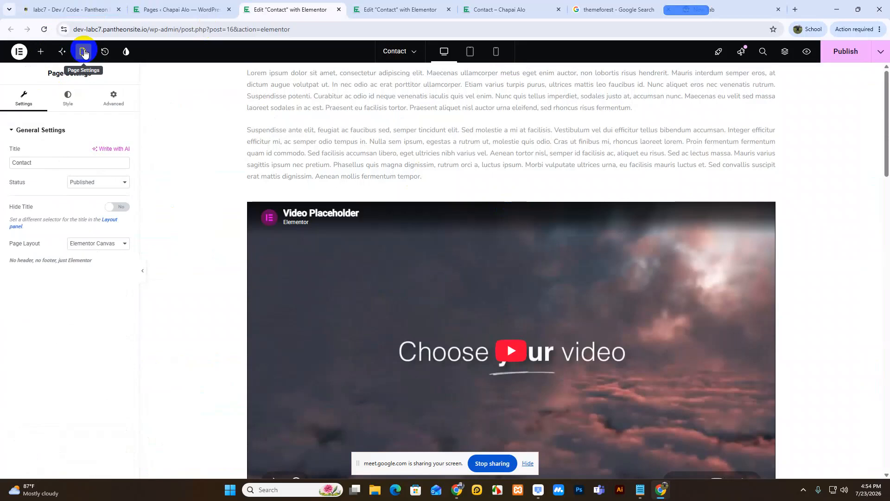
{"action": "left_click", "coordinate": [100, 243]}
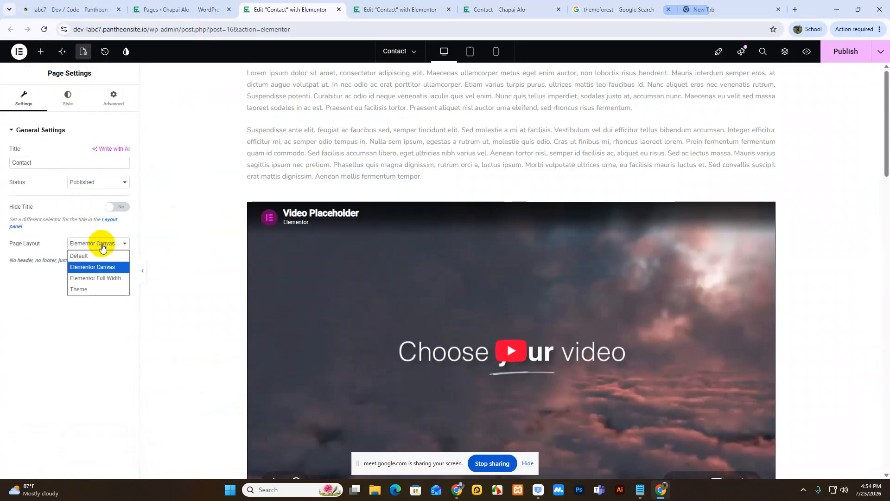
{"action": "left_click", "coordinate": [102, 278]}
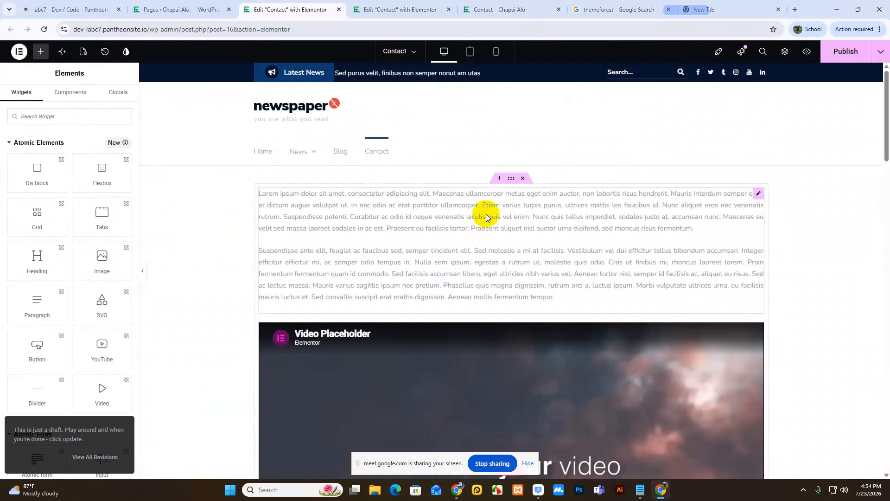
{"action": "scroll", "coordinate": [486, 217], "scroll_direction": "down", "scroll_amount": 20}
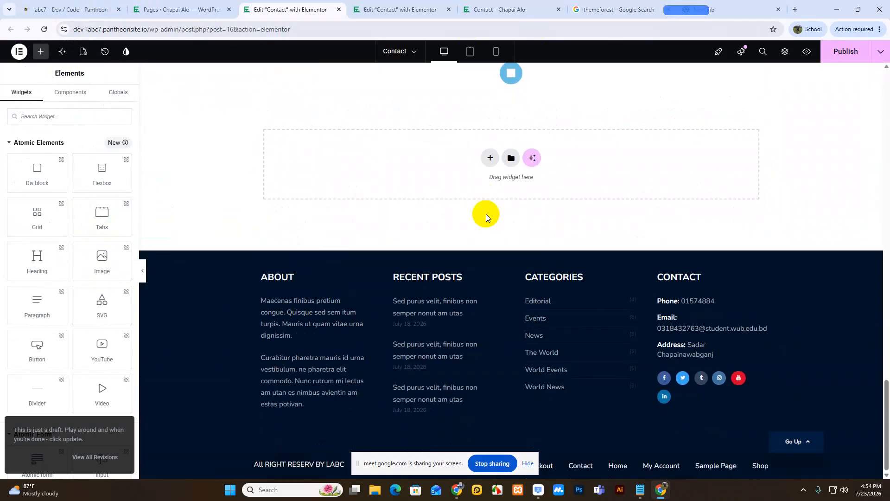
{"action": "scroll", "coordinate": [486, 216], "scroll_direction": "up", "scroll_amount": 10}
{"action": "scroll", "coordinate": [486, 217], "scroll_direction": "up", "scroll_amount": 15}
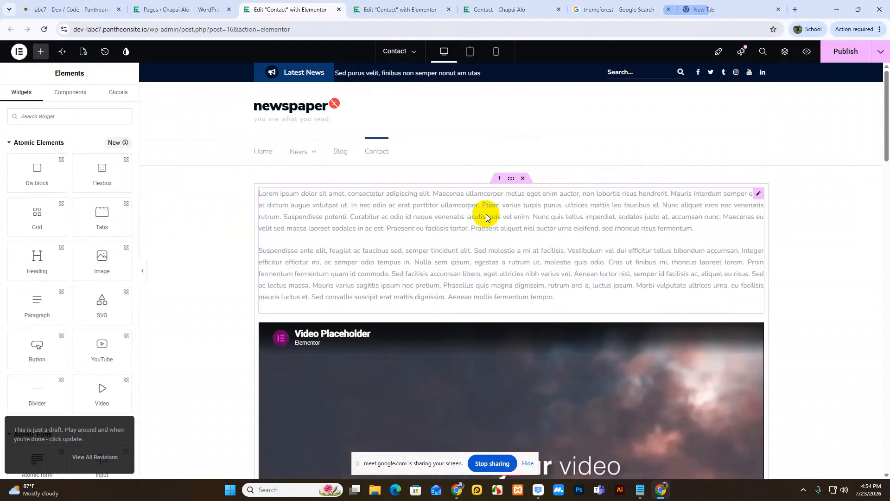
Set the Contact page's layout to Theme and look over the reloaded page
{"action": "left_click", "coordinate": [83, 53]}
{"action": "left_click", "coordinate": [90, 242]}
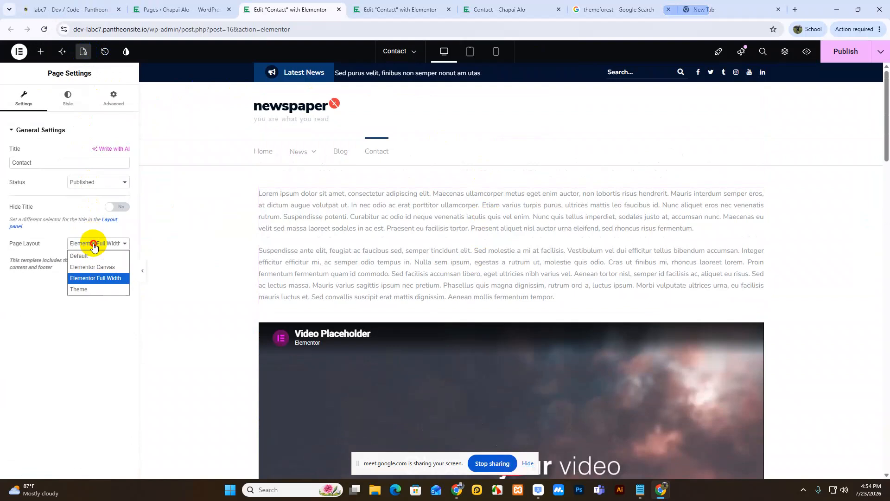
{"action": "left_click", "coordinate": [85, 289]}
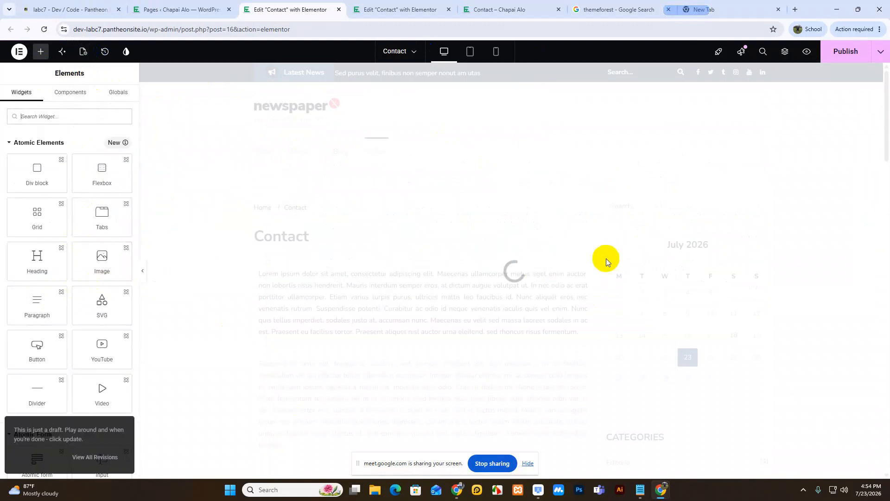
{"action": "scroll", "coordinate": [510, 284], "scroll_direction": "down", "scroll_amount": 8}
{"action": "scroll", "coordinate": [511, 284], "scroll_direction": "up", "scroll_amount": 8}
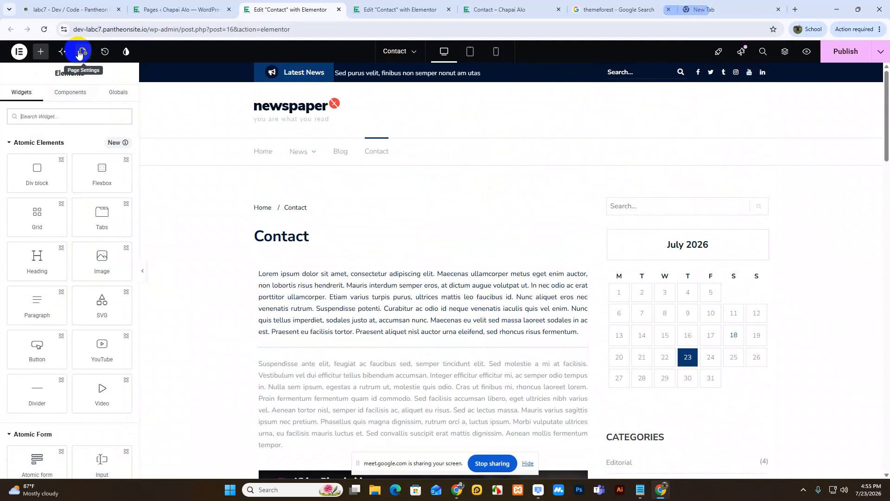
Review the page layout options again without changing them, and browse the available widgets
{"action": "left_click", "coordinate": [80, 53]}
{"action": "left_click", "coordinate": [90, 247]}
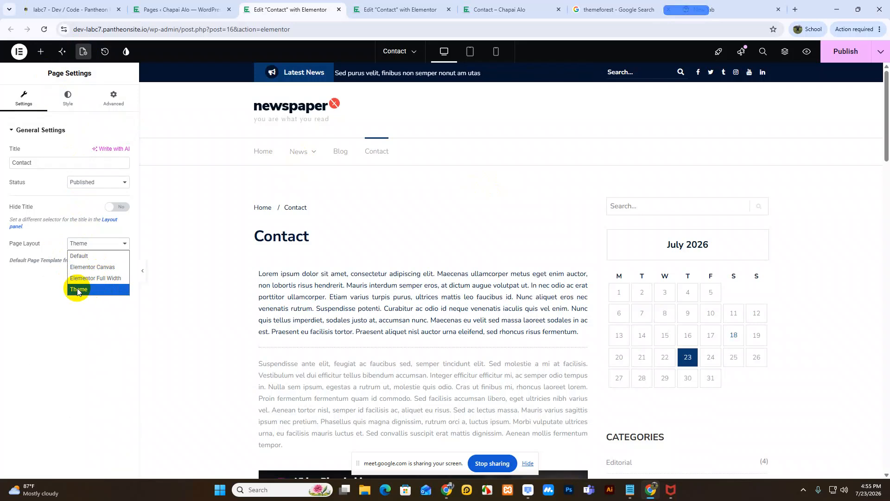
{"action": "left_click", "coordinate": [212, 148]}
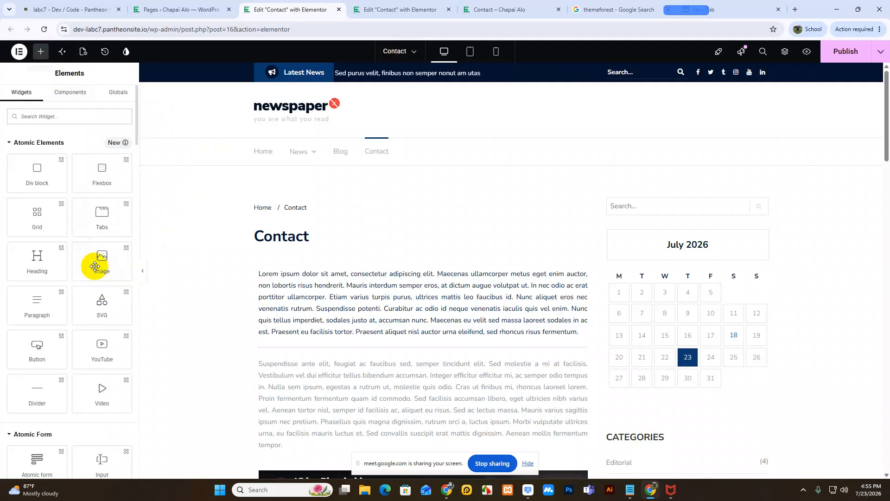
{"action": "scroll", "coordinate": [95, 266], "scroll_direction": "down", "scroll_amount": 15}
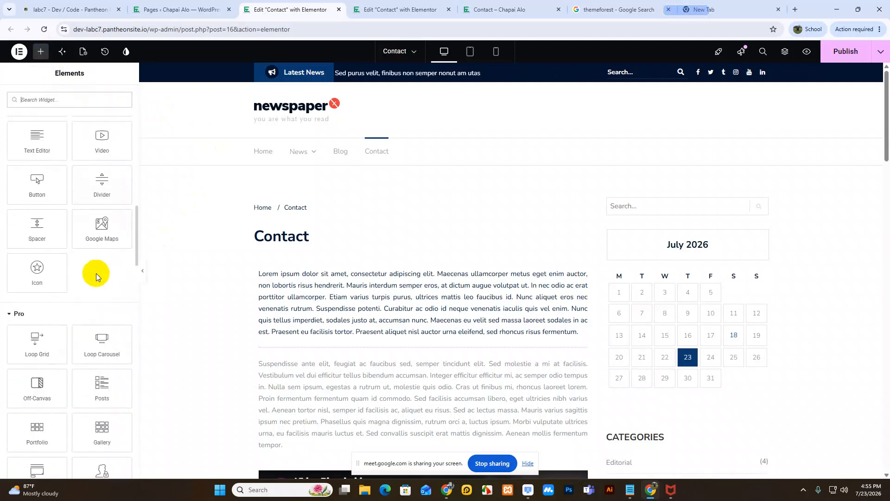
View the flexbox structure choices for a new section at the end of the page, and close the chooser
{"action": "scroll", "coordinate": [499, 308], "scroll_direction": "down", "scroll_amount": 20}
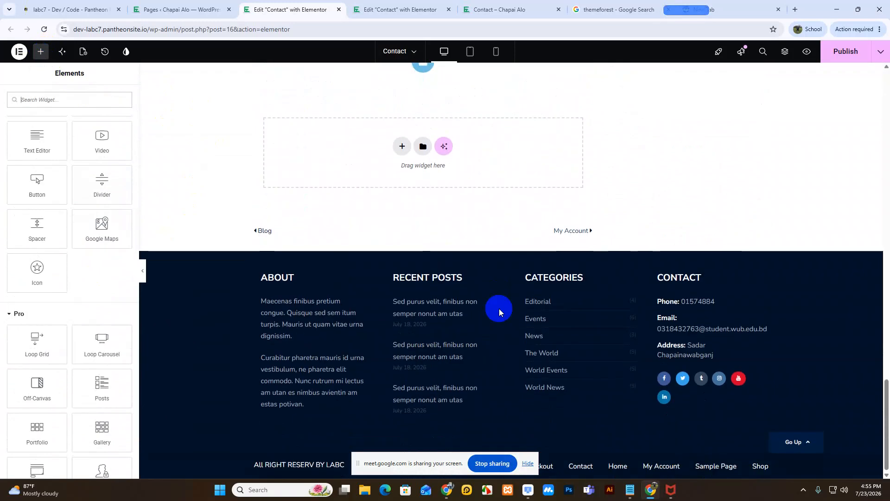
{"action": "scroll", "coordinate": [498, 308], "scroll_direction": "up", "scroll_amount": 3}
{"action": "left_click", "coordinate": [402, 285]}
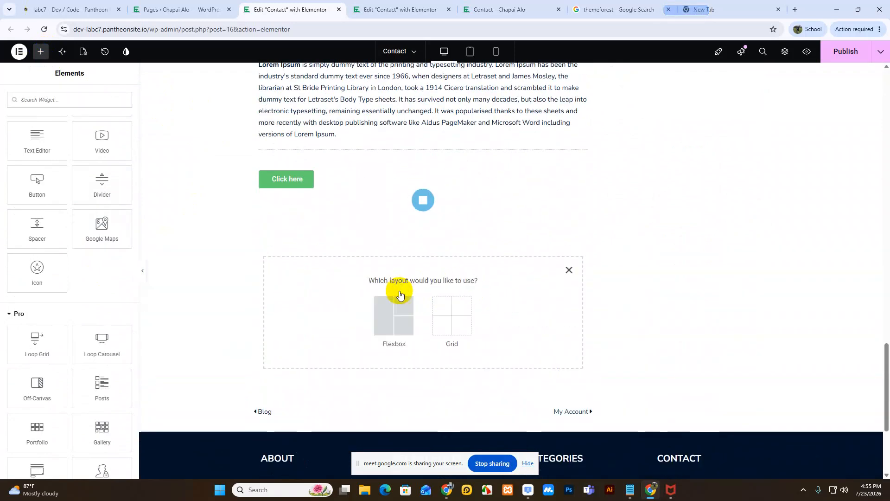
{"action": "left_click", "coordinate": [397, 306]}
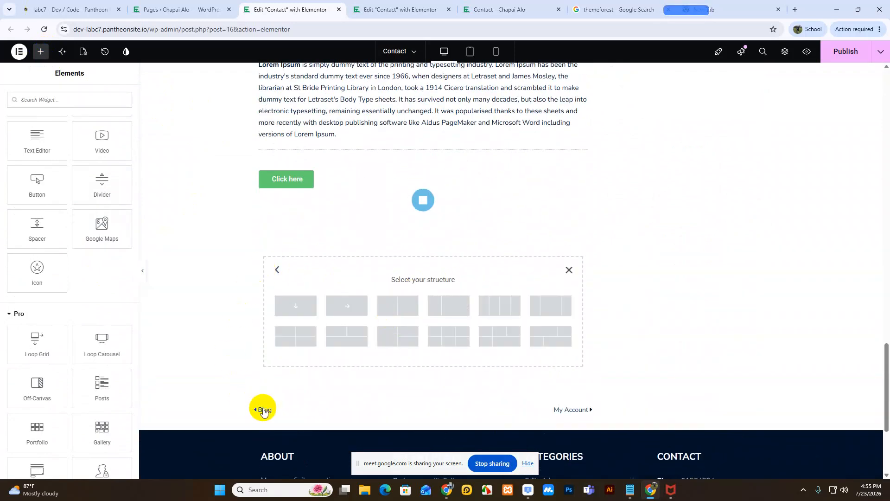
{"action": "left_click", "coordinate": [280, 267]}
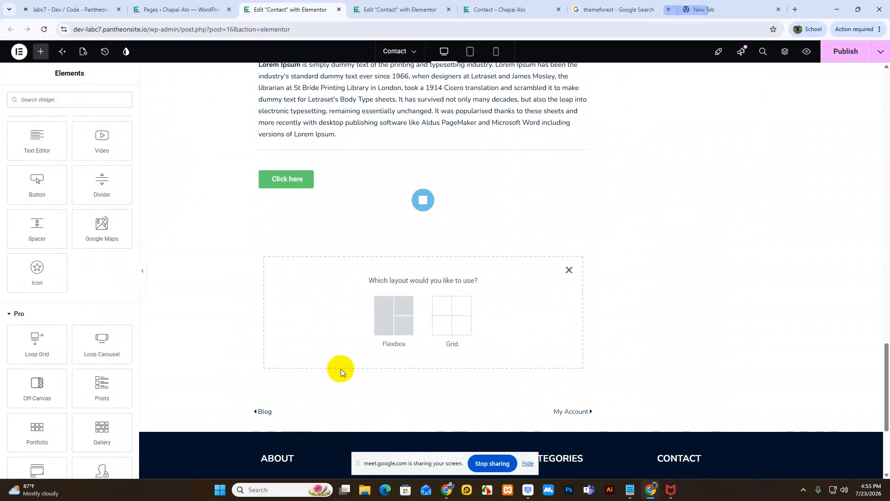
{"action": "left_click", "coordinate": [569, 270]}
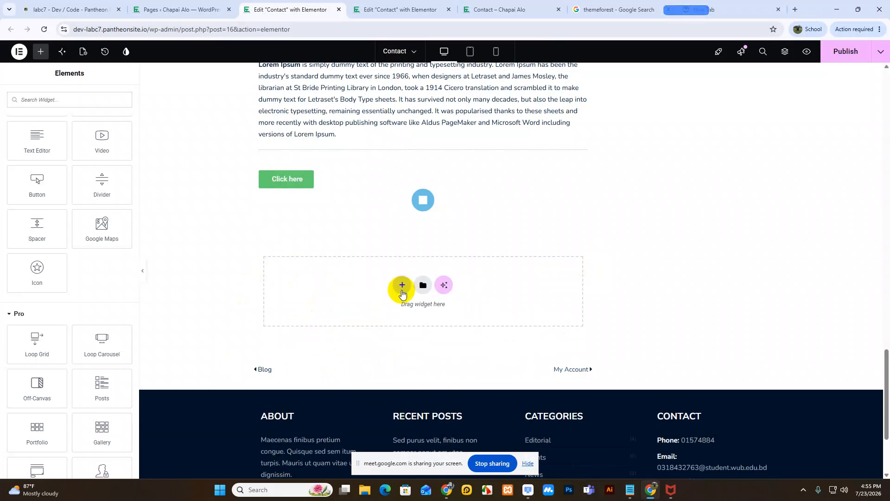
Add a flexbox section with the single-column vertical structure below the last element of the Contact page
{"action": "left_click", "coordinate": [402, 286]}
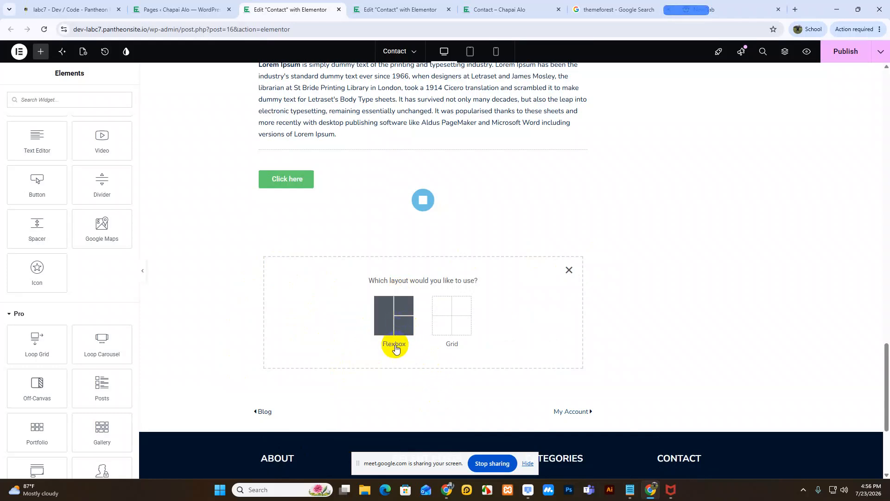
{"action": "left_click", "coordinate": [448, 332]}
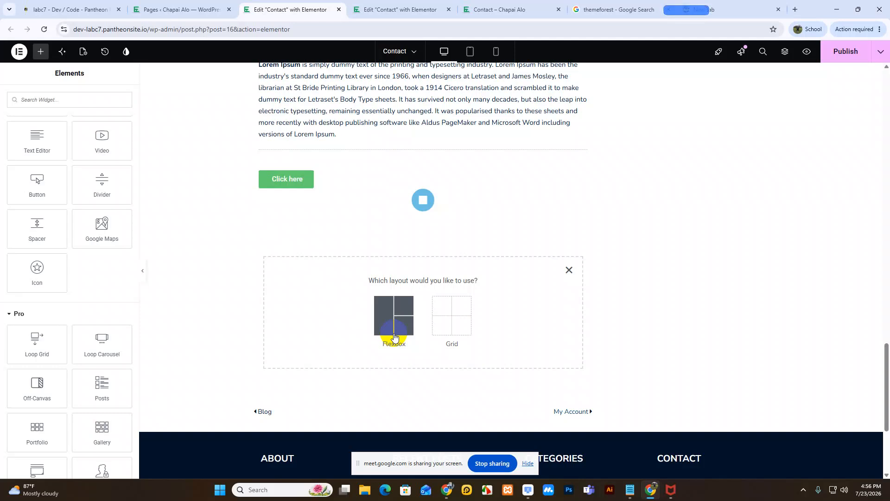
{"action": "left_click", "coordinate": [394, 334]}
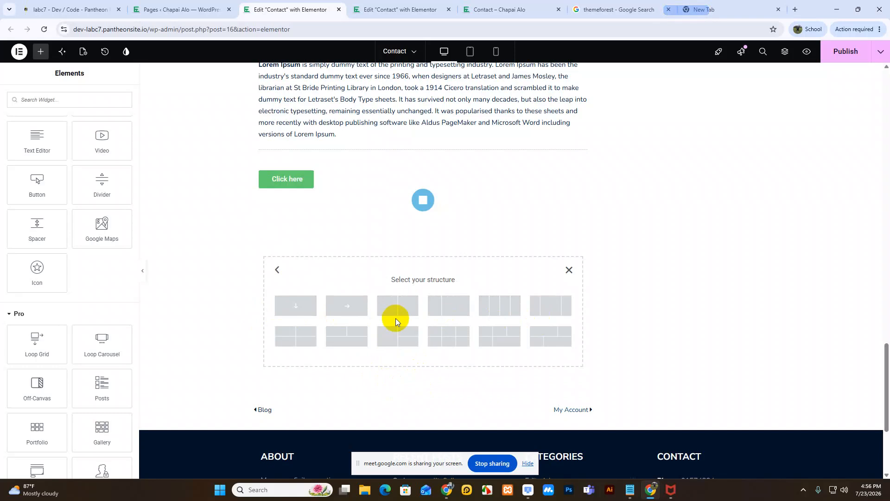
{"action": "scroll", "coordinate": [395, 318], "scroll_direction": "down", "scroll_amount": 4}
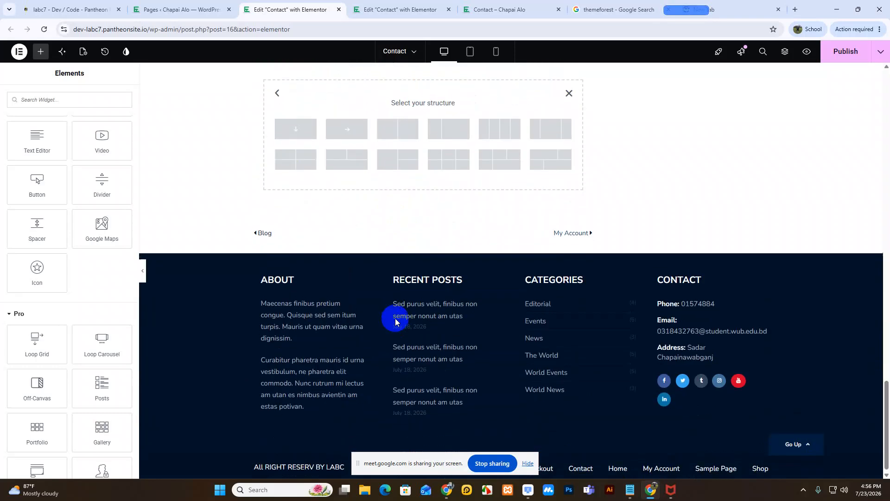
{"action": "scroll", "coordinate": [395, 318], "scroll_direction": "up", "scroll_amount": 4}
{"action": "left_click", "coordinate": [395, 318]}
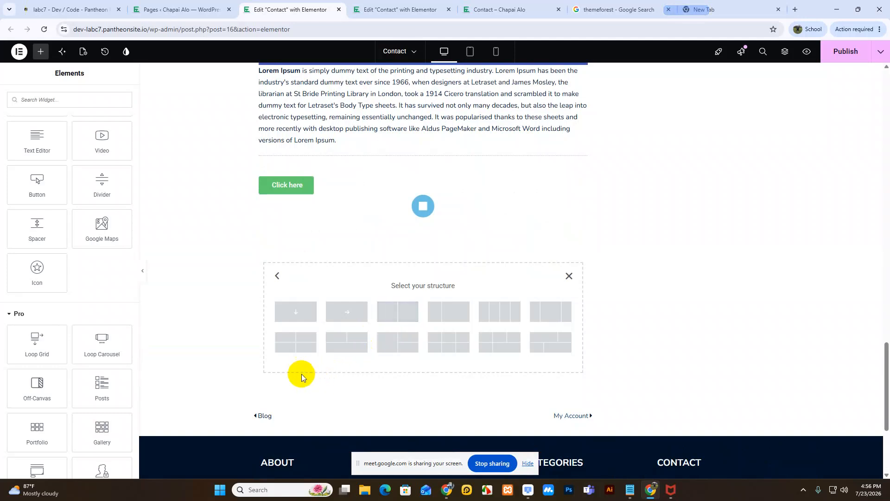
{"action": "left_click", "coordinate": [296, 318]}
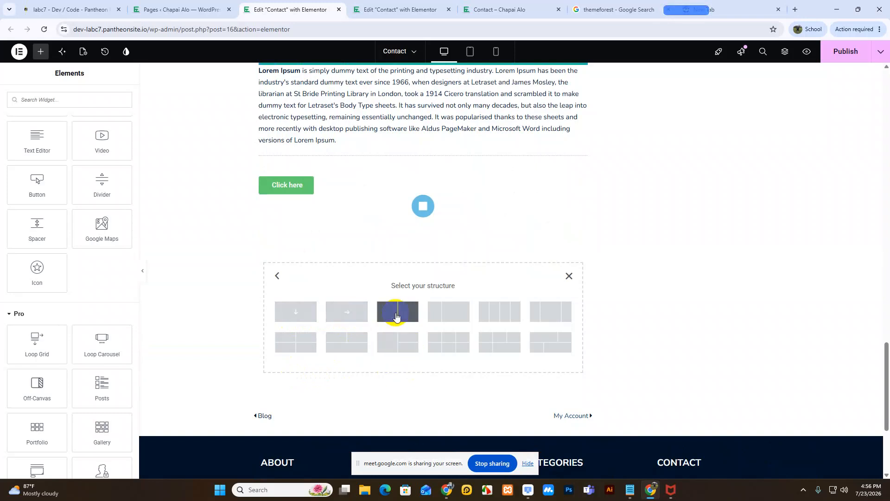
{"action": "left_click", "coordinate": [294, 312]}
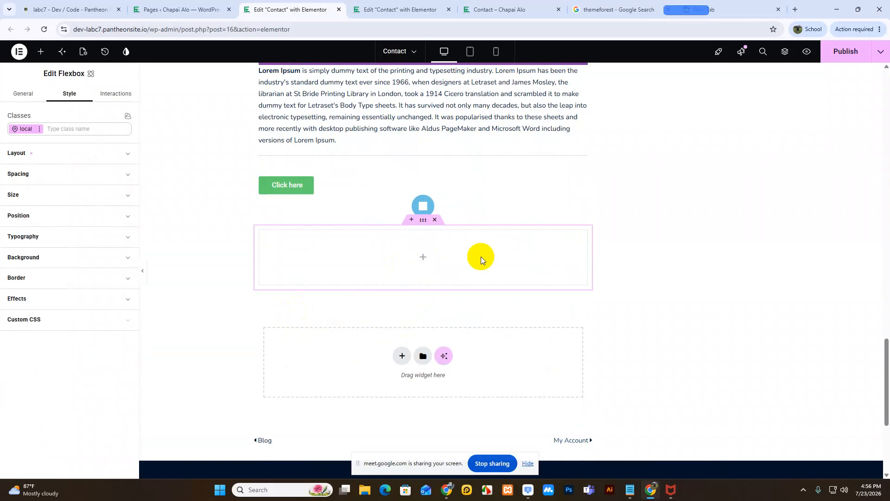
Place a basic Heading widget in the new flexbox section and dismiss the accessibility tip
{"action": "left_click", "coordinate": [42, 51]}
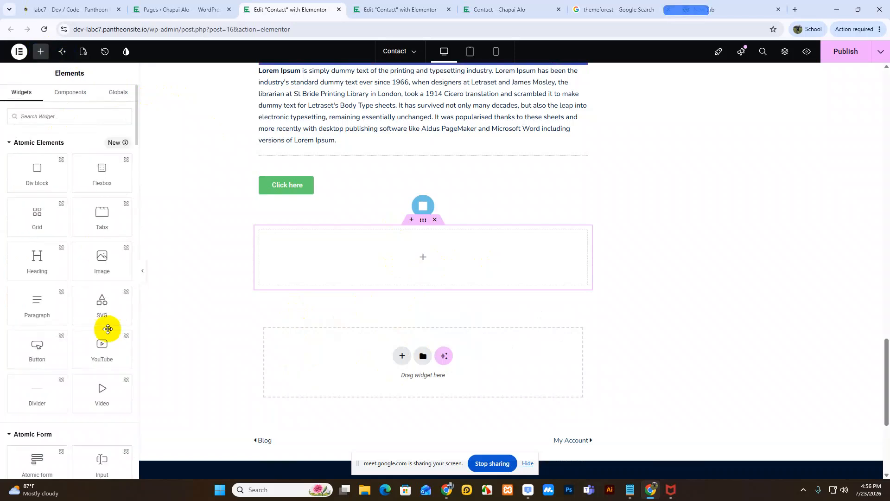
{"action": "scroll", "coordinate": [108, 351], "scroll_direction": "down", "scroll_amount": 10}
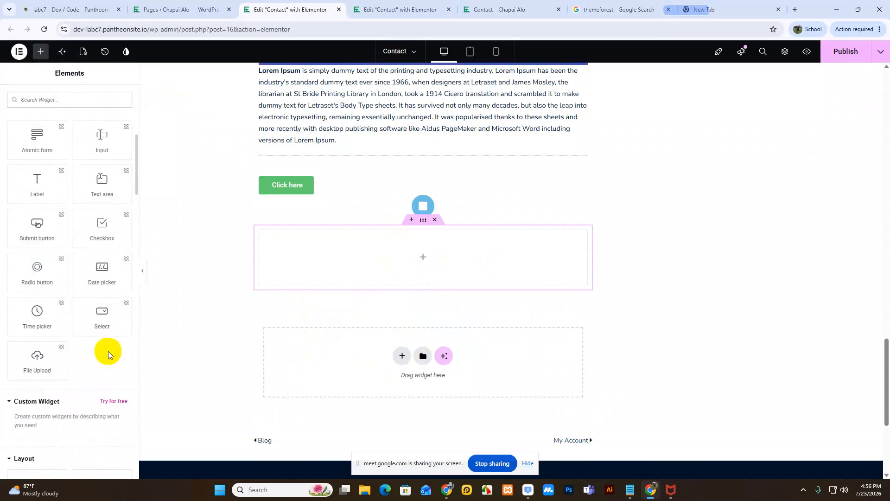
{"action": "scroll", "coordinate": [108, 351], "scroll_direction": "down", "scroll_amount": 1}
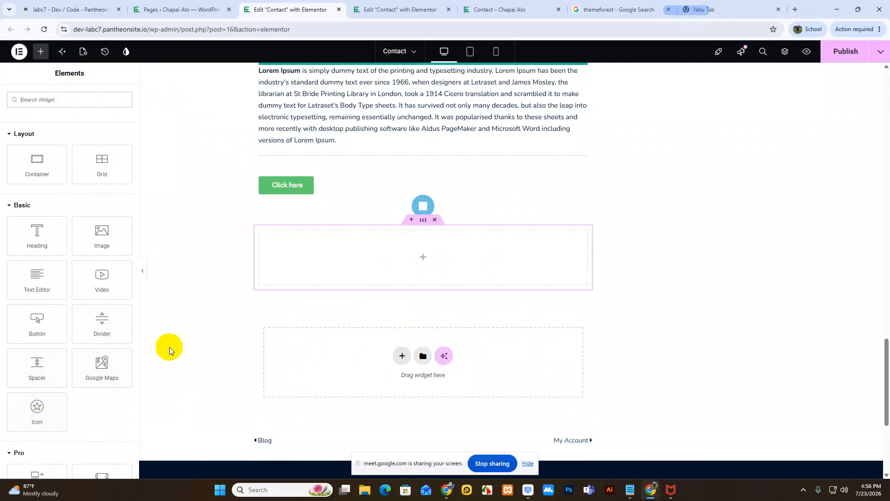
{"action": "left_click_drag", "start_coordinate": [40, 232], "coordinate": [429, 261]}
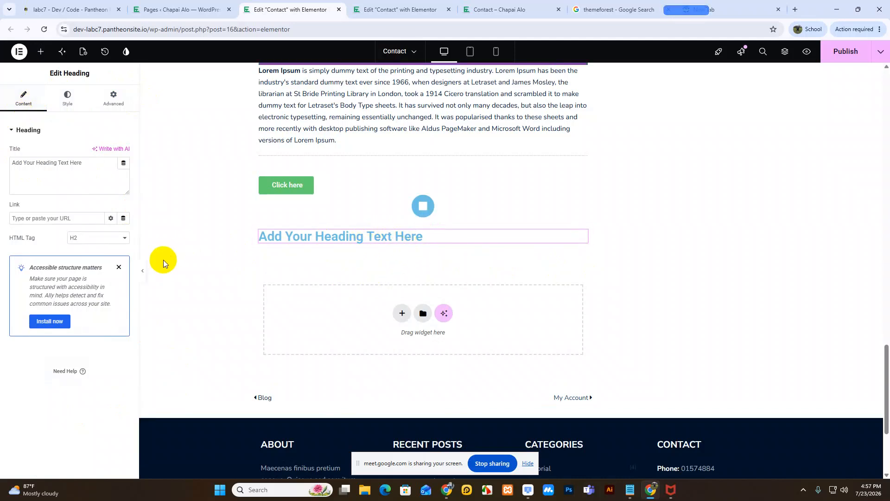
{"action": "left_click", "coordinate": [119, 267]}
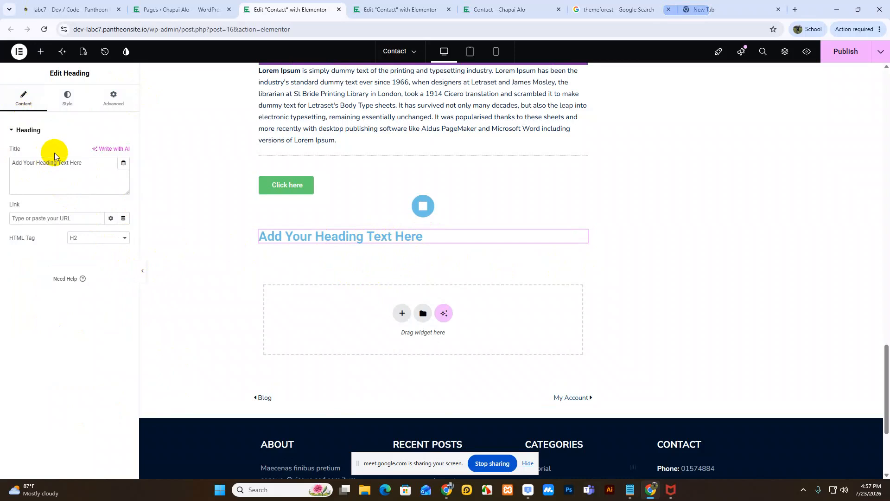
Examine the Heading widget's content, style and advanced layout settings without changing them
{"action": "left_click", "coordinate": [69, 100]}
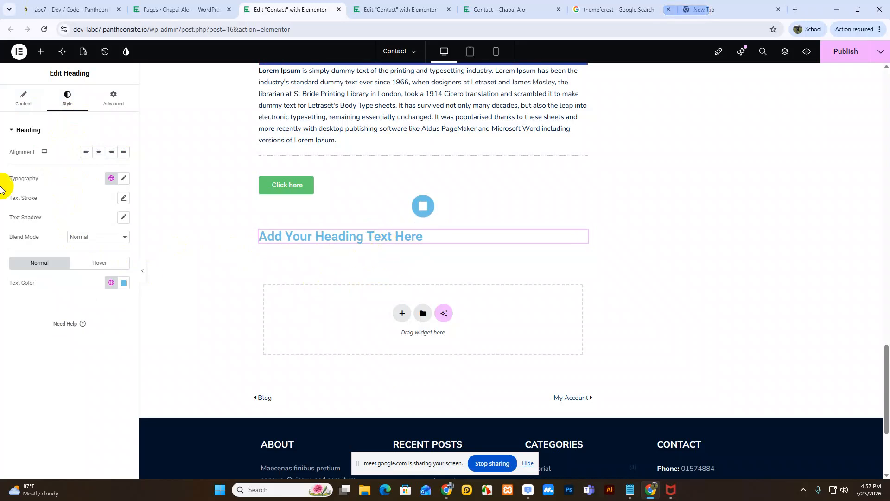
{"action": "left_click", "coordinate": [122, 107]}
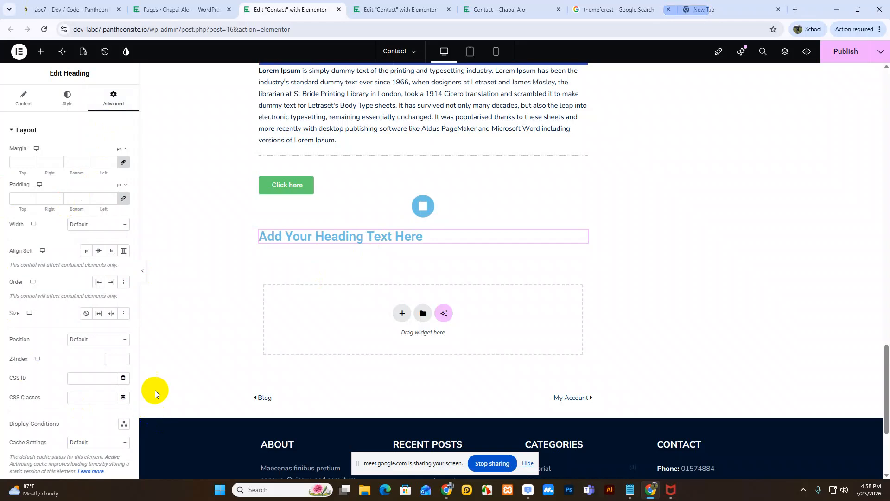
{"action": "scroll", "coordinate": [93, 343], "scroll_direction": "down", "scroll_amount": 5}
{"action": "scroll", "coordinate": [95, 348], "scroll_direction": "up", "scroll_amount": 5}
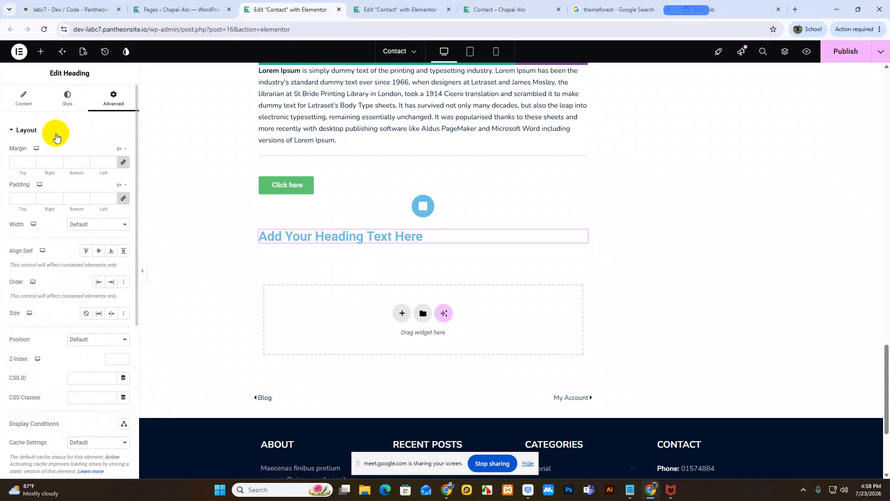
{"action": "left_click", "coordinate": [42, 54]}
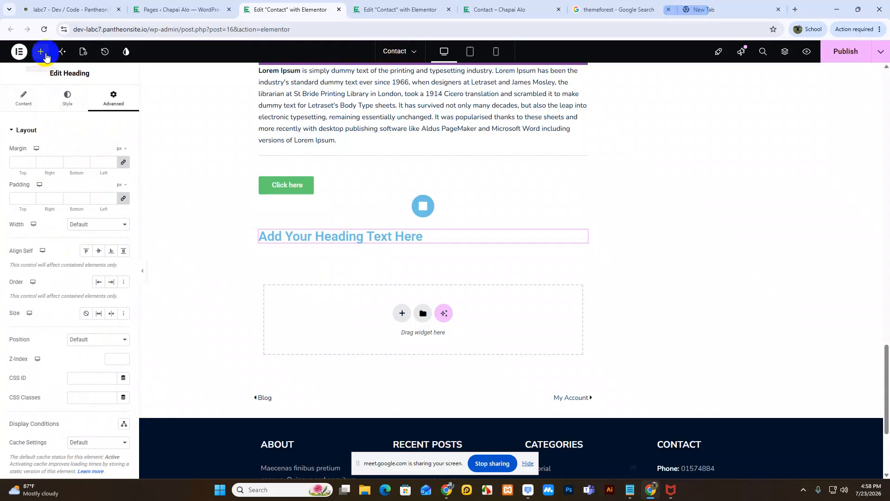
{"action": "left_click", "coordinate": [66, 100]}
{"action": "left_click", "coordinate": [24, 100]}
{"action": "left_click", "coordinate": [110, 106]}
{"action": "left_click", "coordinate": [68, 101]}
{"action": "left_click", "coordinate": [24, 101]}
Add a Countdown widget directly below the heading in the flexbox section
{"action": "left_click", "coordinate": [40, 51]}
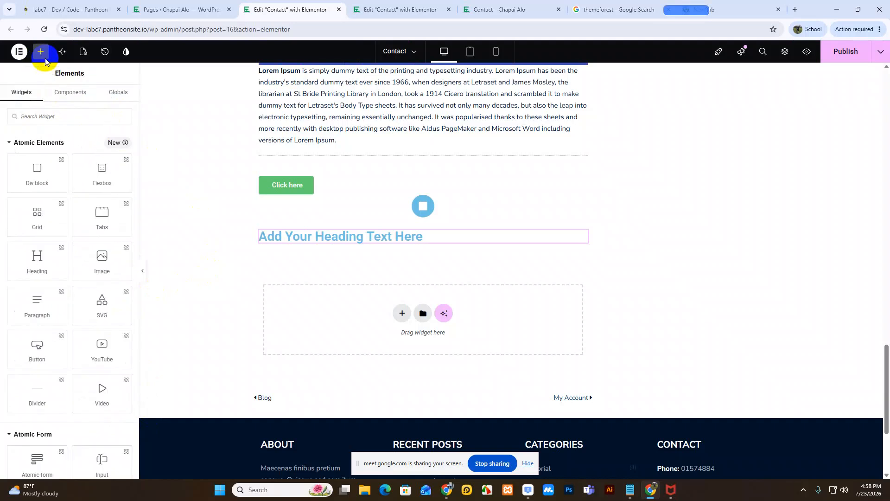
{"action": "scroll", "coordinate": [66, 292], "scroll_direction": "down", "scroll_amount": 5}
{"action": "scroll", "coordinate": [66, 291], "scroll_direction": "down", "scroll_amount": 8}
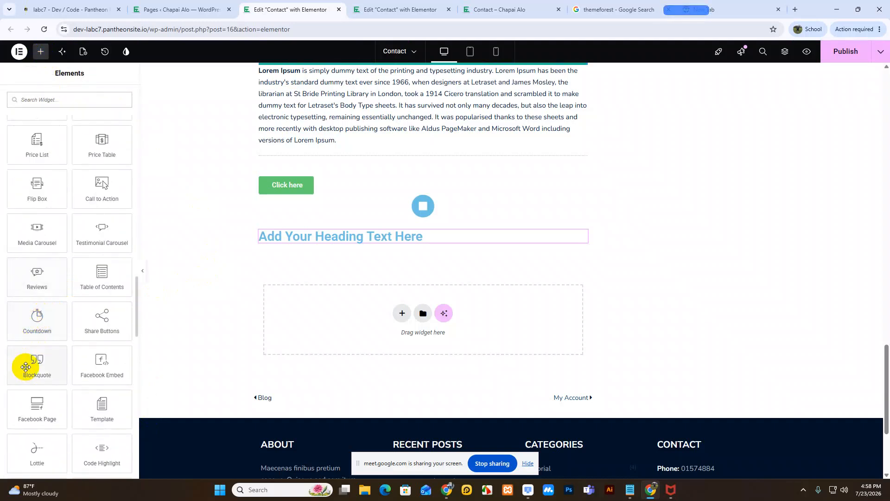
{"action": "left_click_drag", "start_coordinate": [28, 318], "coordinate": [346, 242]}
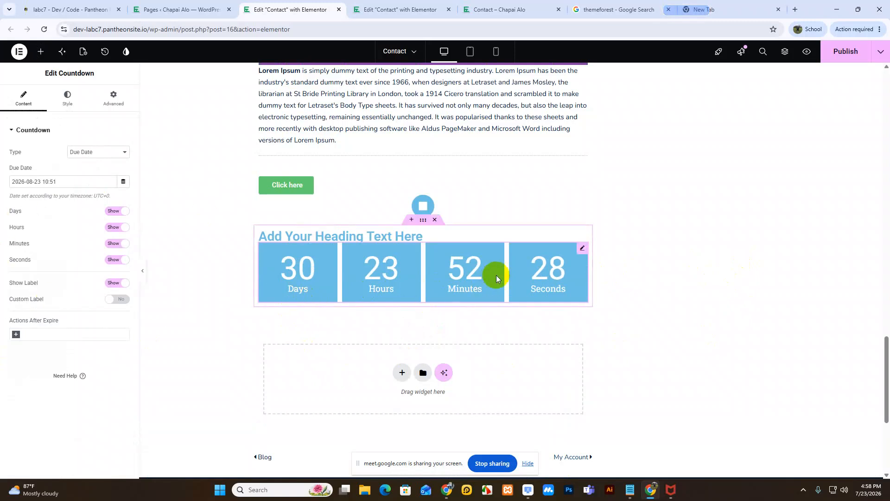
Look over the Contact page up to its header and publish the changes
{"action": "scroll", "coordinate": [496, 275], "scroll_direction": "down", "scroll_amount": 5}
{"action": "scroll", "coordinate": [496, 275], "scroll_direction": "up", "scroll_amount": 8}
{"action": "scroll", "coordinate": [496, 275], "scroll_direction": "up", "scroll_amount": 15}
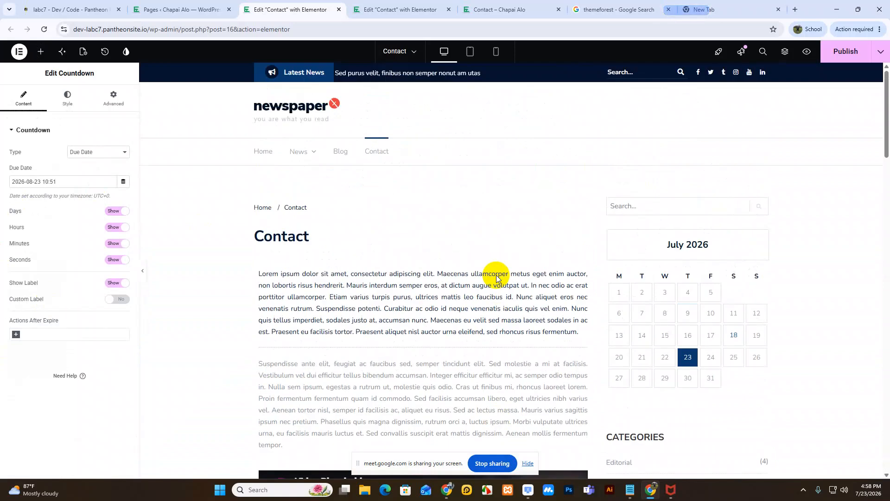
{"action": "left_click", "coordinate": [840, 64]}
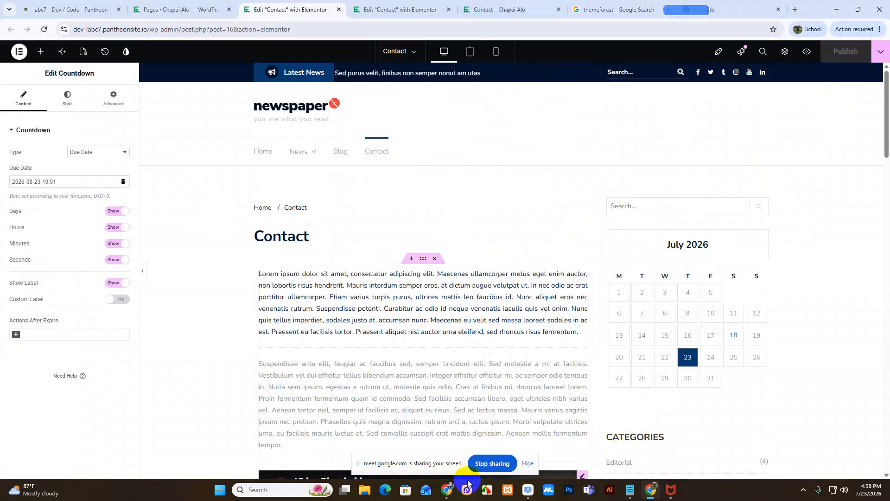
Switch to the LAB-A folder in Google Drive and close the floating meeting window
{"action": "mouse_move", "coordinate": [447, 488]}
{"action": "left_click", "coordinate": [407, 457]}
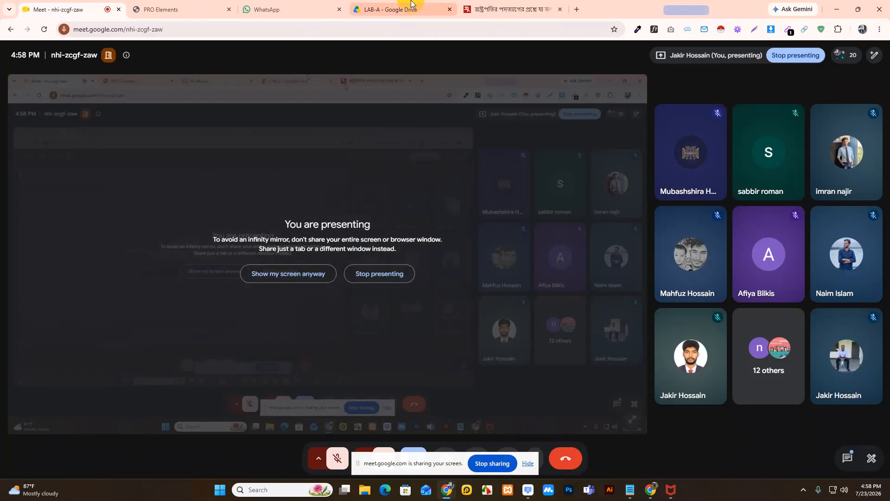
{"action": "left_click", "coordinate": [394, 8]}
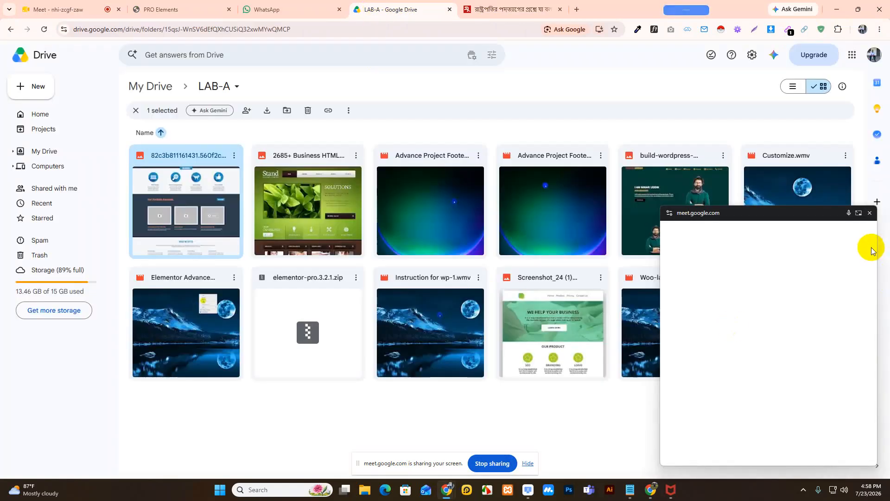
{"action": "left_click", "coordinate": [869, 213]}
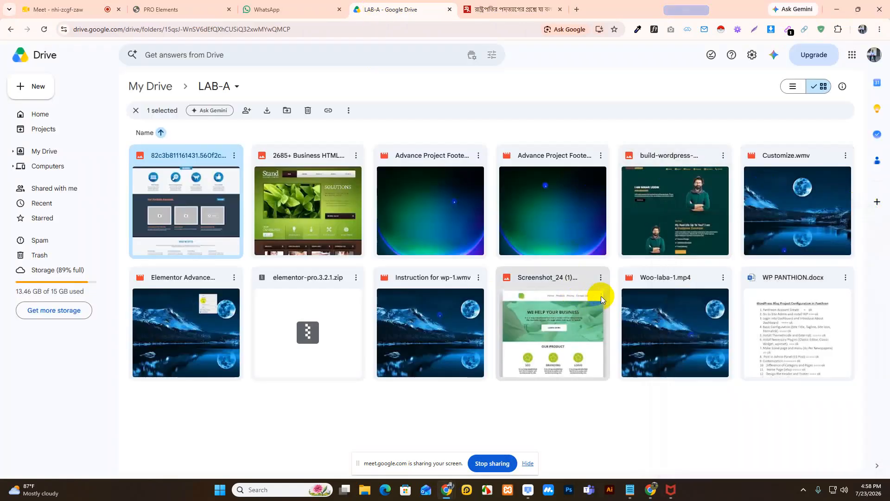
Download the Screenshot_24, build-wordpress and 82c3b811161431 design images from the LAB-A folder
{"action": "left_click", "coordinate": [600, 280]}
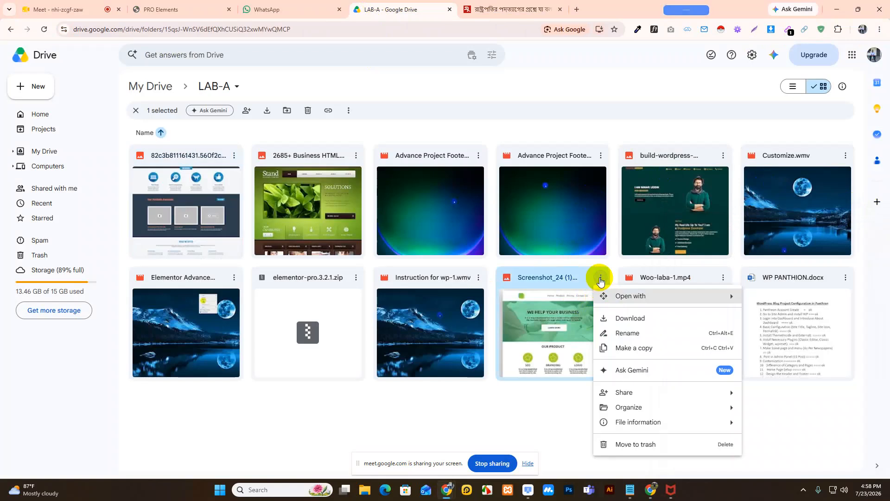
{"action": "left_click", "coordinate": [635, 319]}
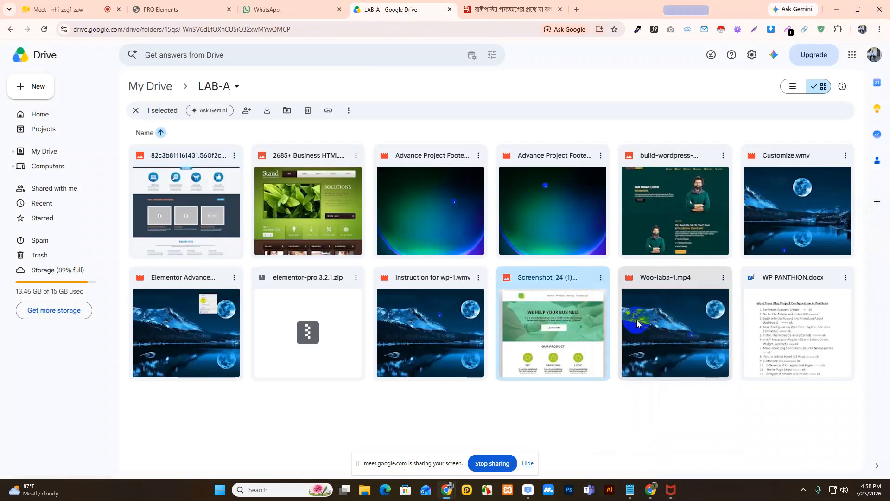
{"action": "left_click", "coordinate": [724, 156]}
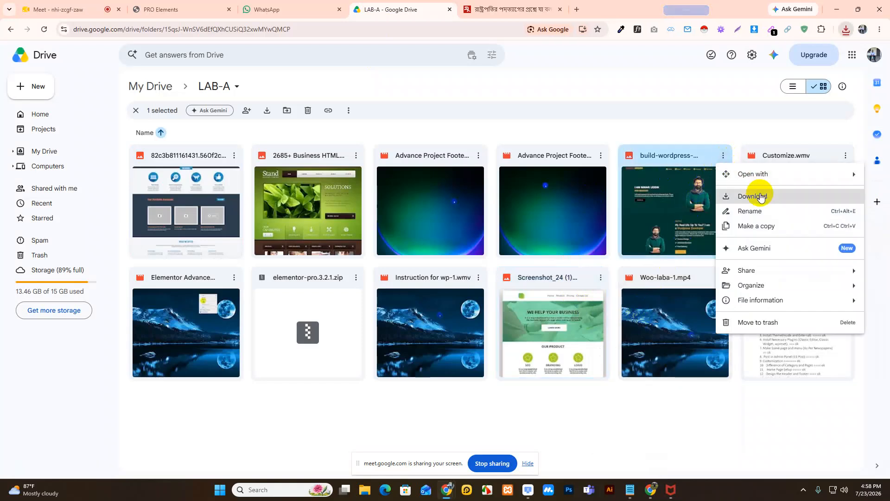
{"action": "left_click", "coordinate": [761, 197]}
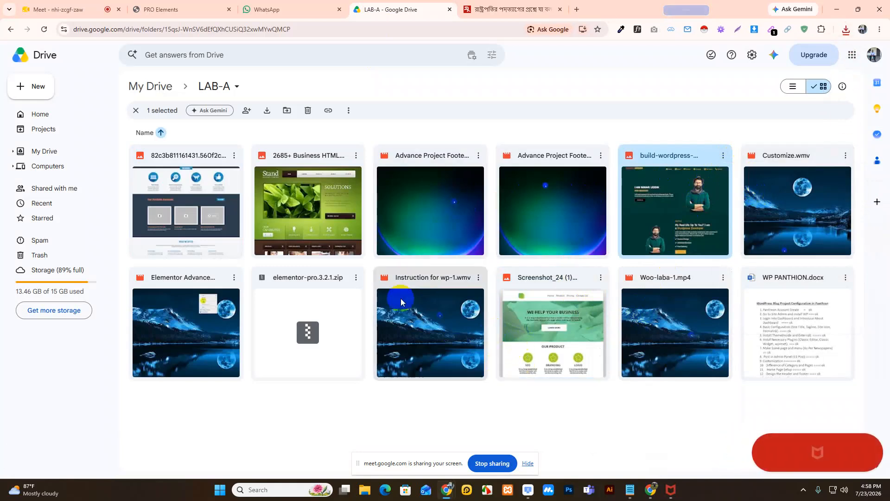
{"action": "left_click", "coordinate": [234, 155]}
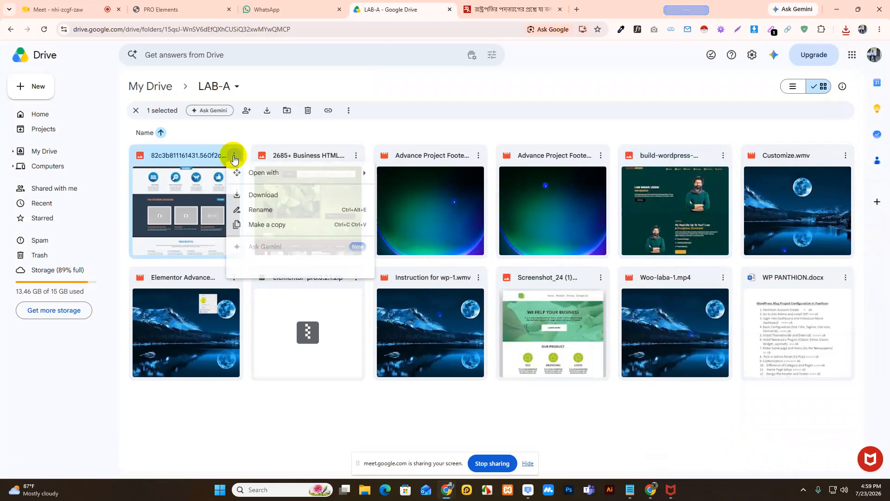
{"action": "left_click", "coordinate": [261, 195]}
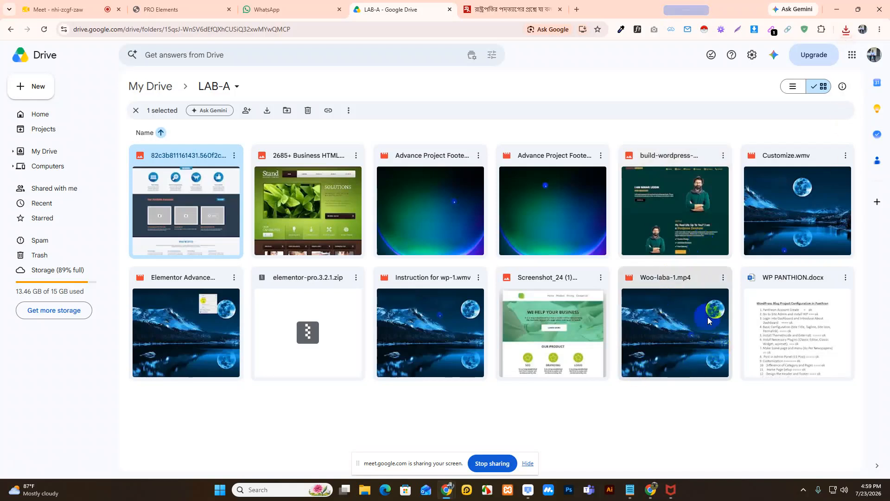
Preview the Screenshot_24 (1) (1).png layout design enlarged, examine its sections, and close the preview
{"action": "double_click", "coordinate": [565, 338]}
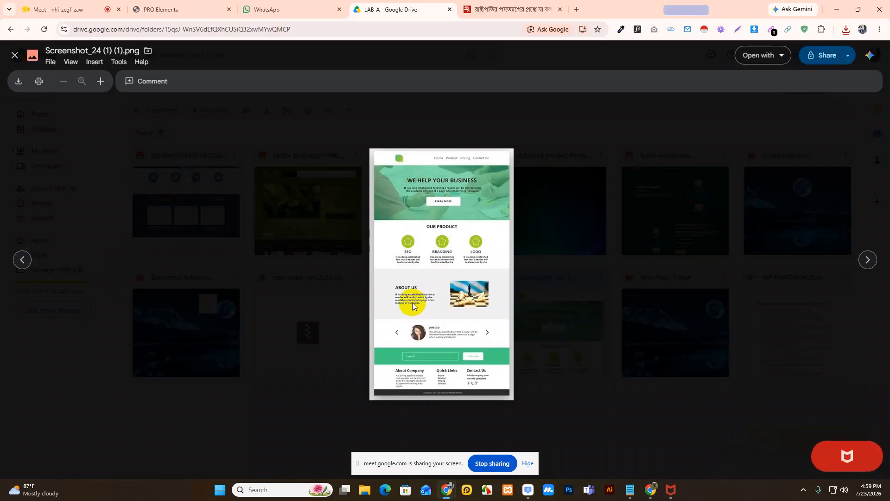
{"action": "scroll", "coordinate": [412, 302], "scroll_direction": "up", "scroll_amount": 5}
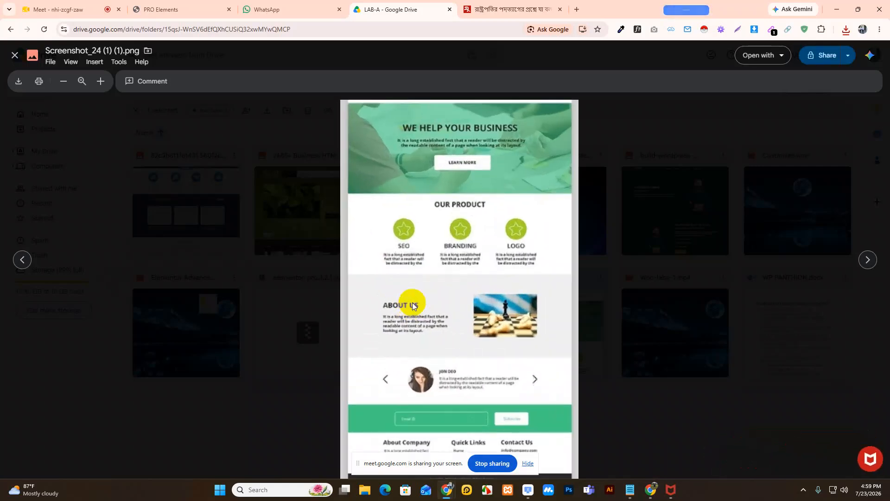
{"action": "left_click_drag", "start_coordinate": [482, 191], "coordinate": [445, 169]}
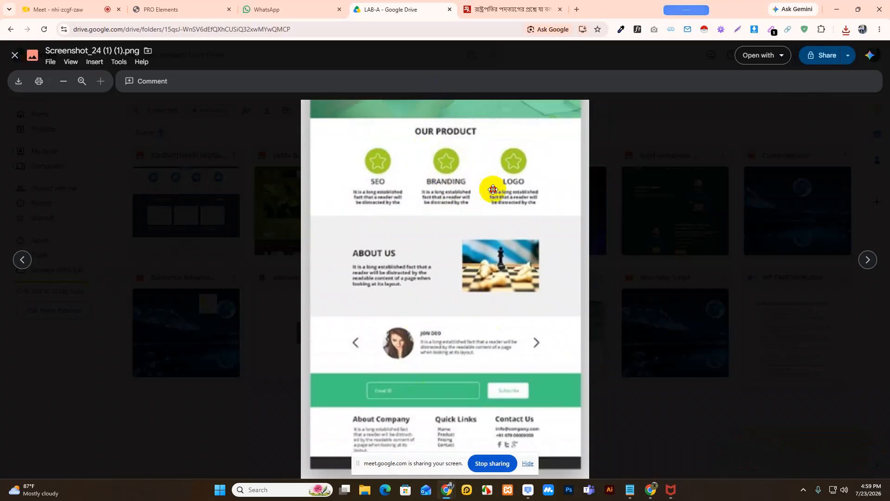
{"action": "left_click", "coordinate": [757, 304]}
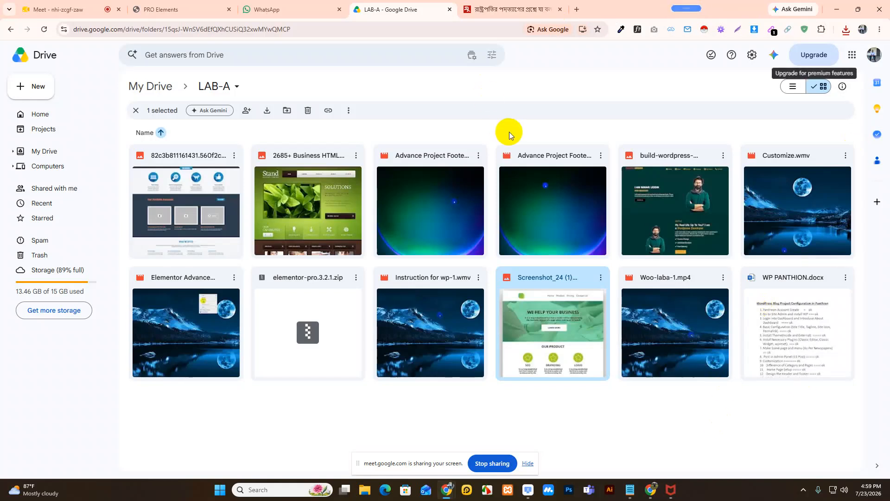